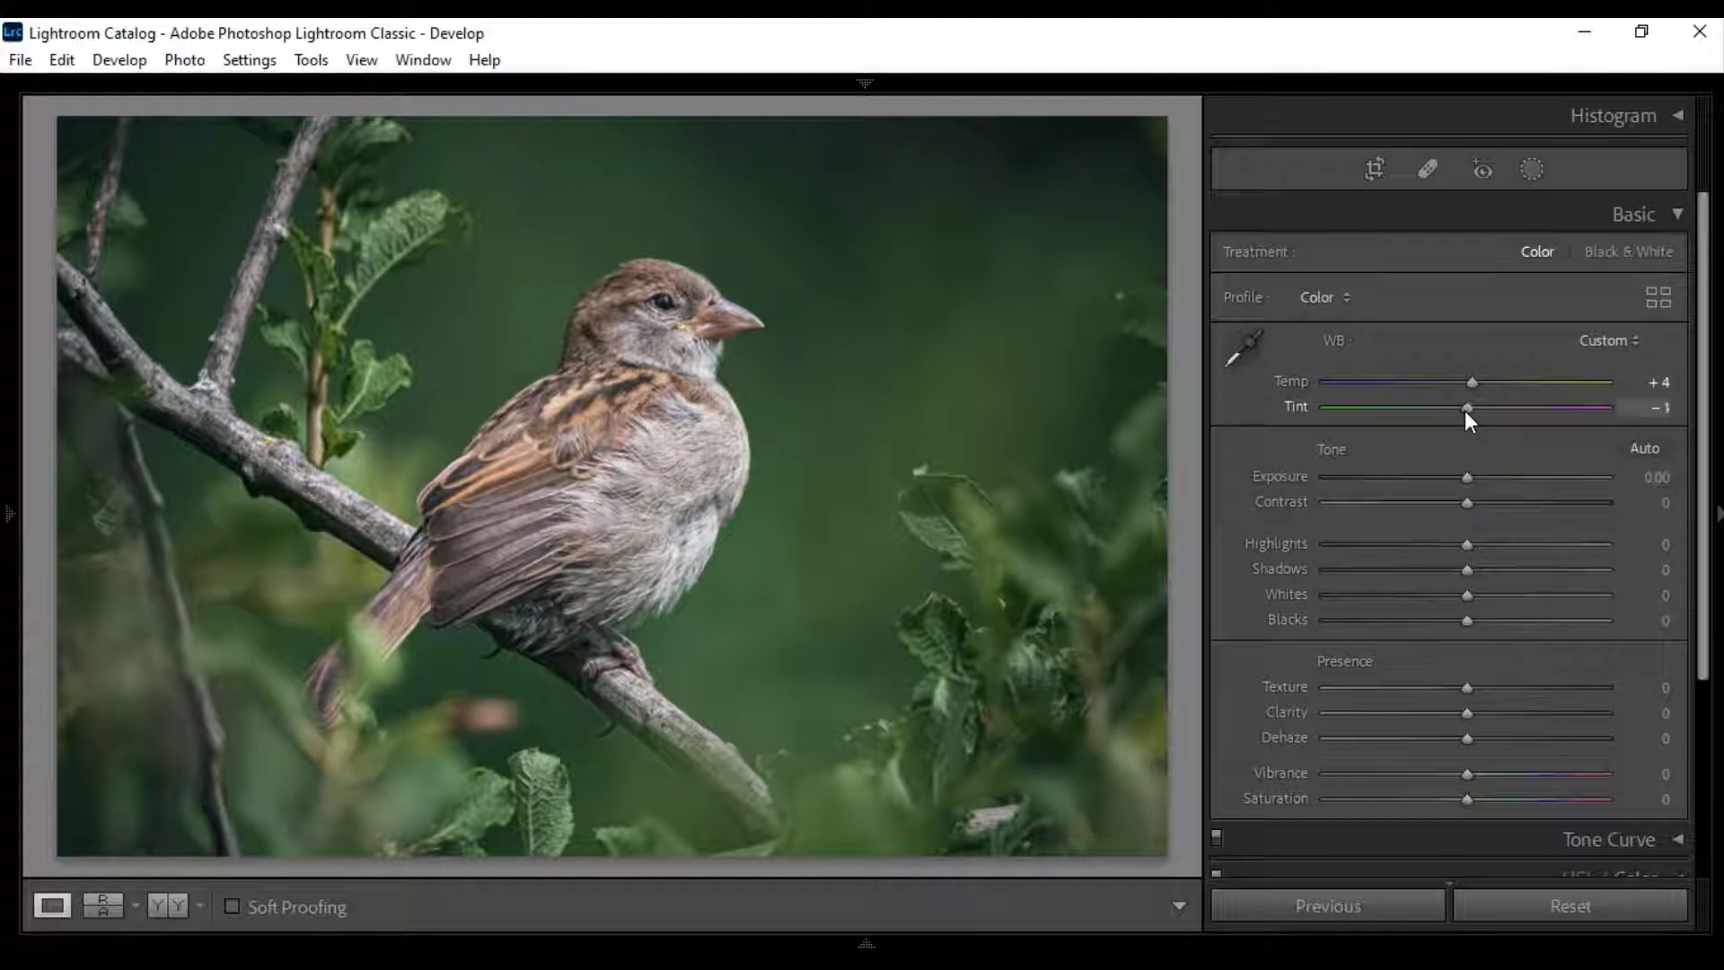
- Set the sparrow photo's Tint to -4 and its Exposure to +0.10
left_click_drag(1461, 412, 1461, 408)
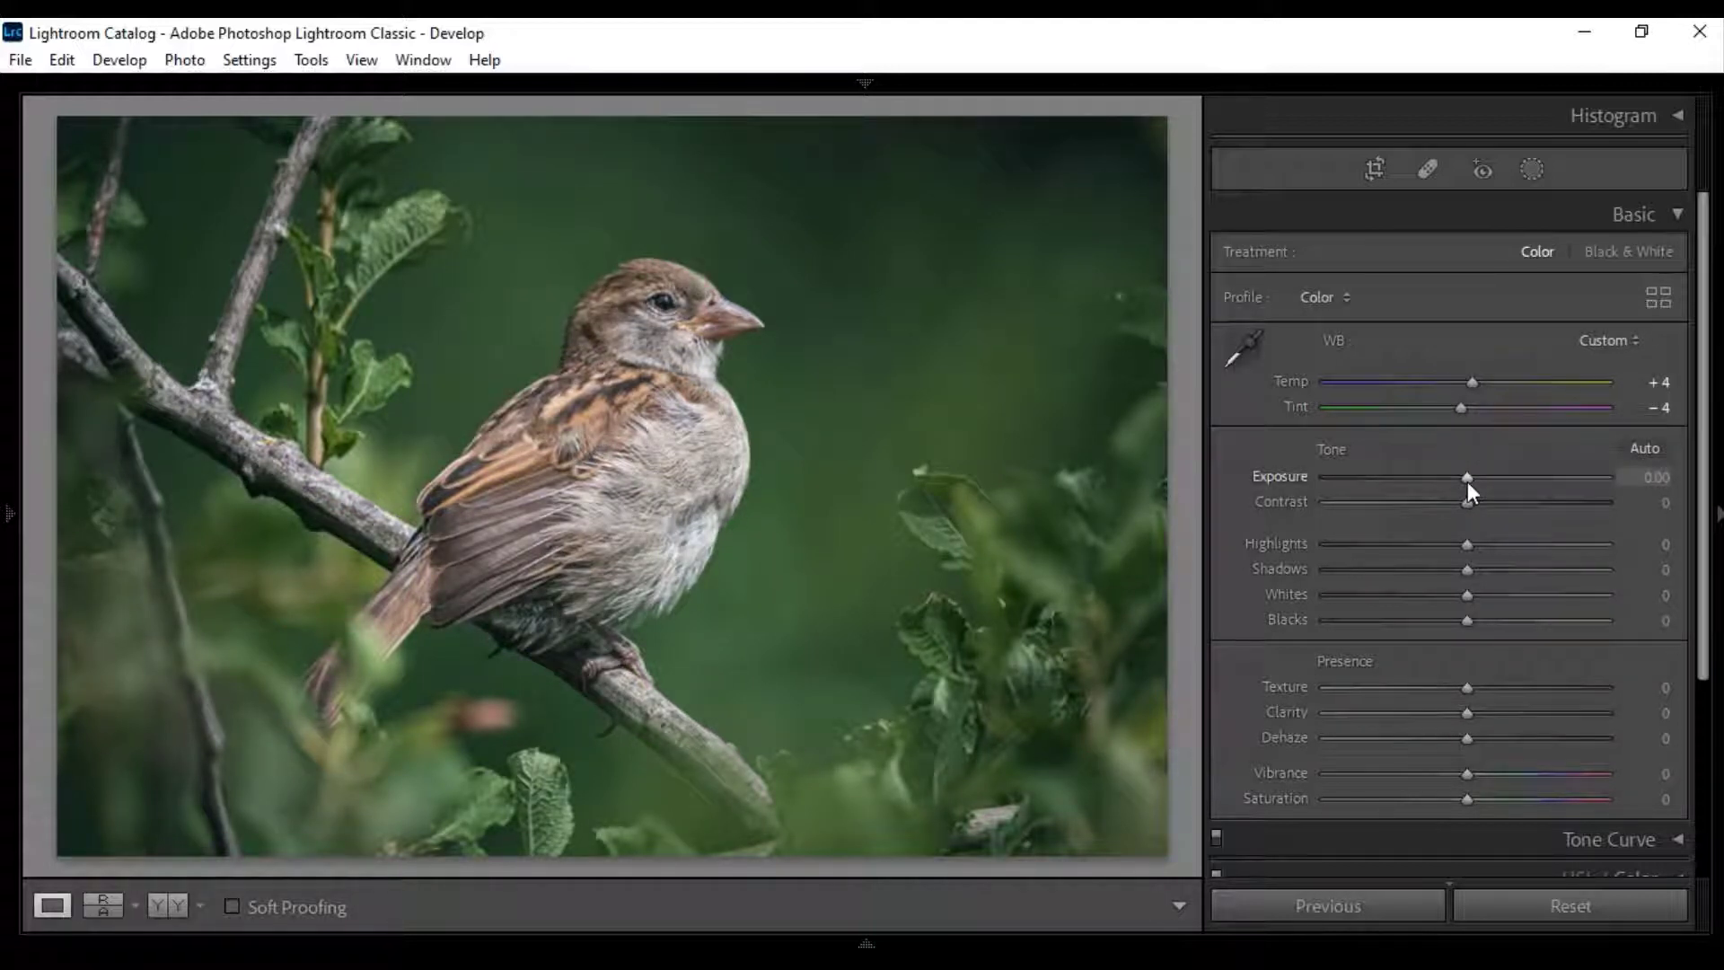
left_click_drag(1465, 480, 1468, 480)
left_click(1660, 479)
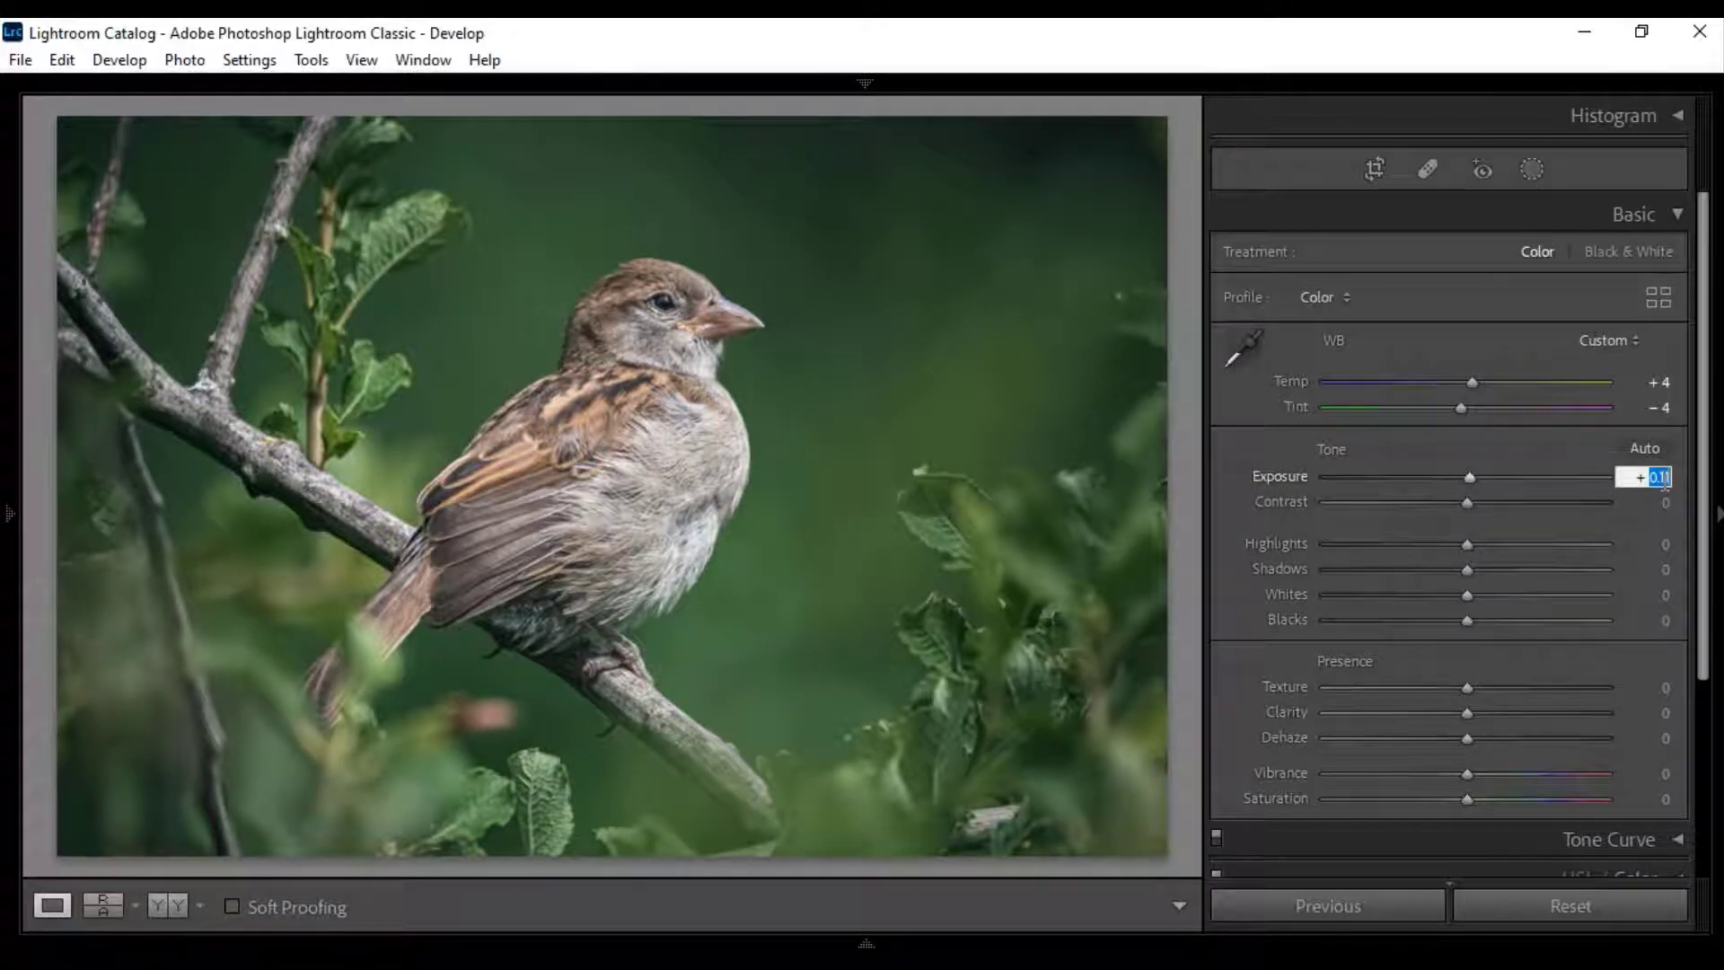
type("5")
key("BackSpace")
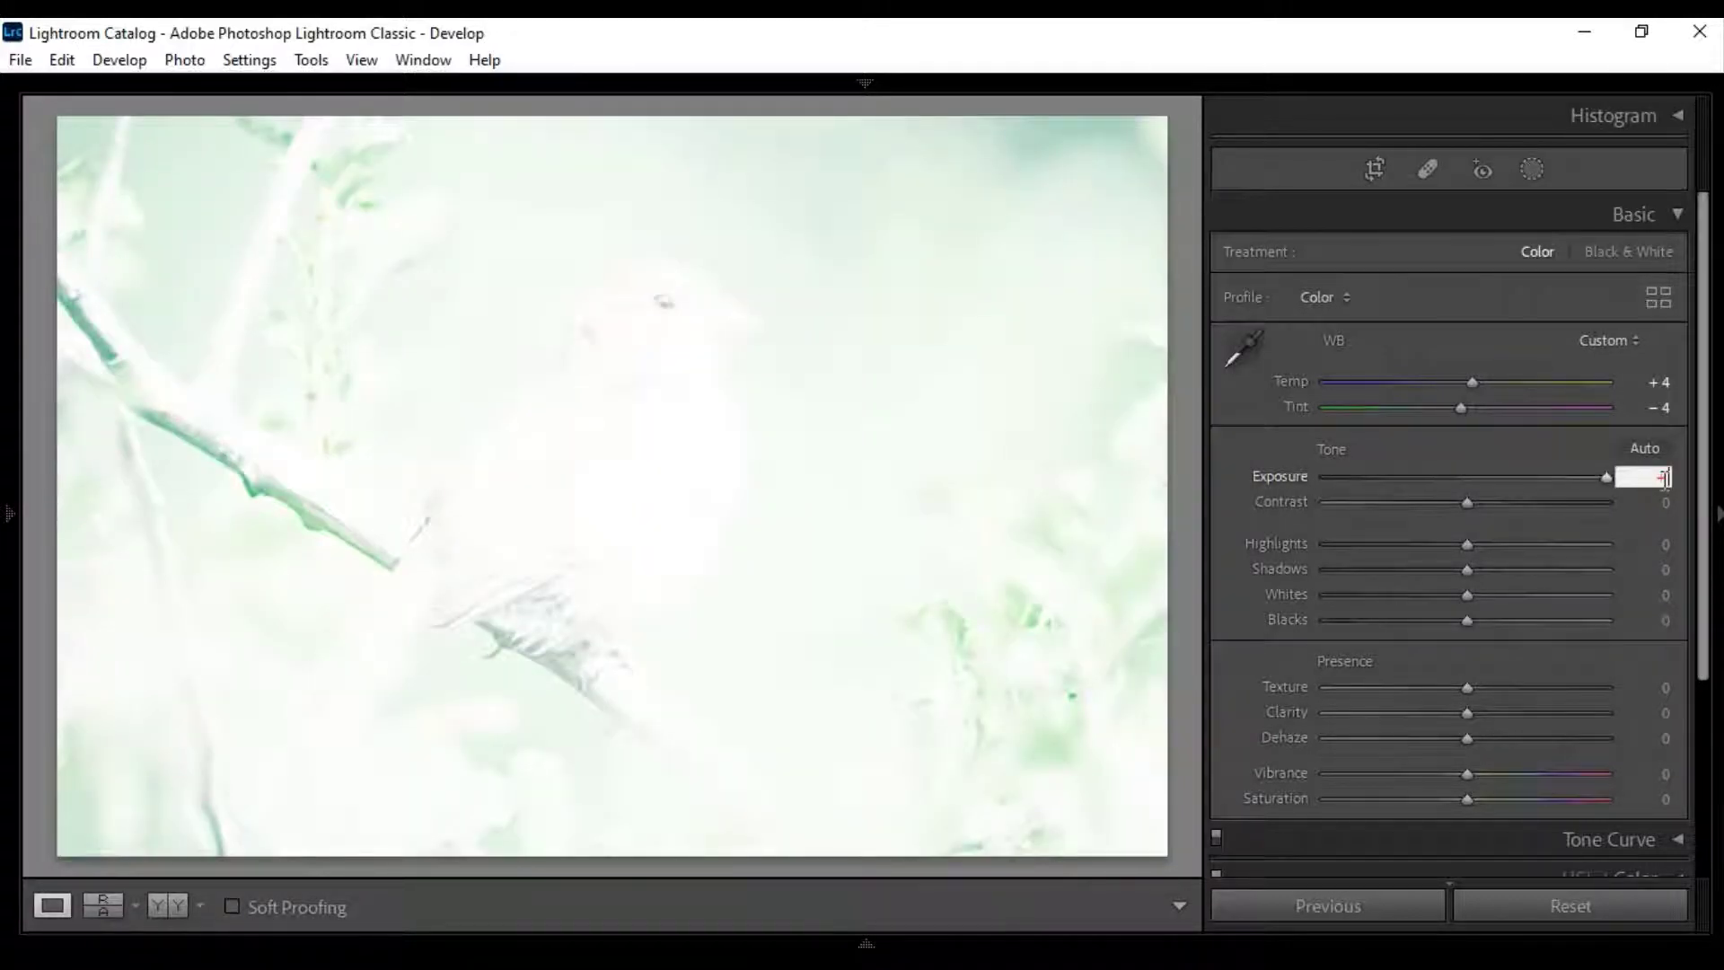
type("0.10")
key("Return")
- Set Contrast to +40, Highlights to +10, Shadows to +50, Whites to -34 and Blacks to -30
left_click_drag(1467, 504, 1522, 504)
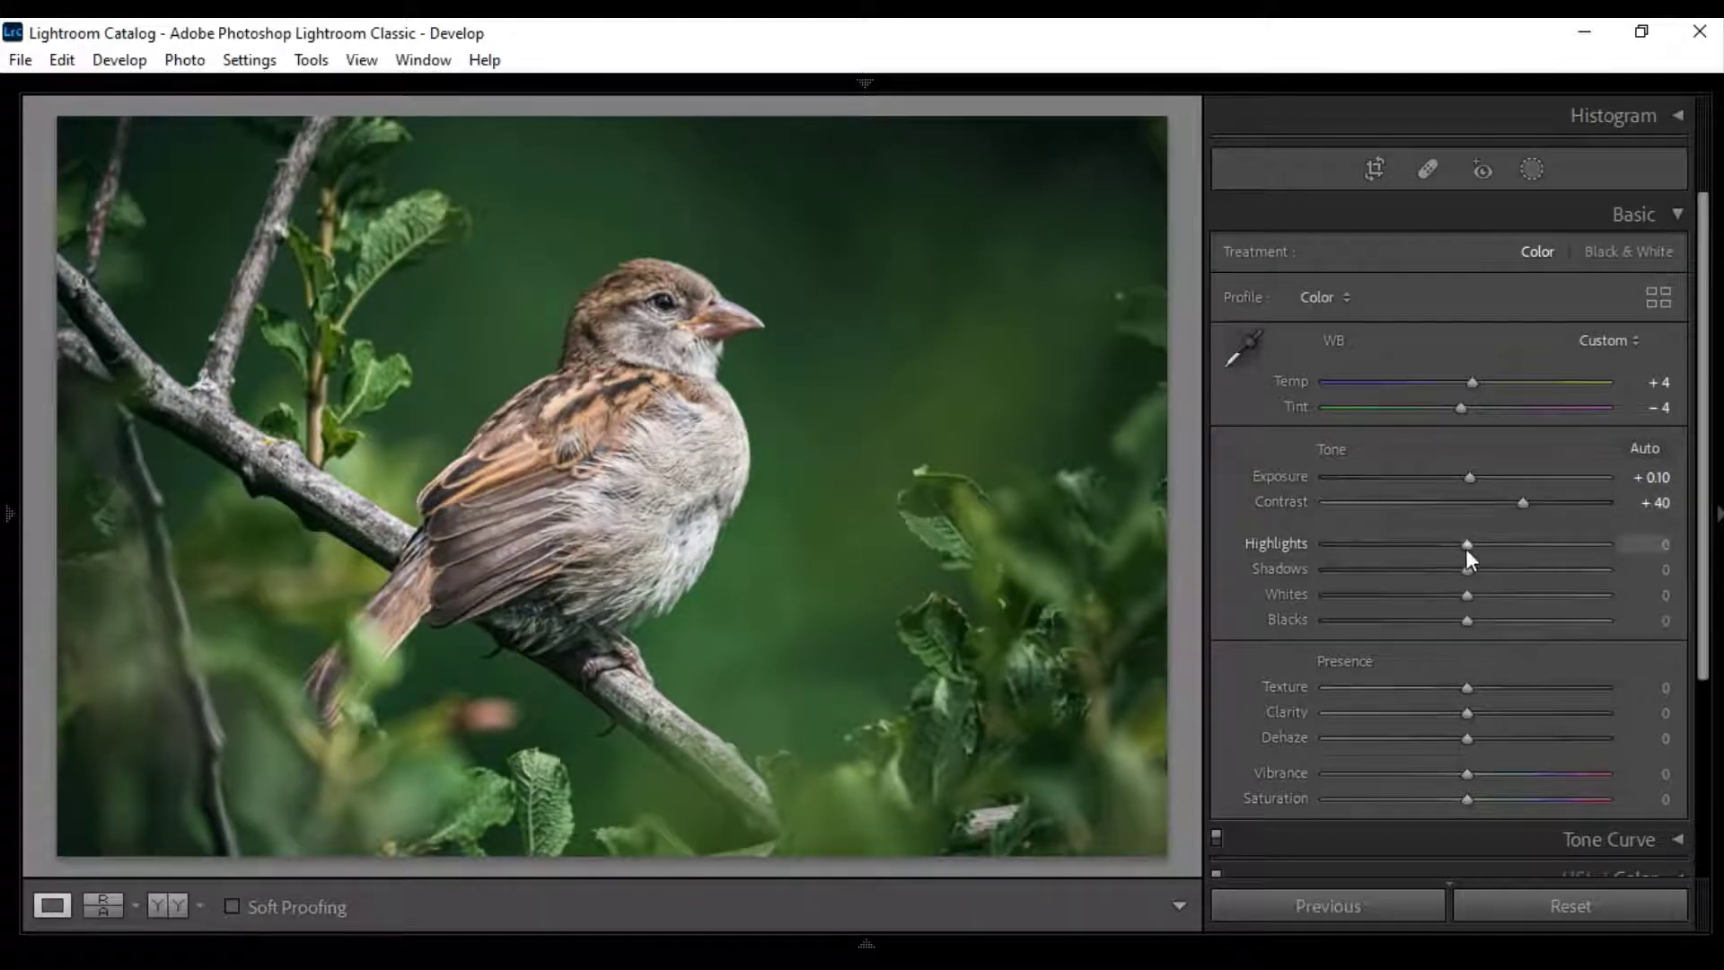
left_click_drag(1471, 548, 1535, 572)
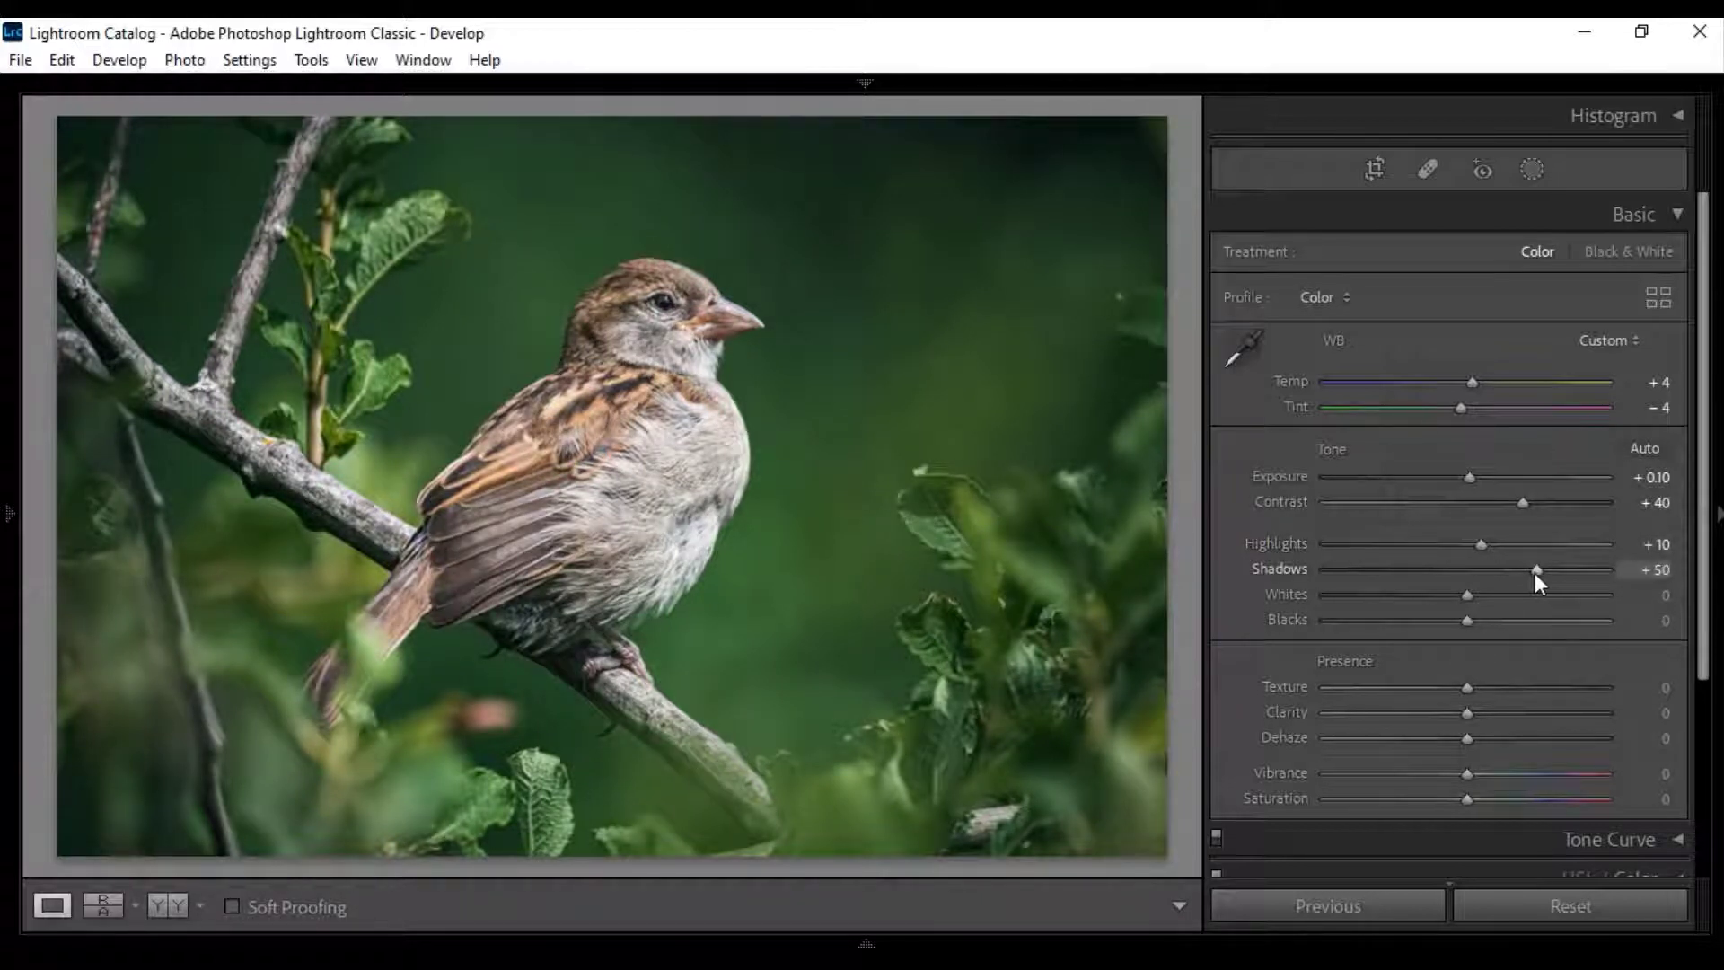
left_click_drag(1465, 594, 1424, 619)
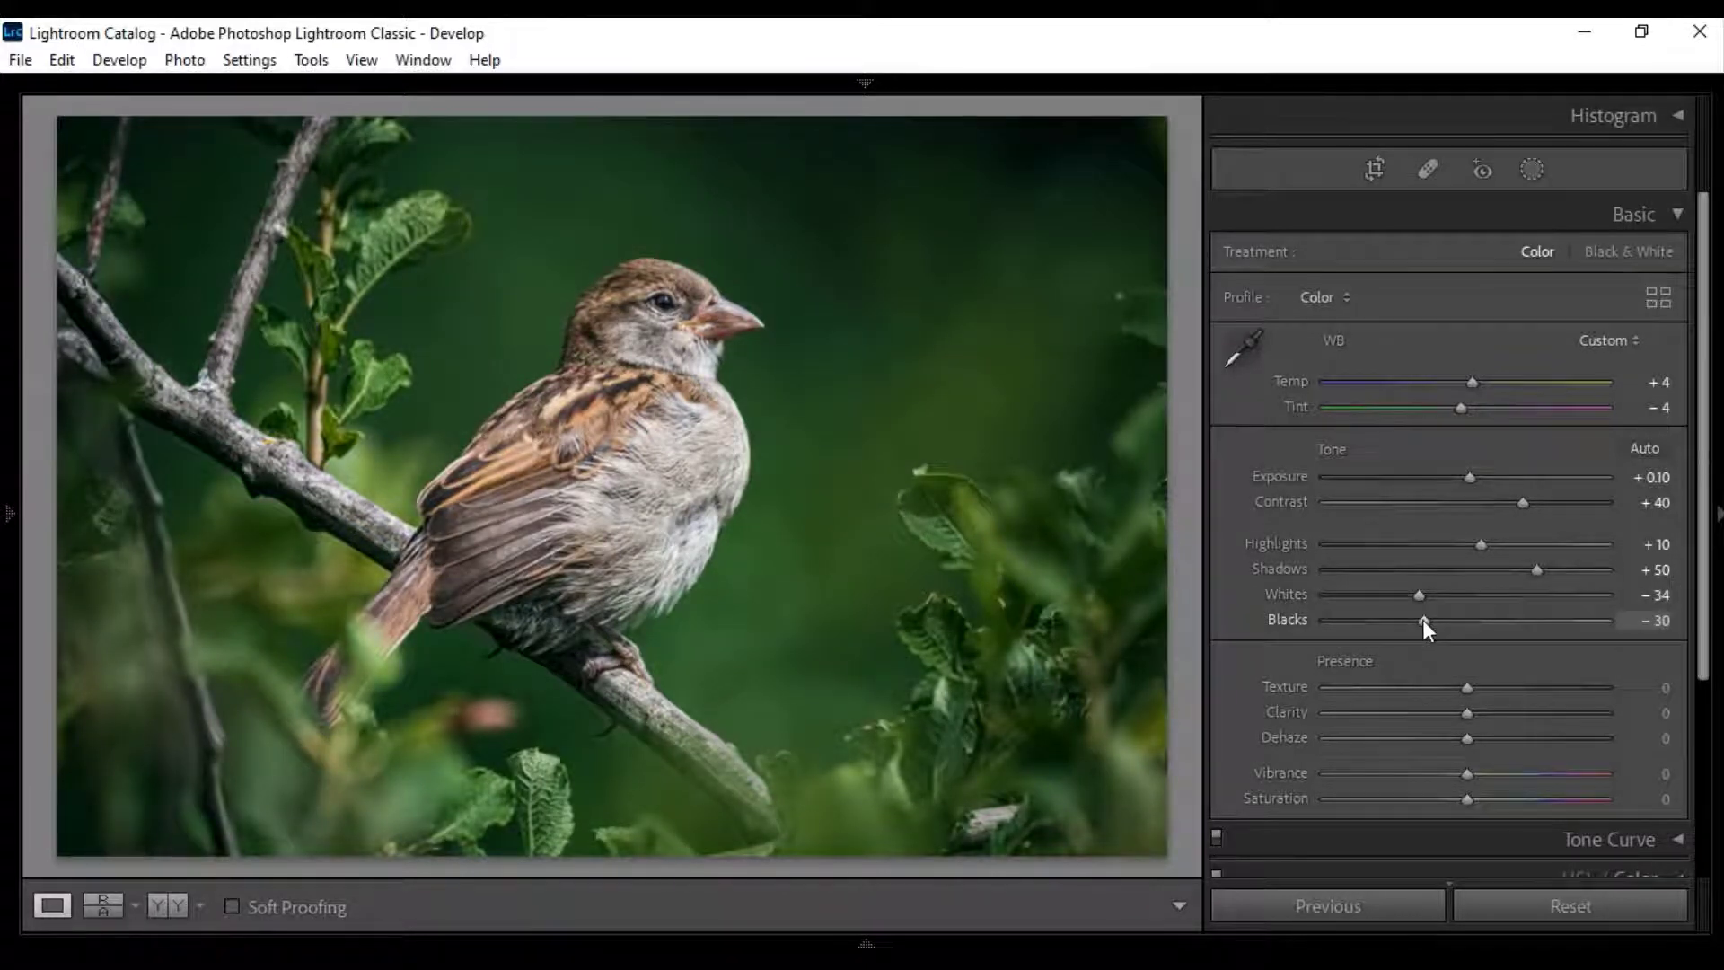
- Set Texture to +58, Clarity to +34, Dehaze to +15 and Vibrance to +38, then close the Basic adjustments
left_click_drag(1519, 687, 1548, 683)
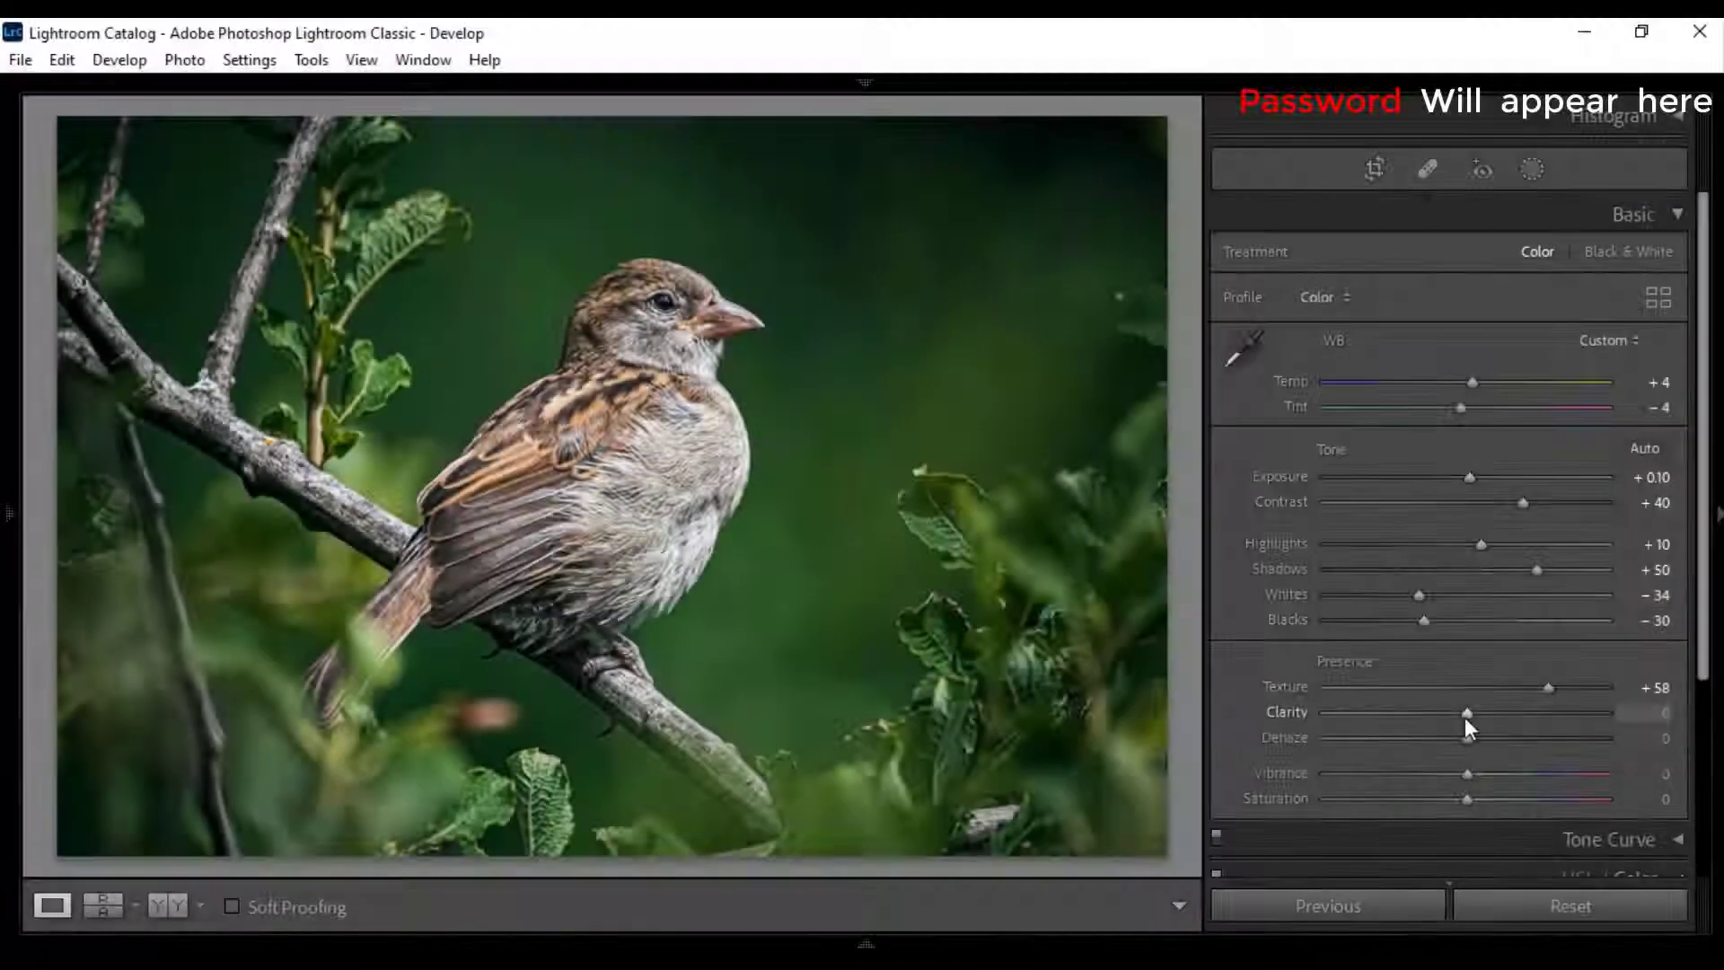
left_click_drag(1463, 716, 1513, 711)
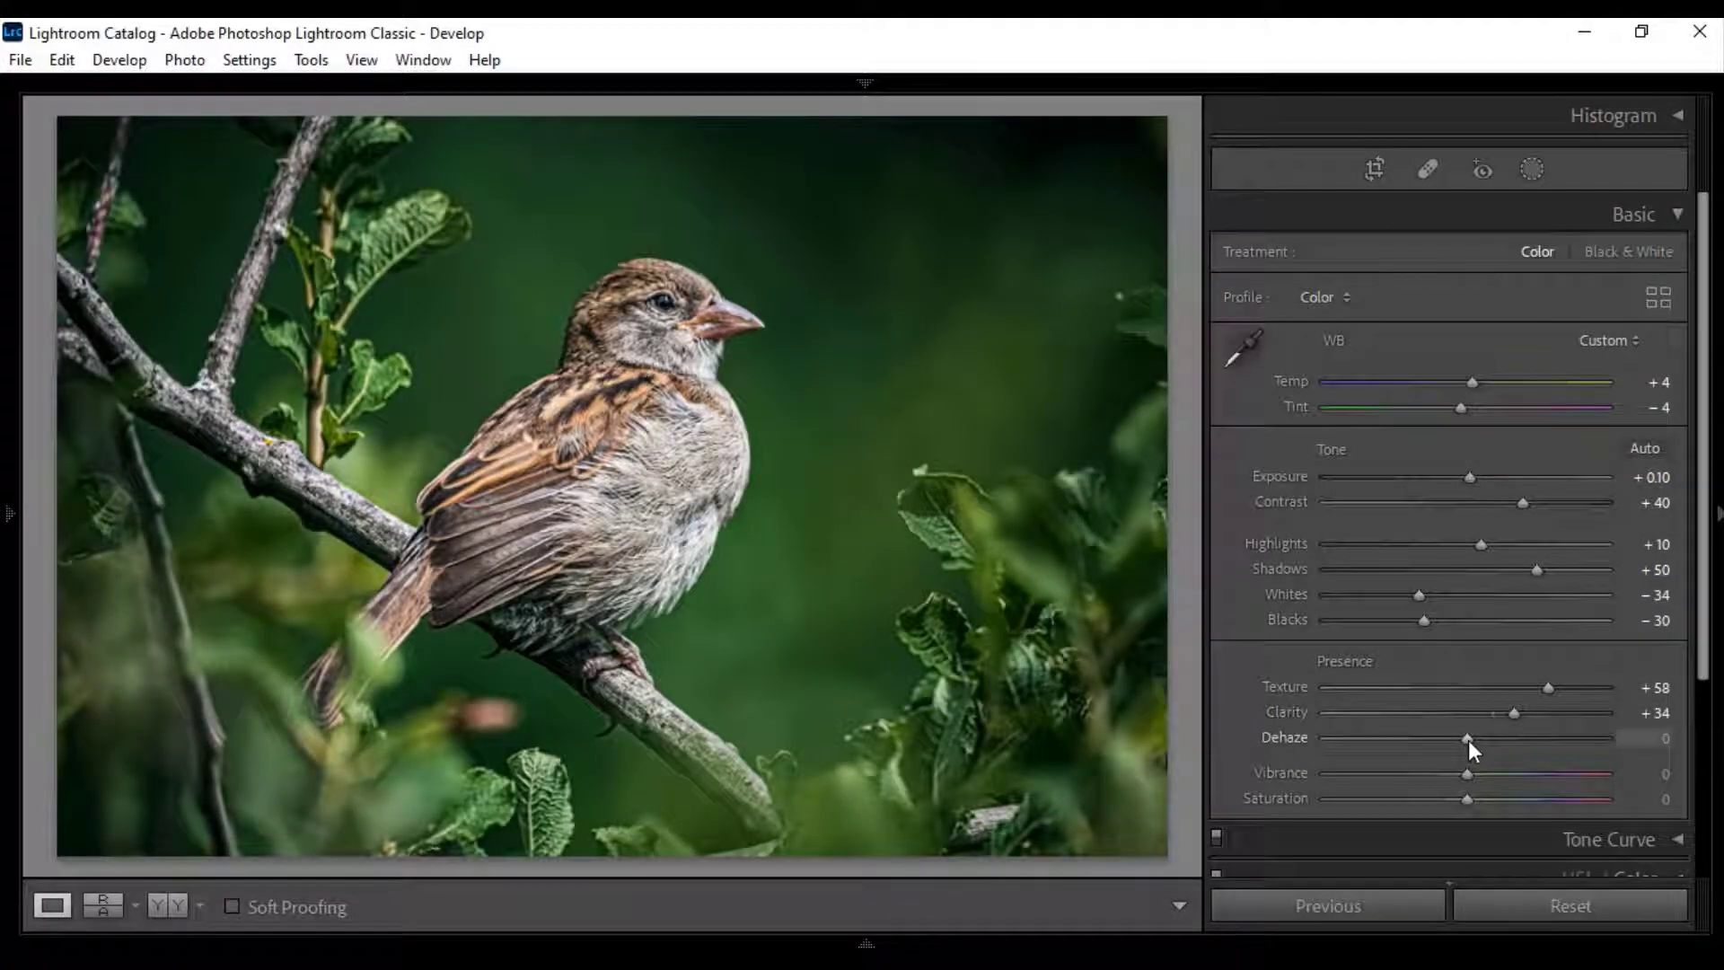
left_click_drag(1467, 740, 1489, 740)
left_click_drag(1467, 772, 1513, 777)
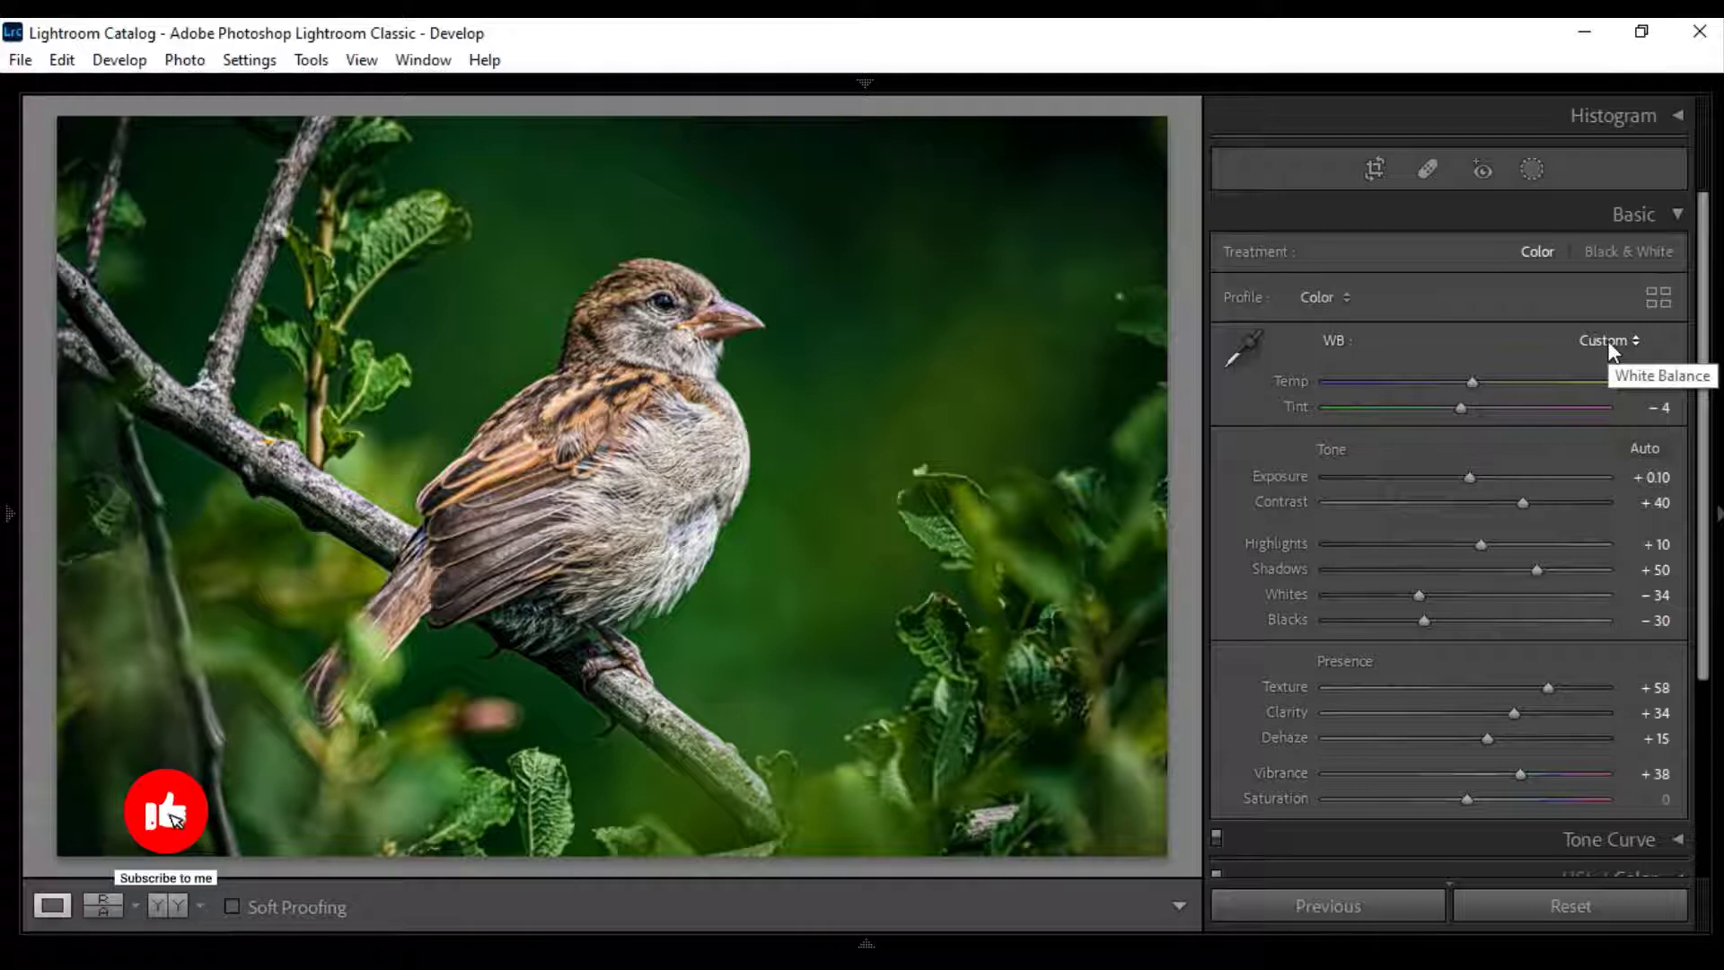
left_click(1673, 213)
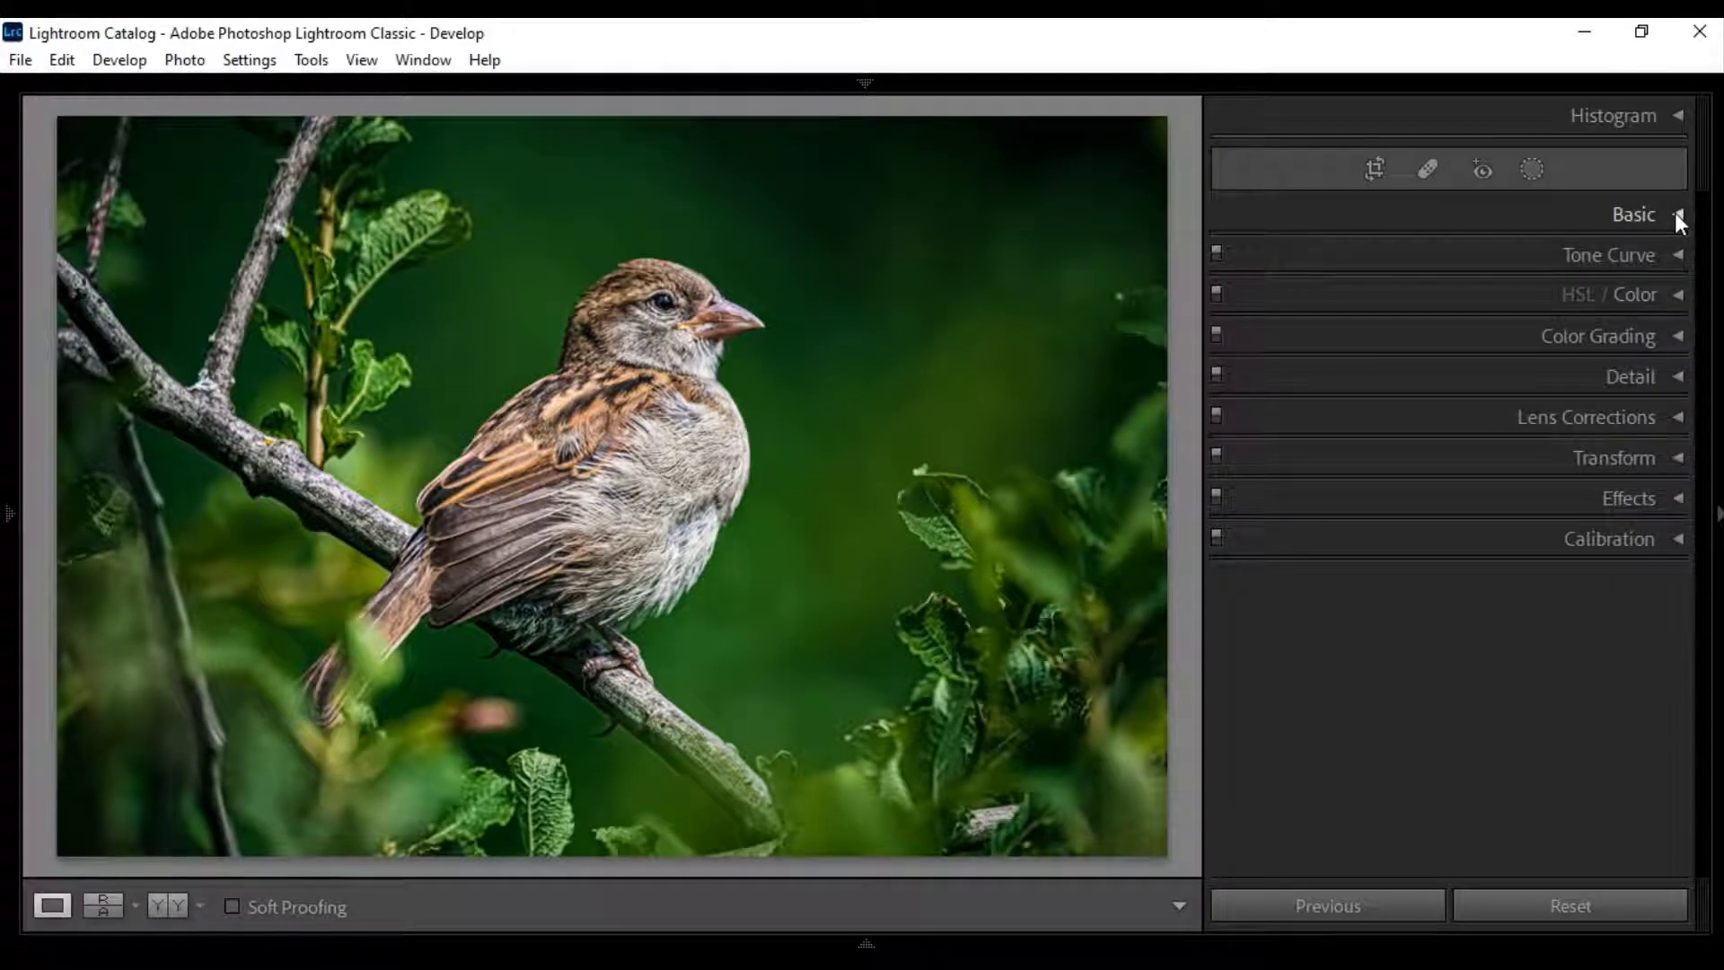
- In the HSL/Color adjustments, set red to Hue +39 and Saturation -8, and orange to Hue -9, Saturation -19 and Luminance +10
left_click(1676, 295)
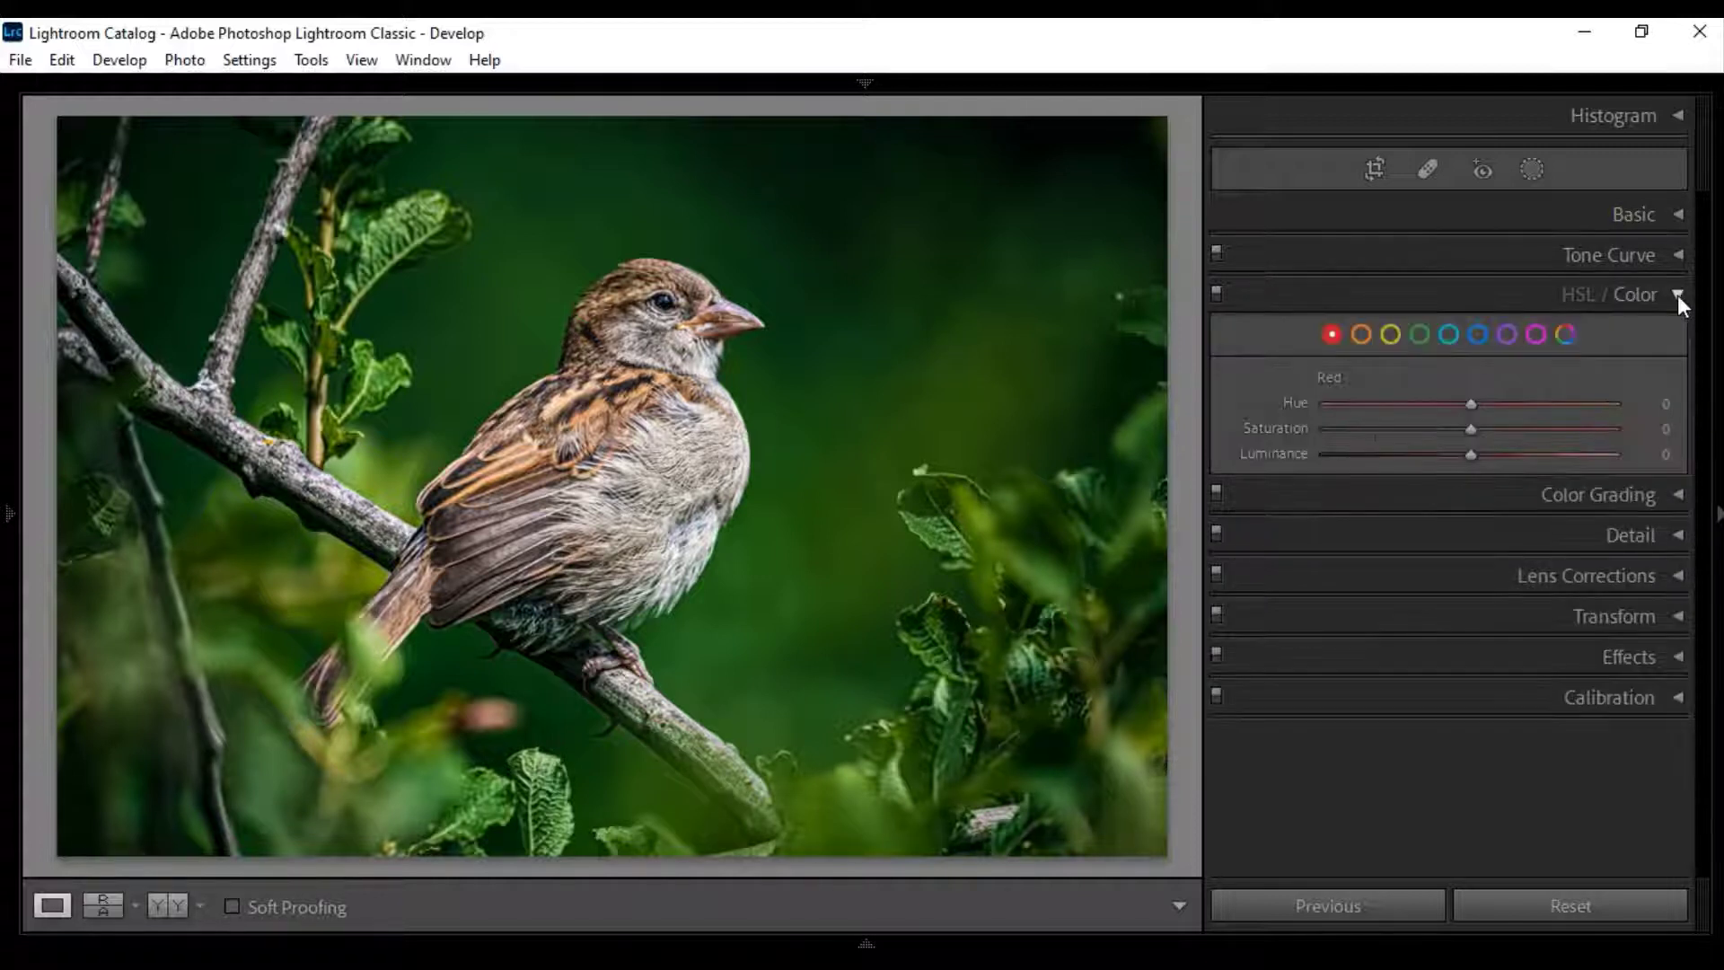
left_click(1589, 297)
left_click(1626, 297)
mouse_move(1472, 406)
left_mouse_down()
mouse_move(1528, 406)
mouse_move(1461, 429)
left_mouse_up()
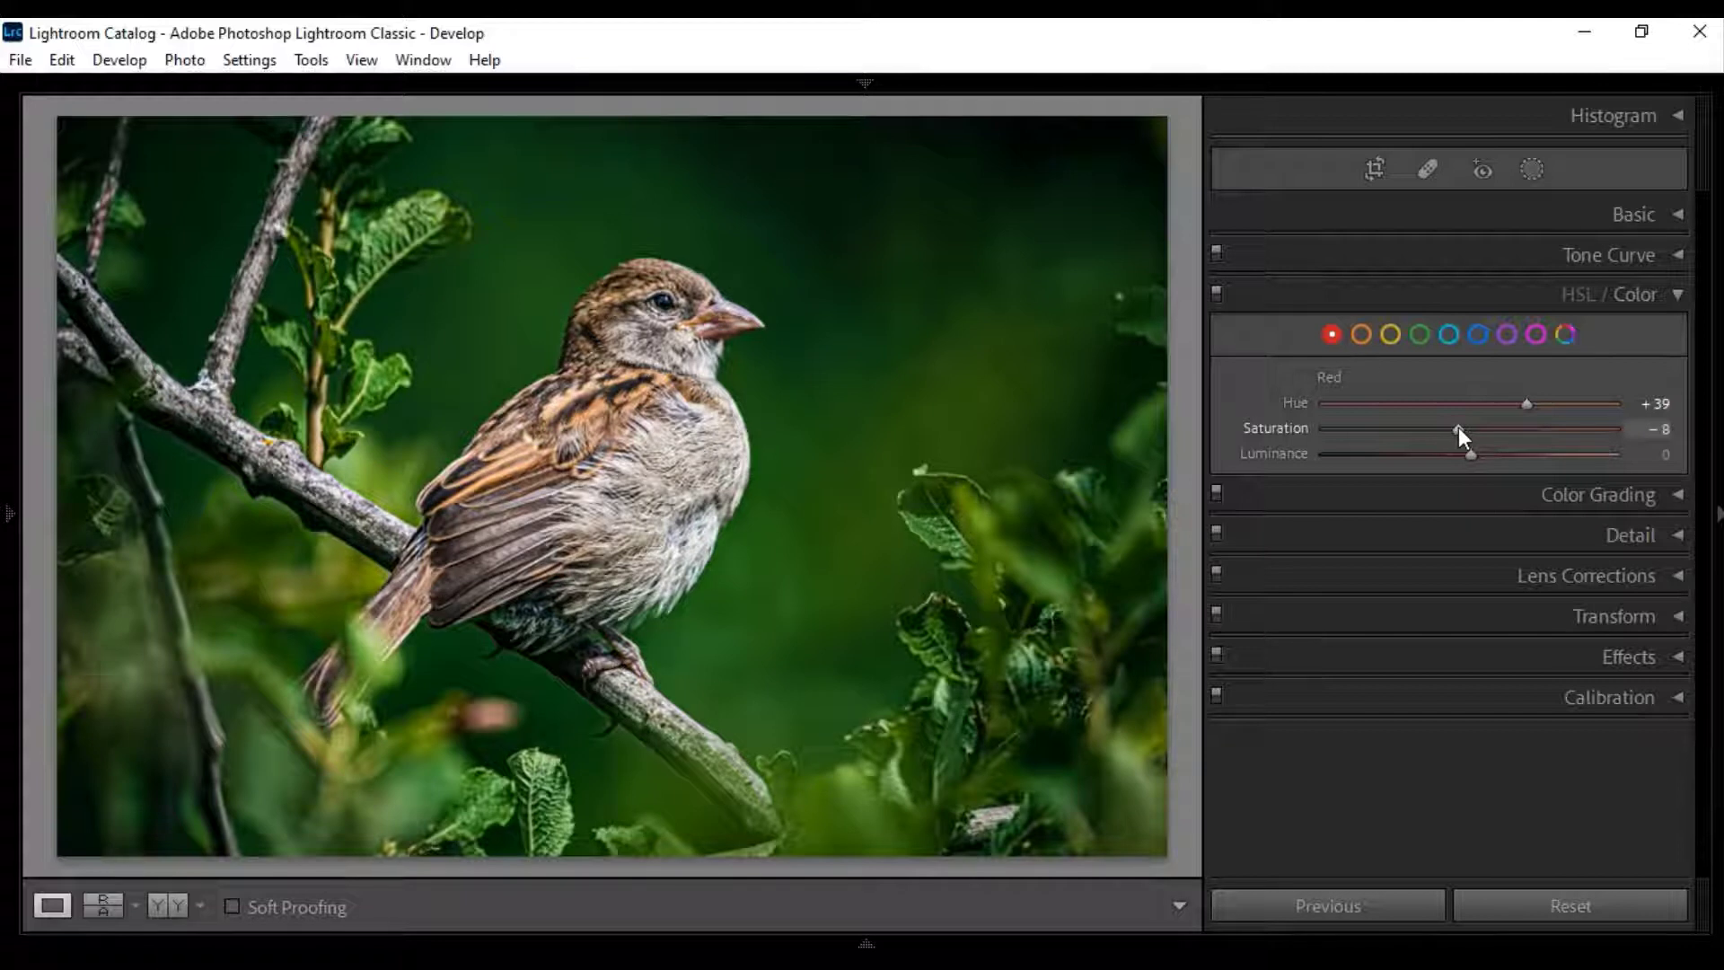
left_click(1361, 333)
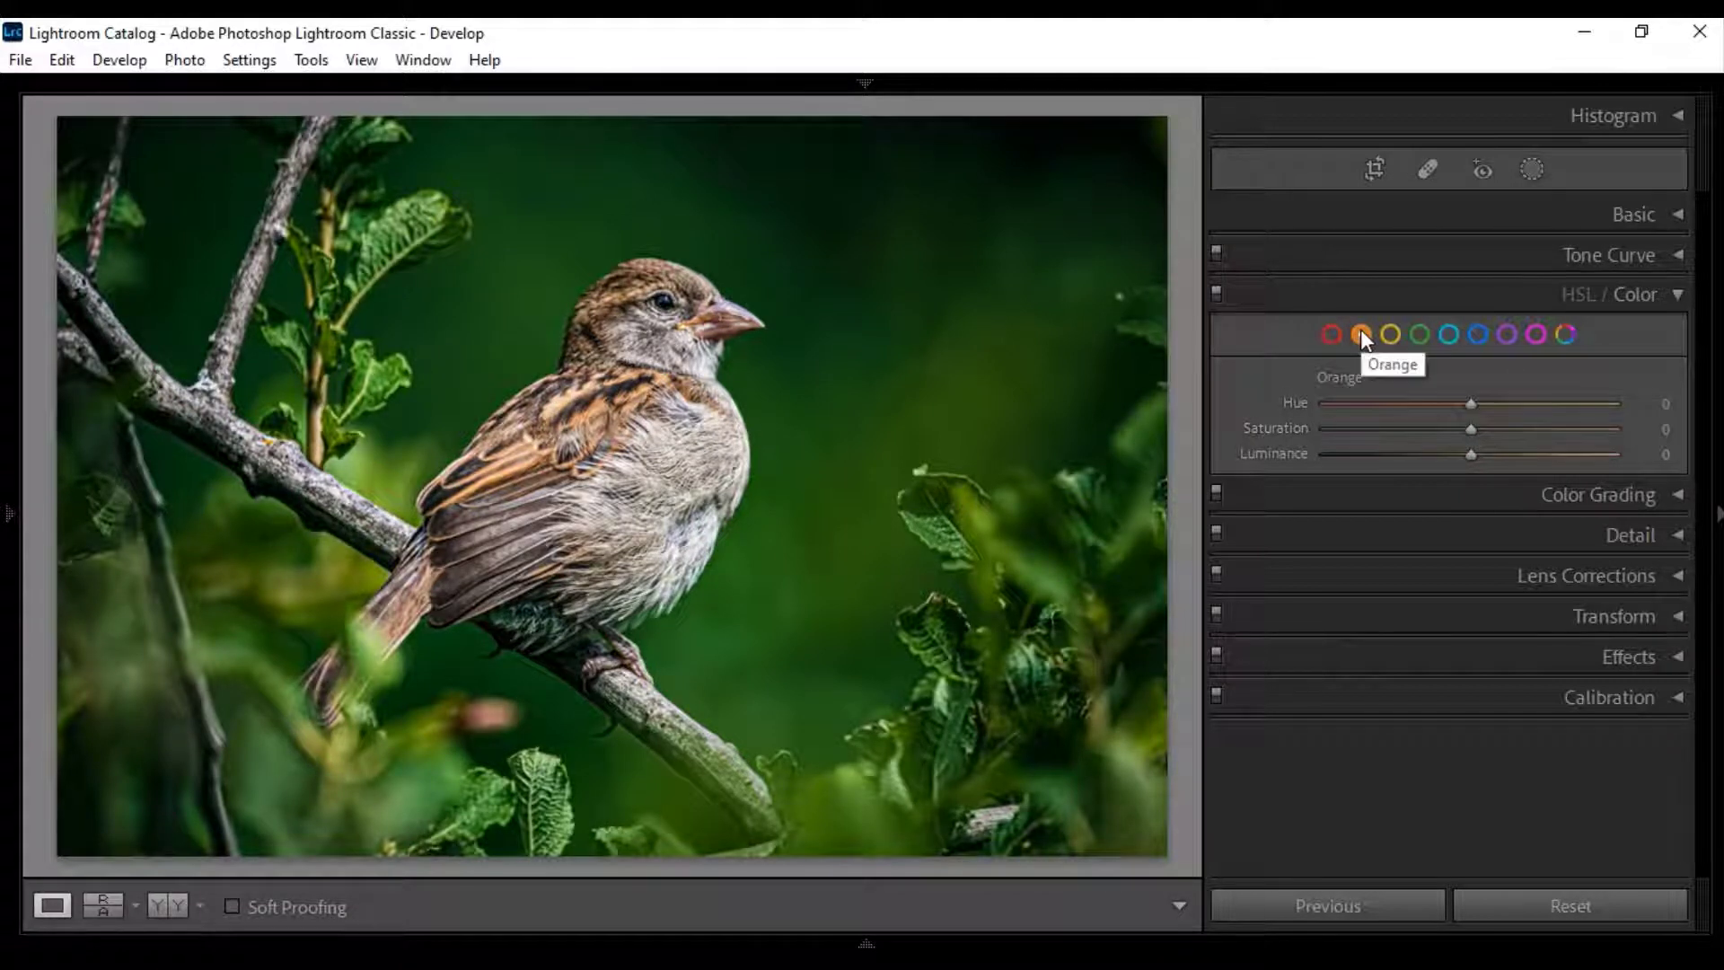
left_click_drag(1467, 402, 1481, 454)
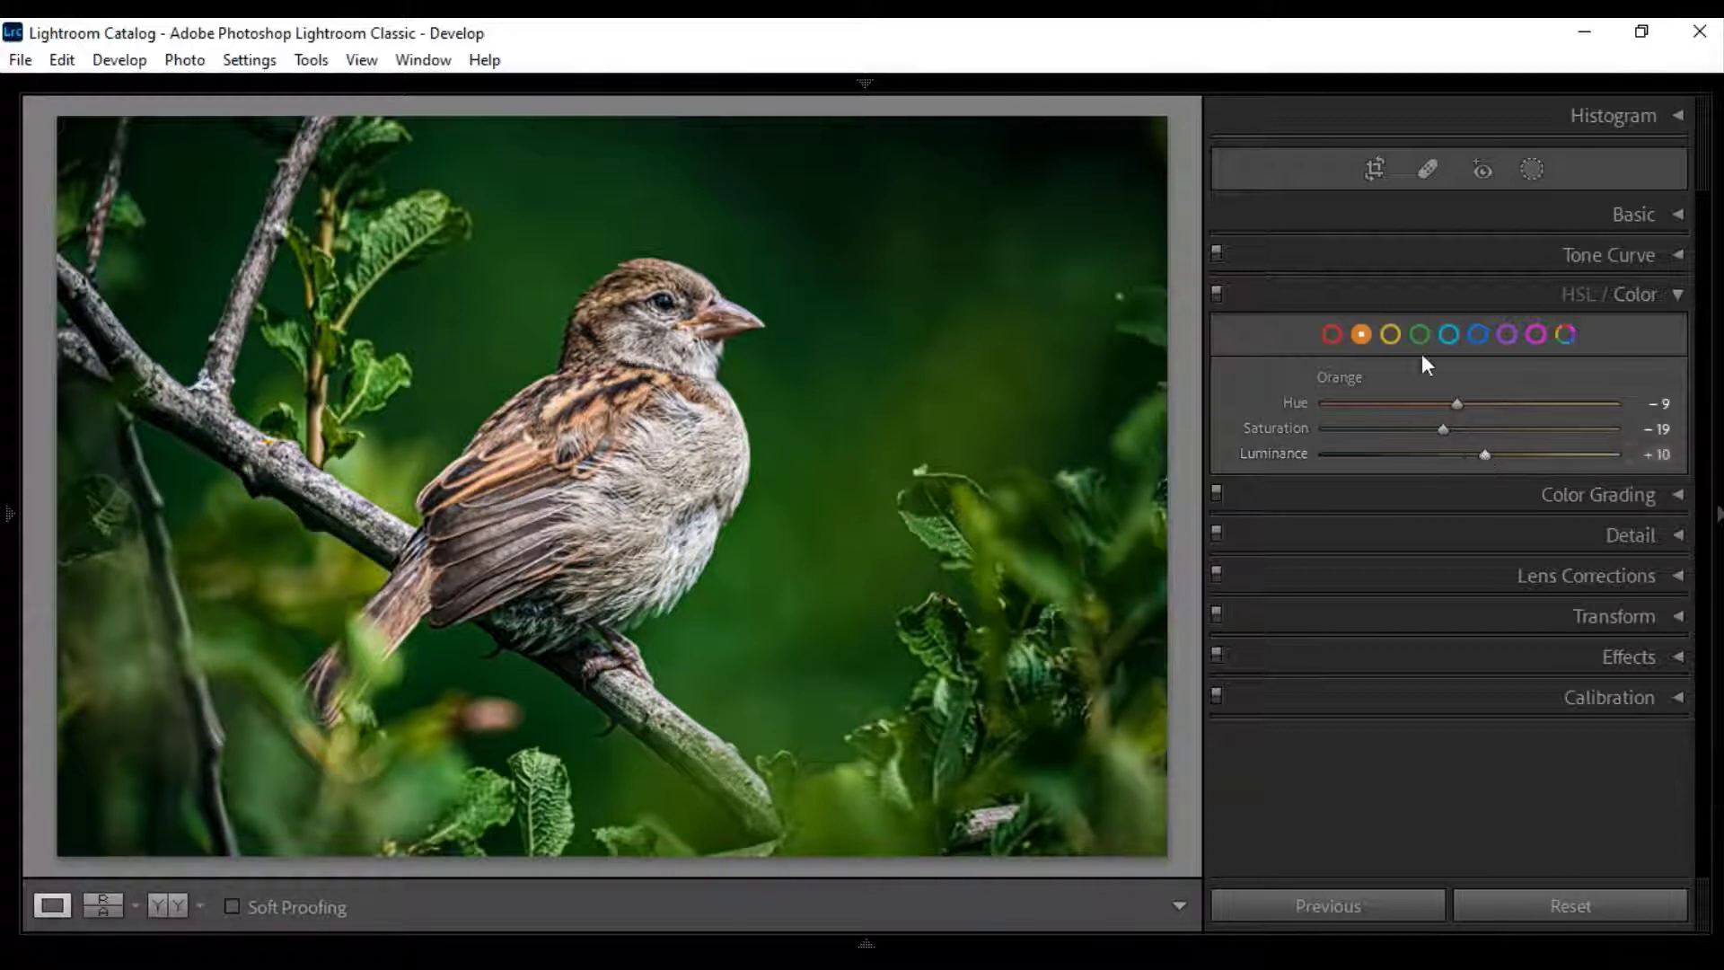
- Lower the yellow hue and saturation, and set the green Hue and Saturation both to -100
left_click(1389, 334)
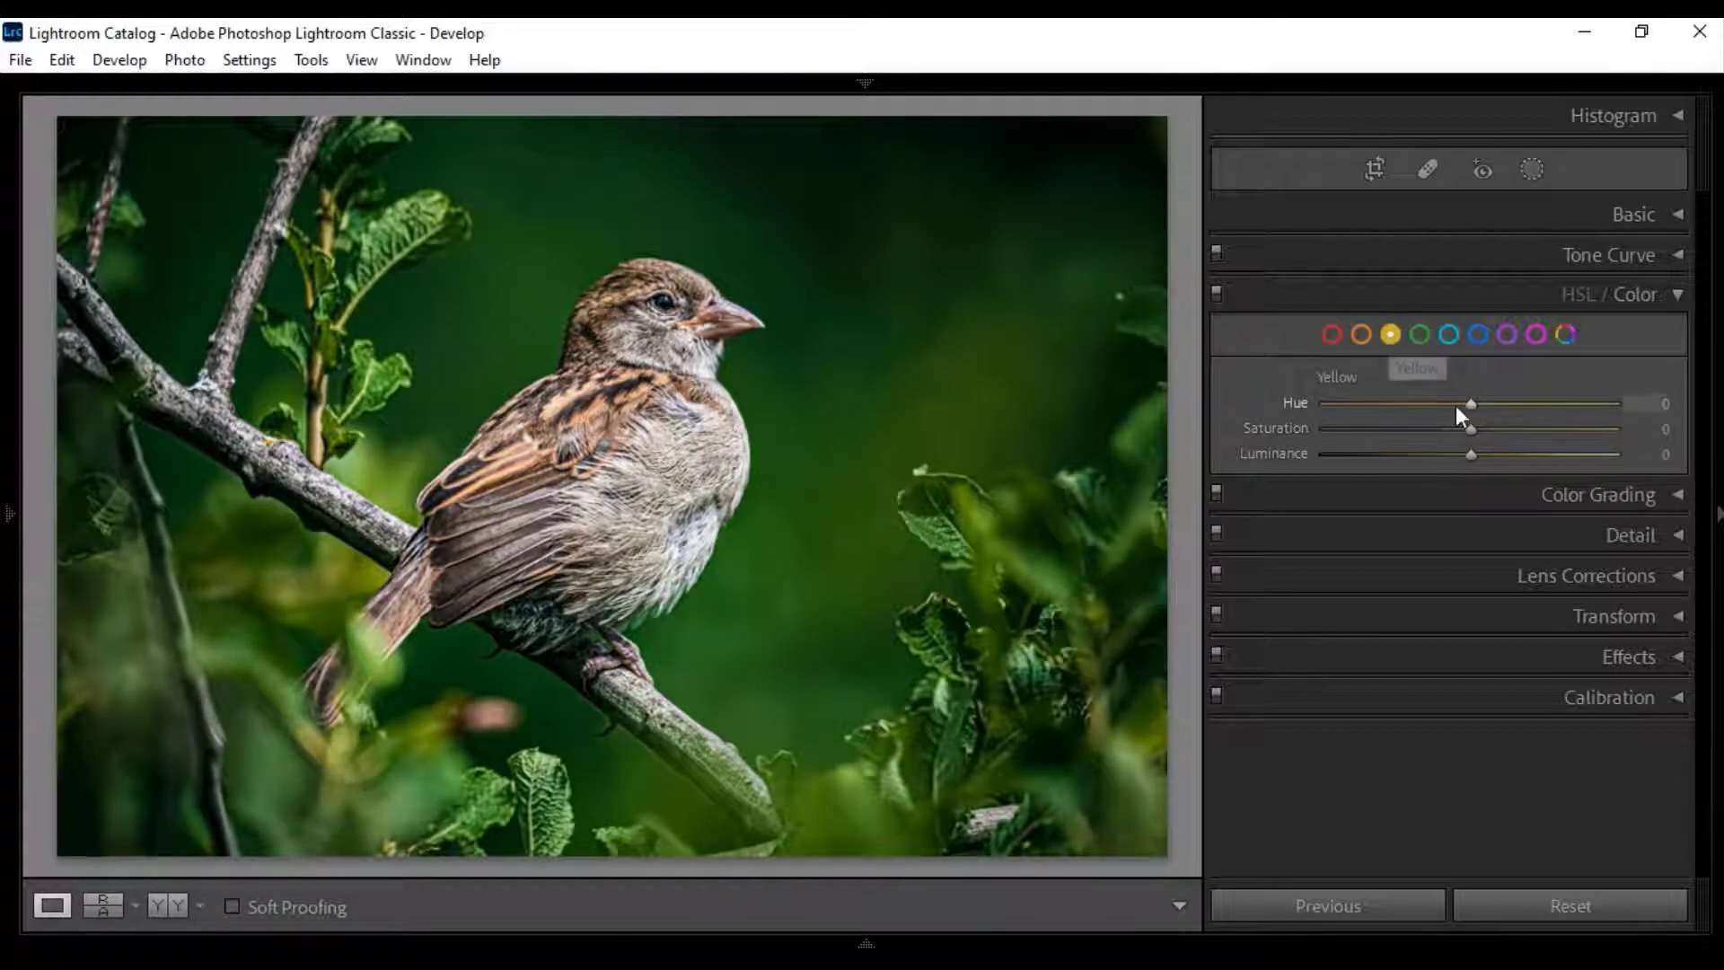
left_click_drag(1469, 404, 1356, 406)
left_click_drag(1449, 432, 1220, 397)
left_click(1419, 334)
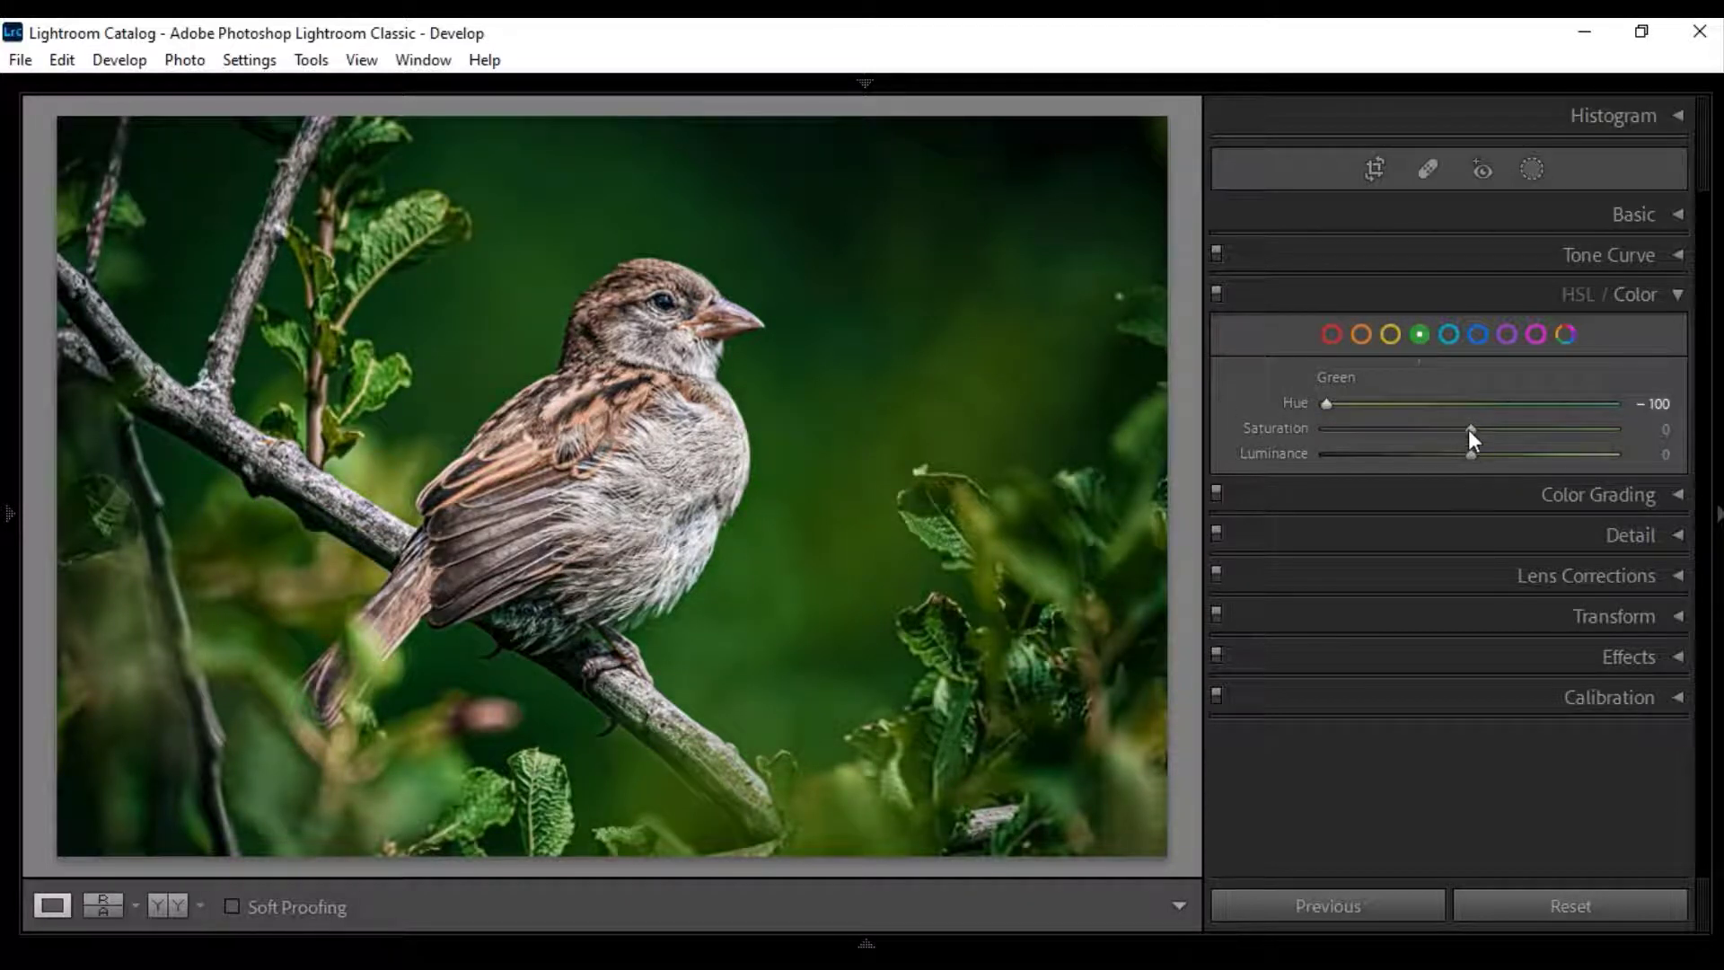
left_click_drag(1470, 429, 1181, 438)
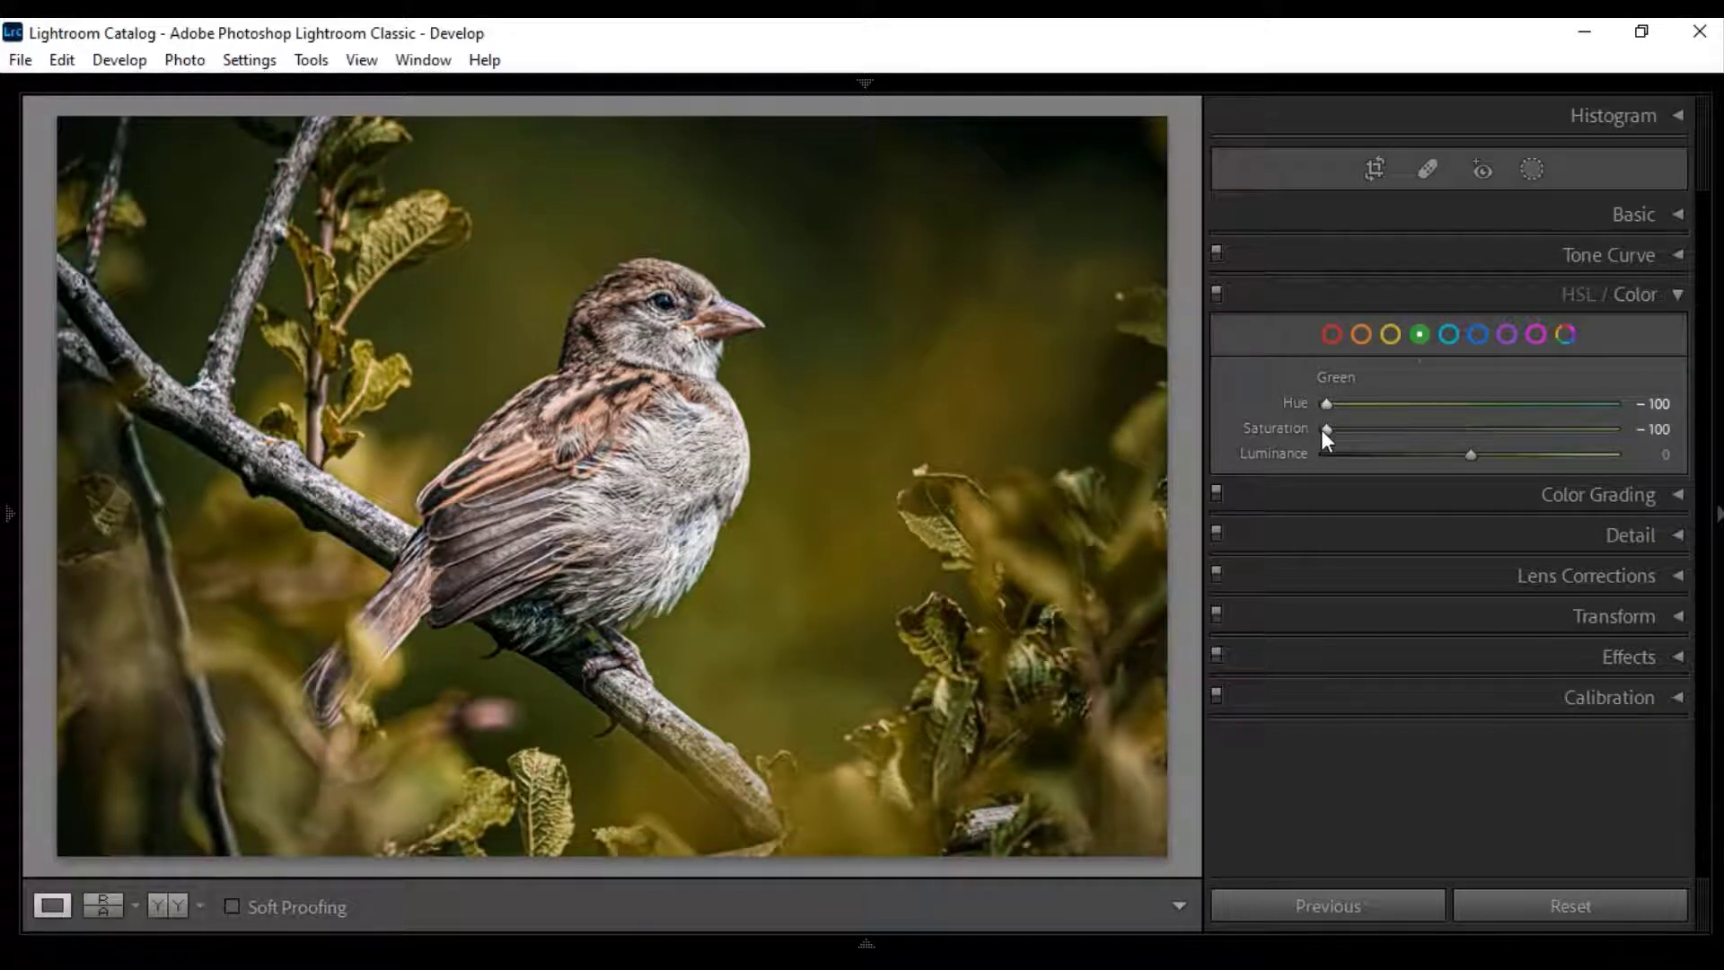
- Set aqua to Hue +52 and Saturation -100, and blue to Hue -61 and Saturation -100
left_click(1449, 334)
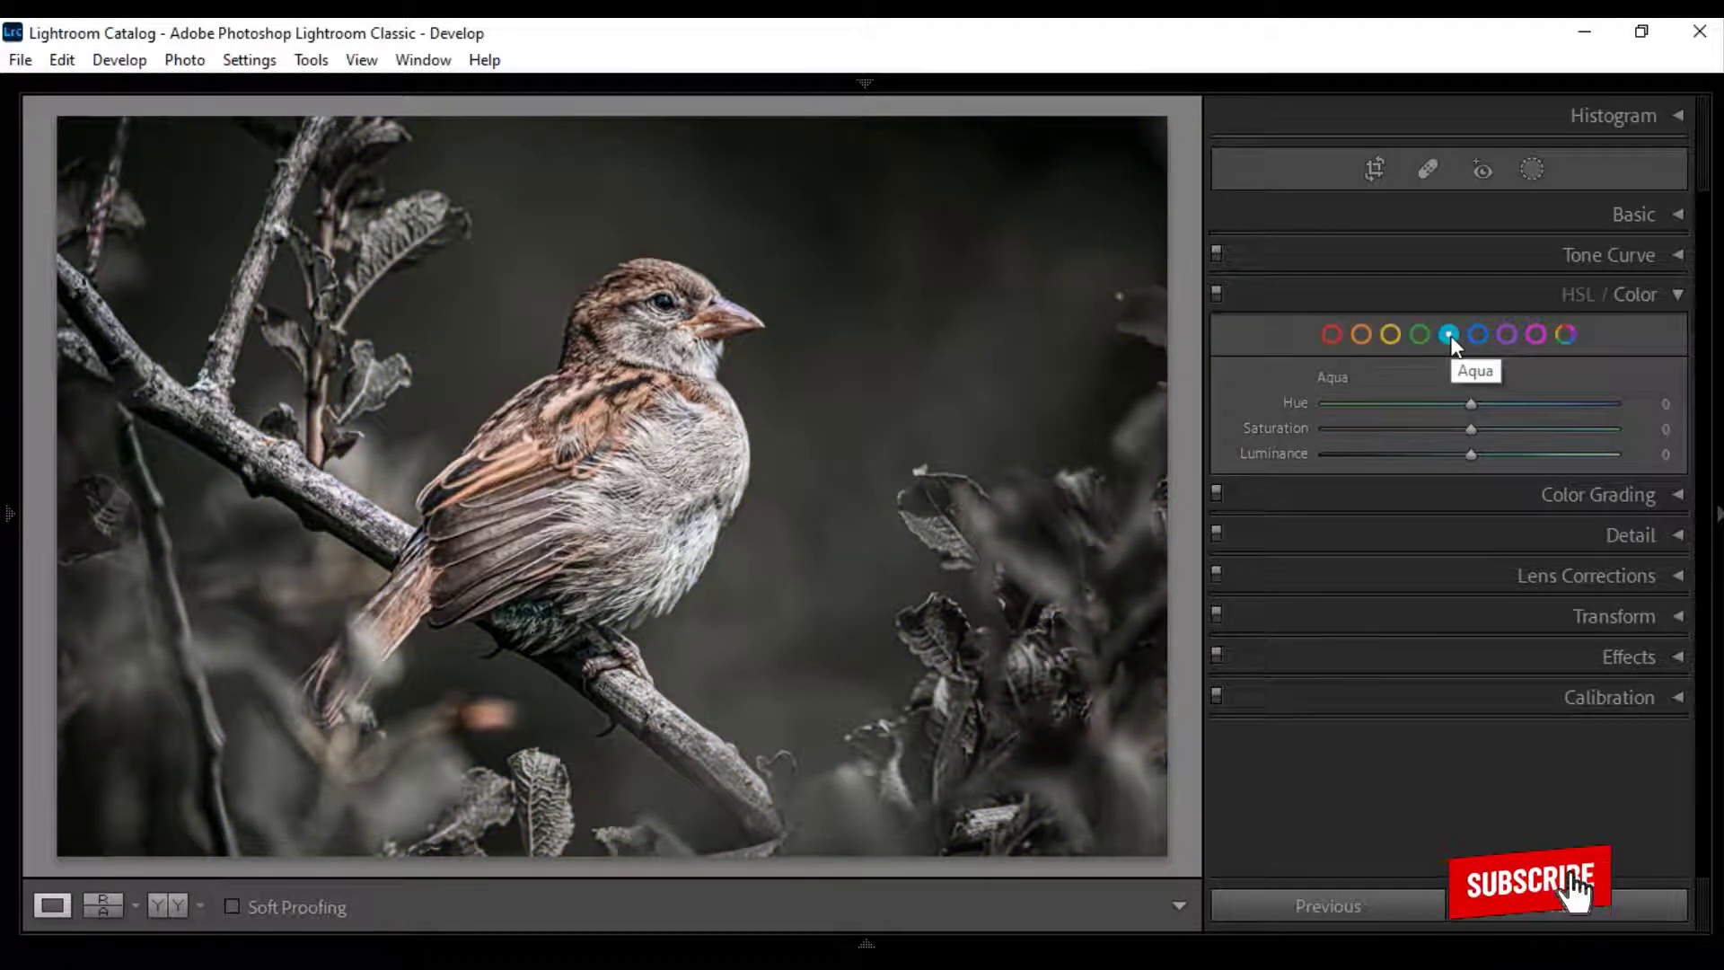
left_click_drag(1470, 402, 1268, 428)
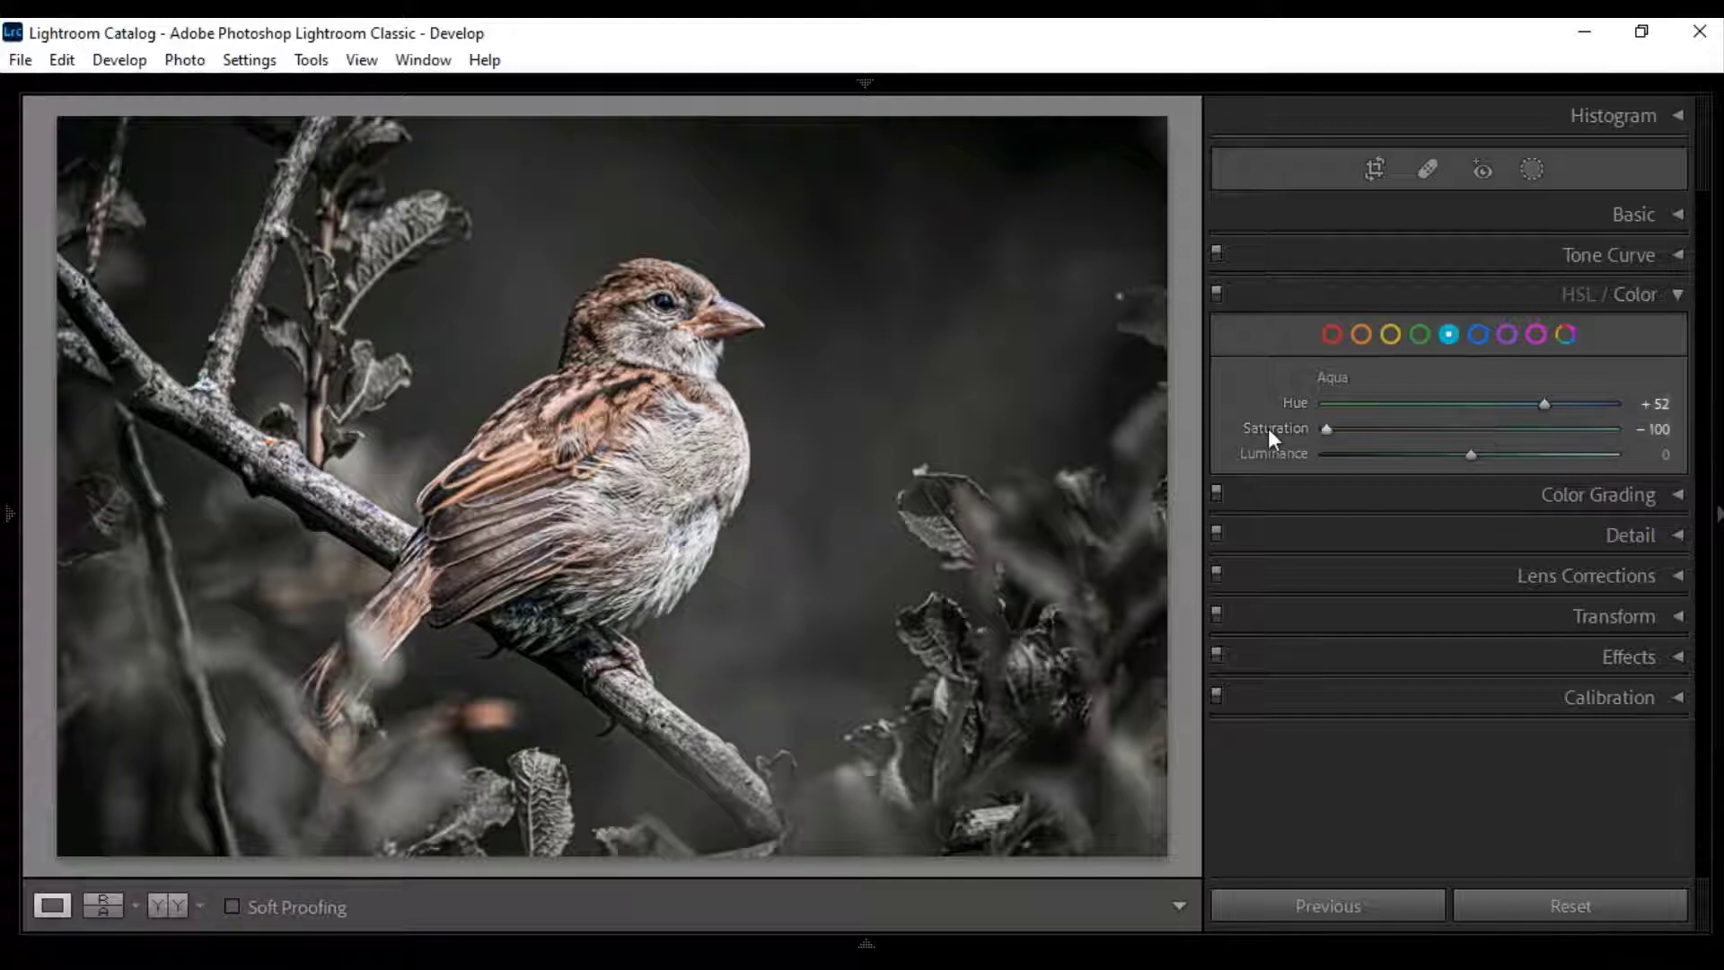
left_click(1477, 335)
left_click_drag(1467, 403, 1382, 410)
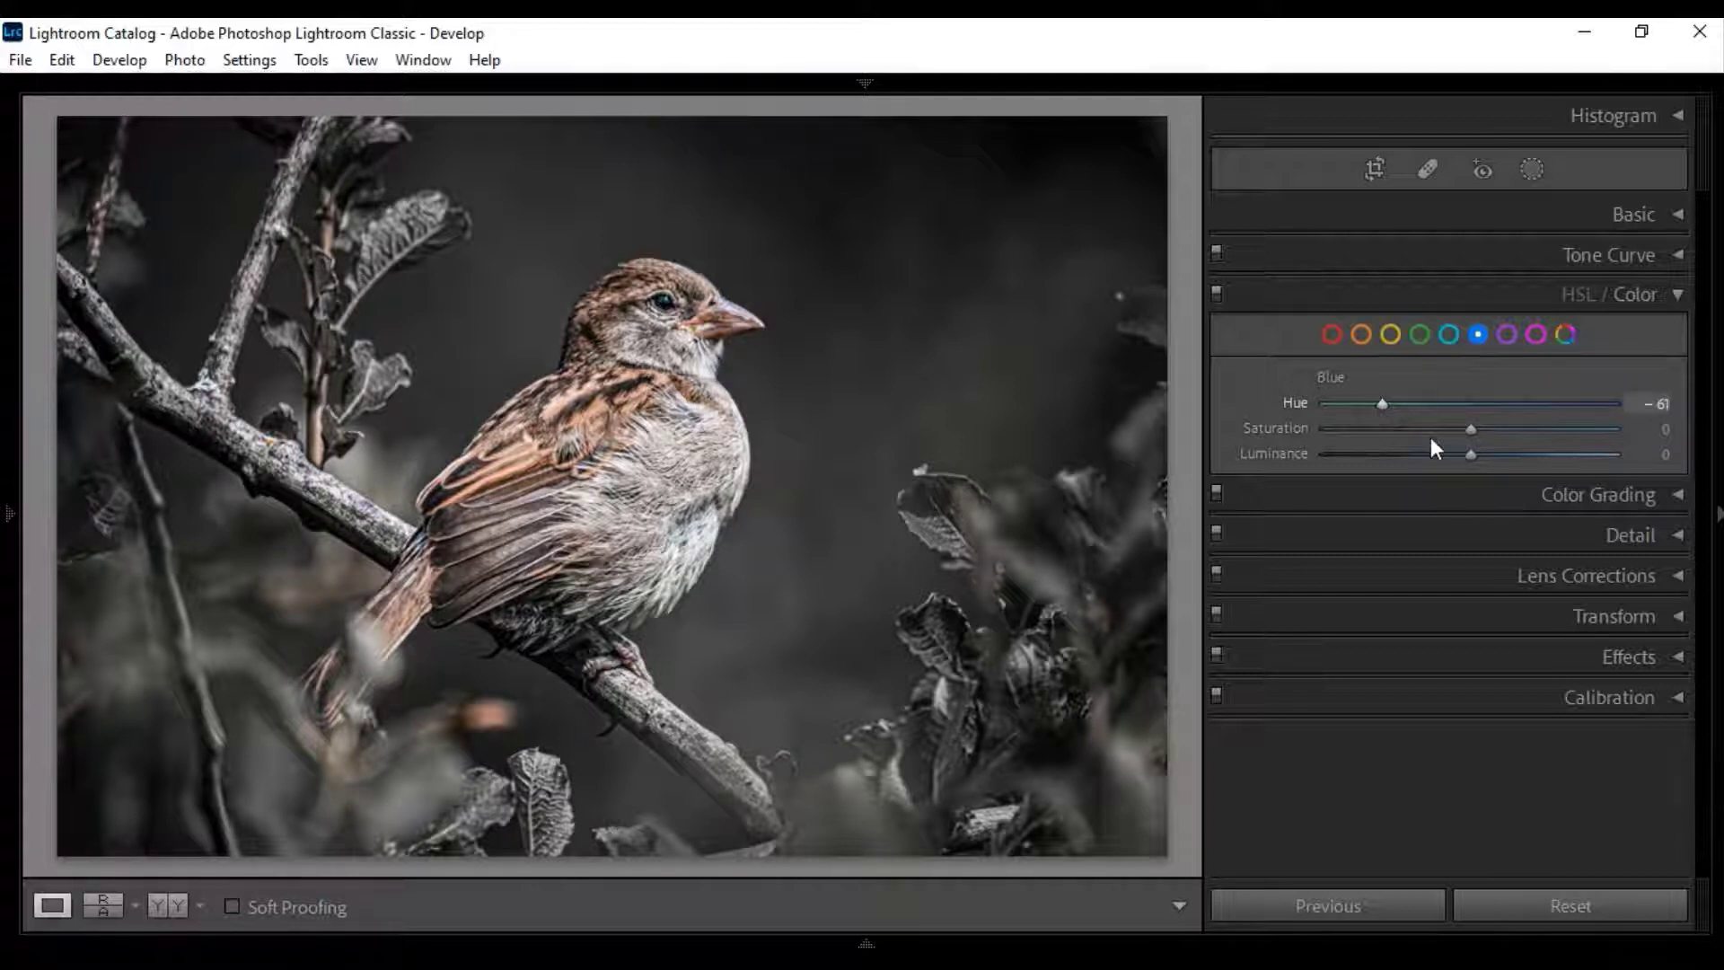
left_click(1328, 427)
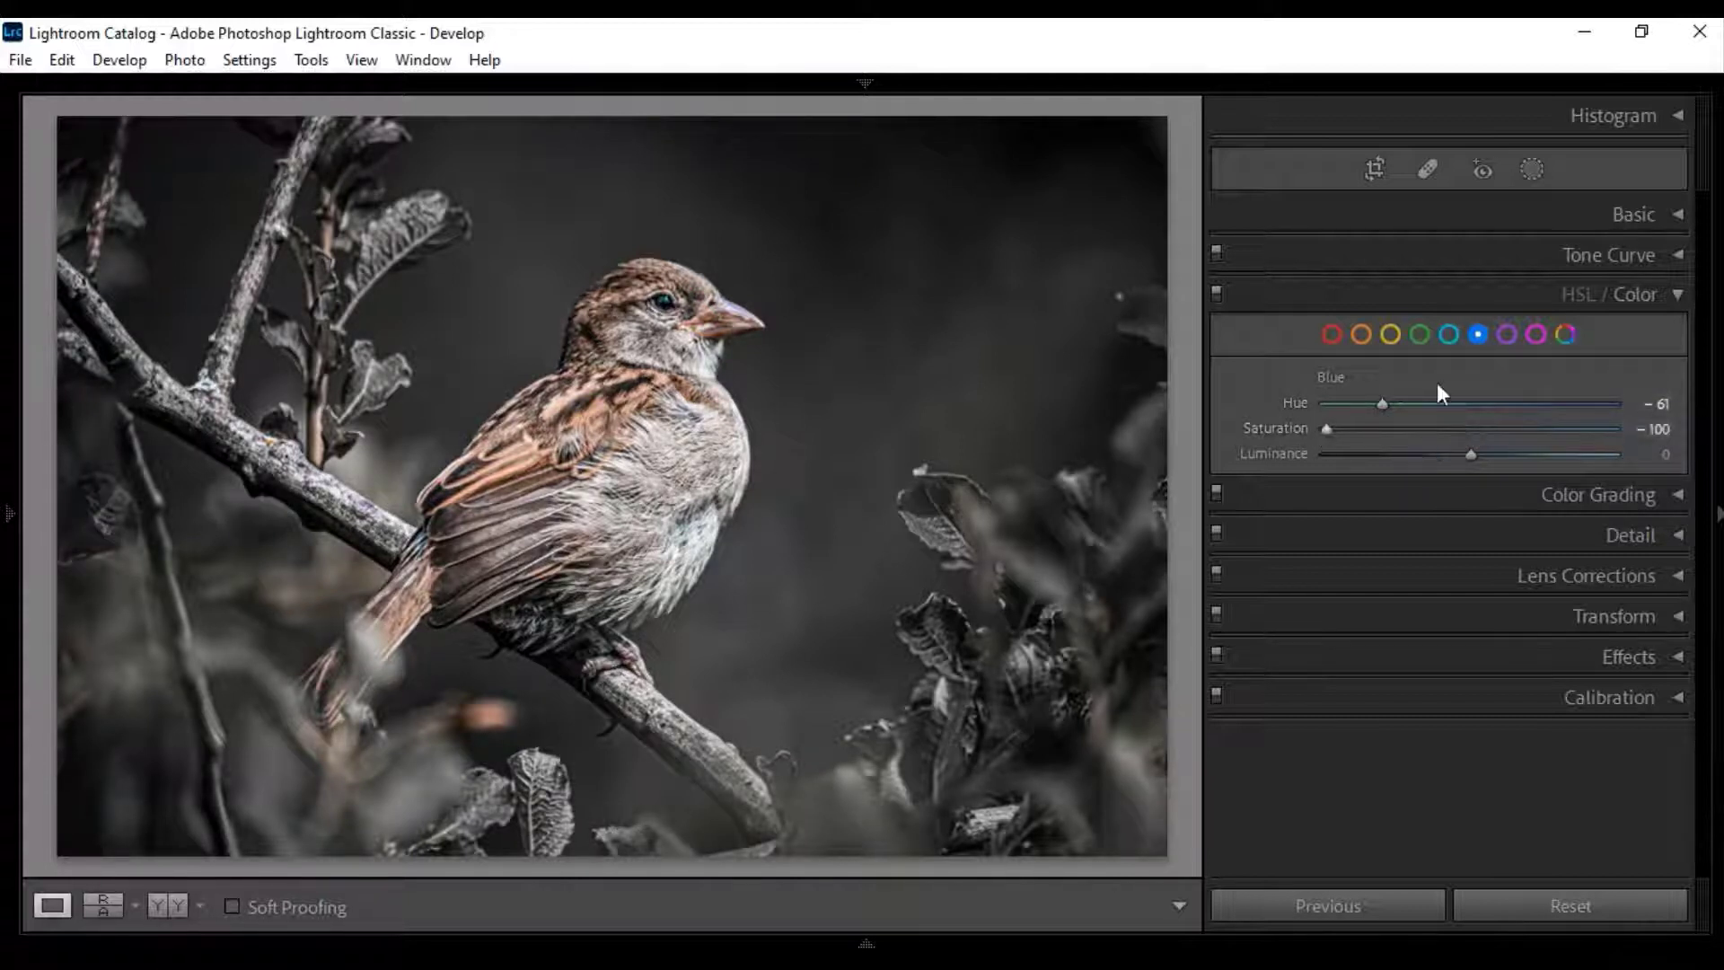
- Adjust the purple range, set magenta to Hue -30 and Saturation +40, and close the color adjustments
left_click(1505, 334)
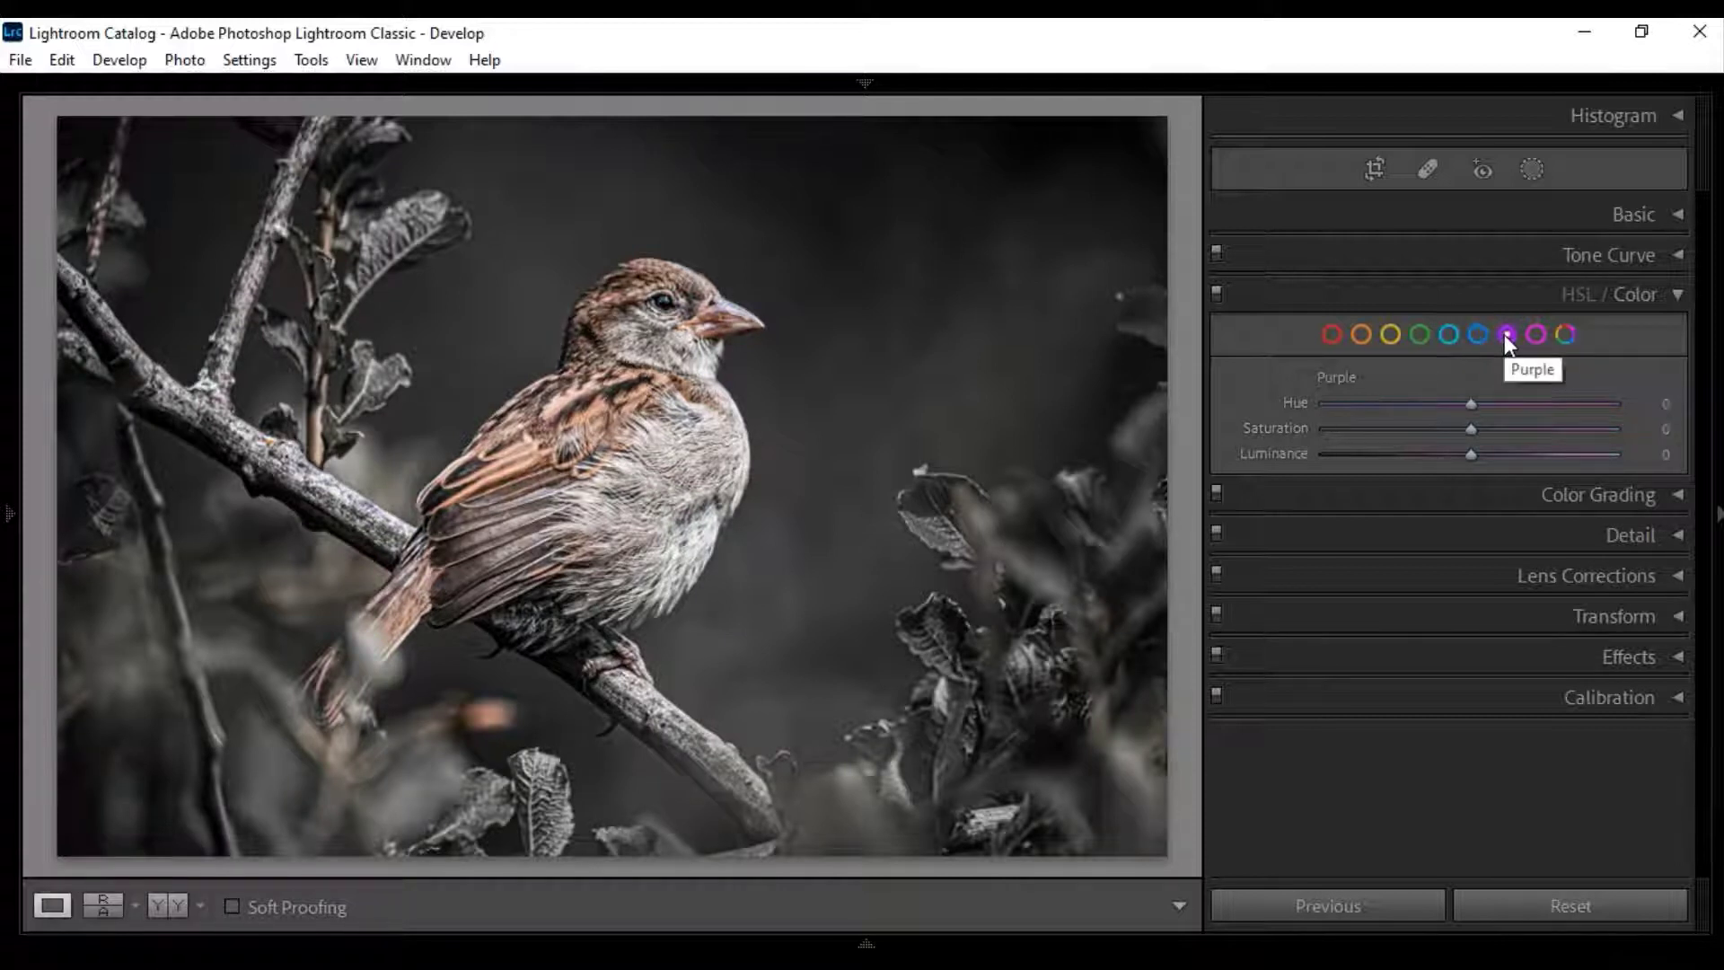
left_click_drag(1470, 406, 1529, 430)
left_click(1535, 333)
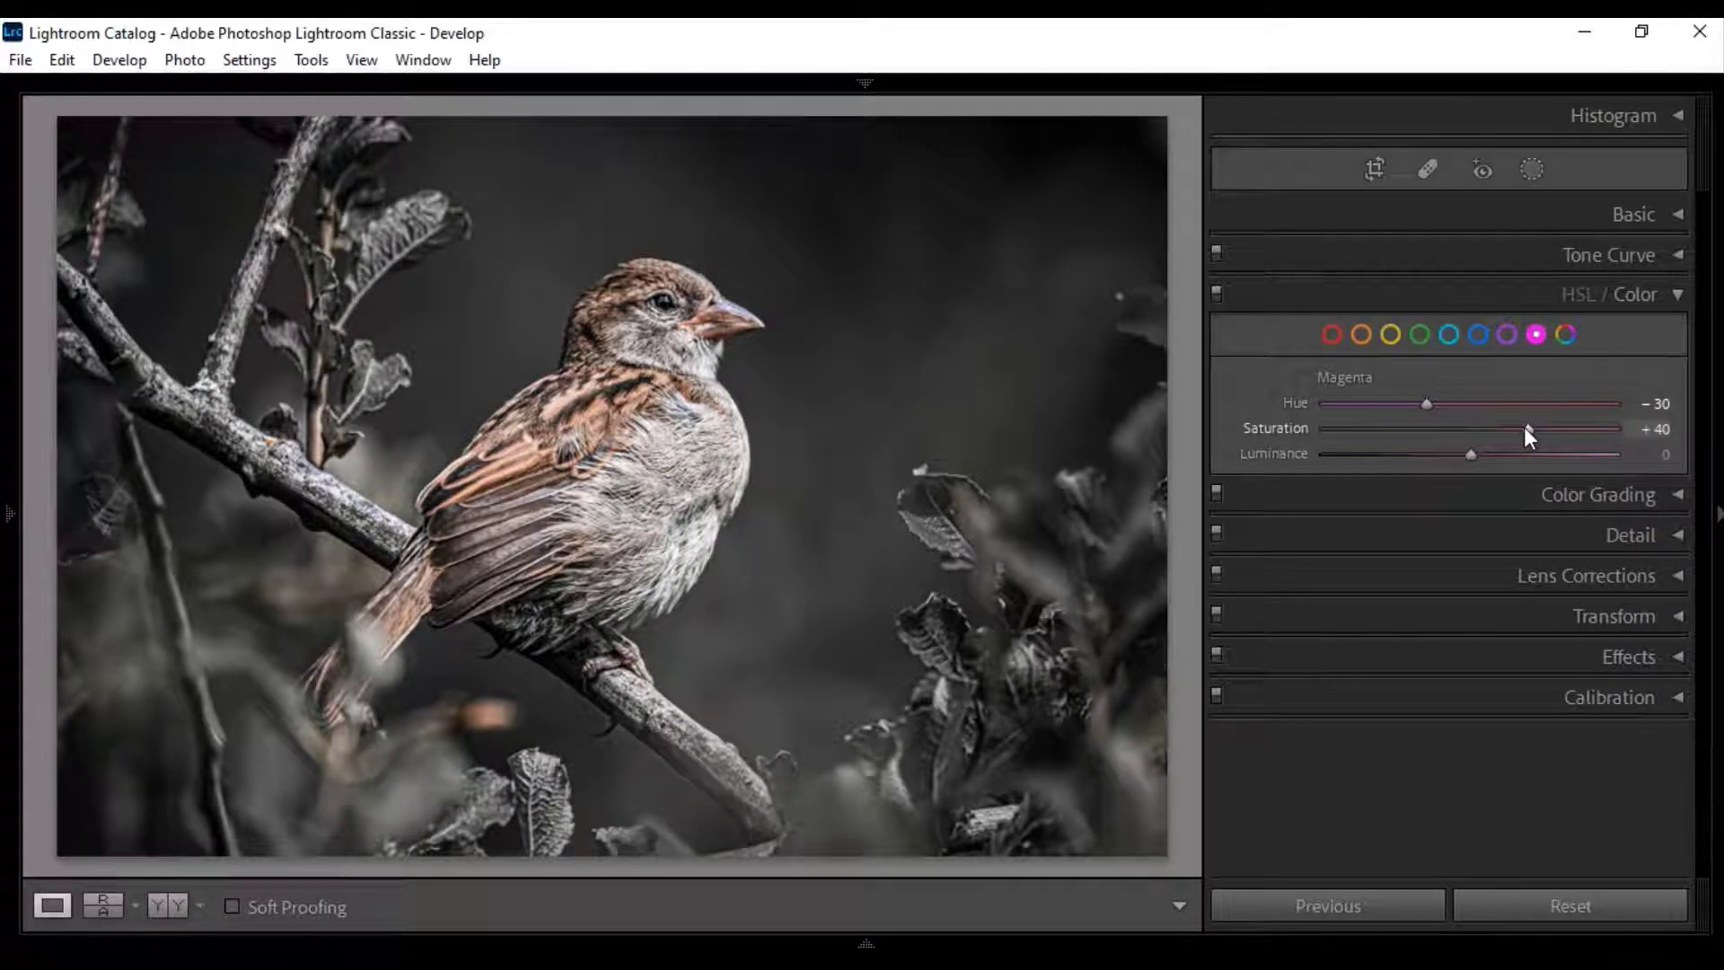
left_click(1560, 295)
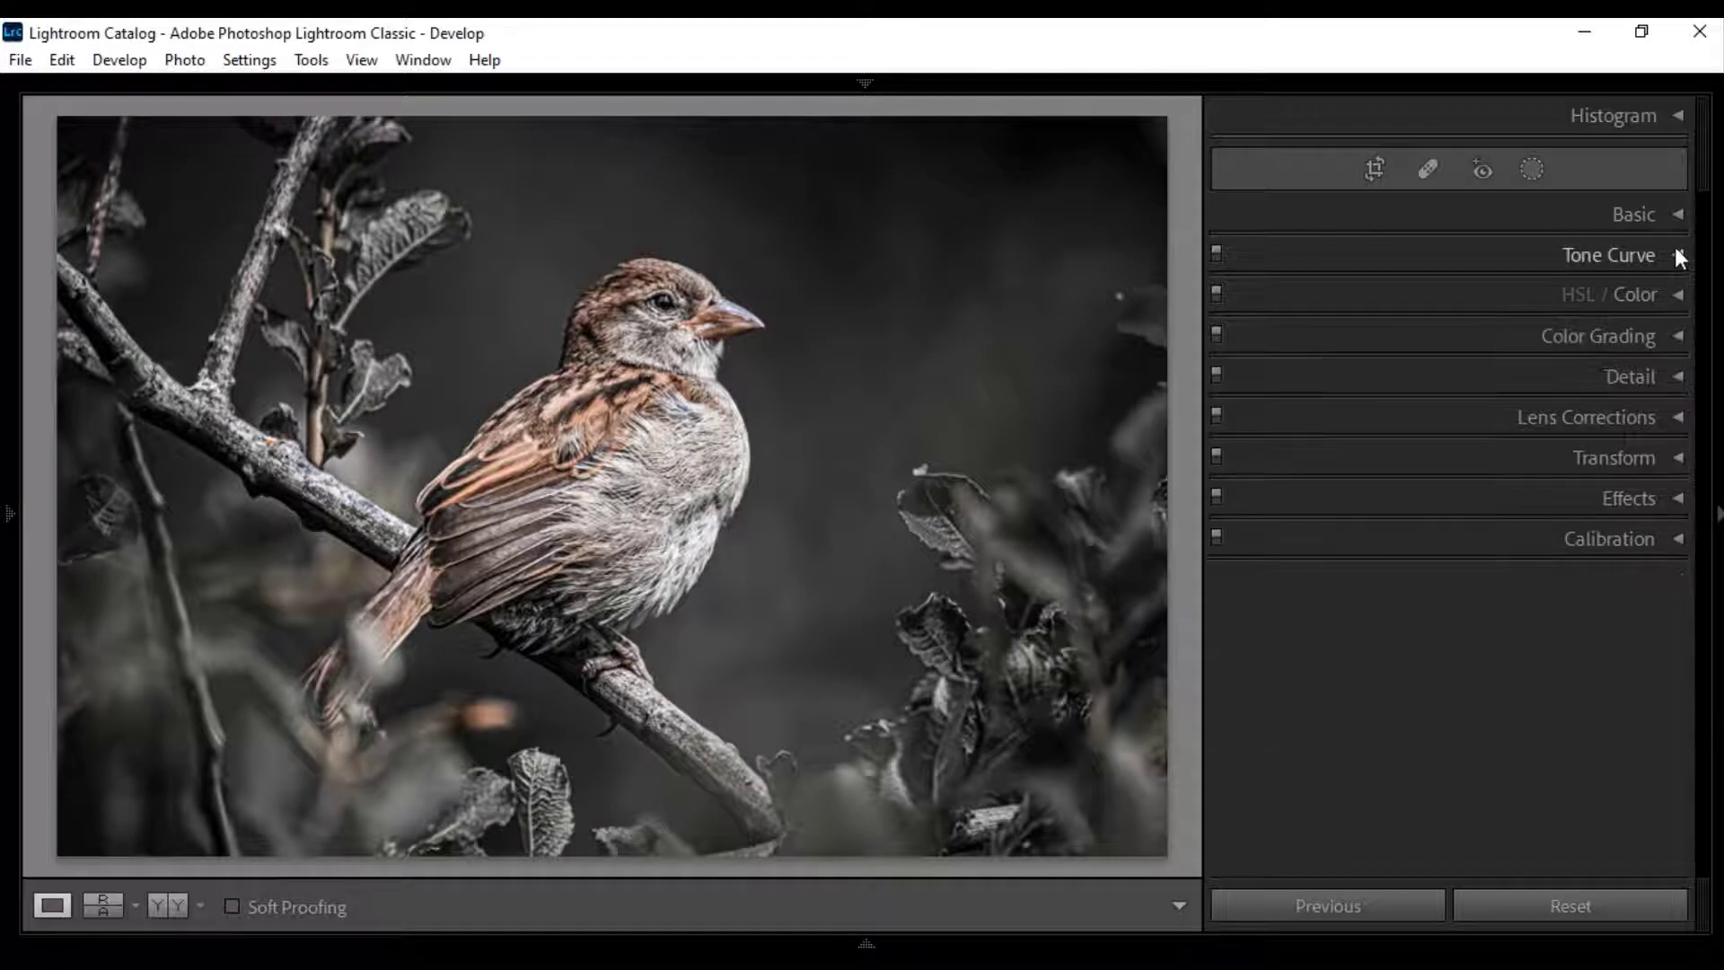
- Open the green parrot photo and copy only its Tone Curve settings
left_click(1678, 257)
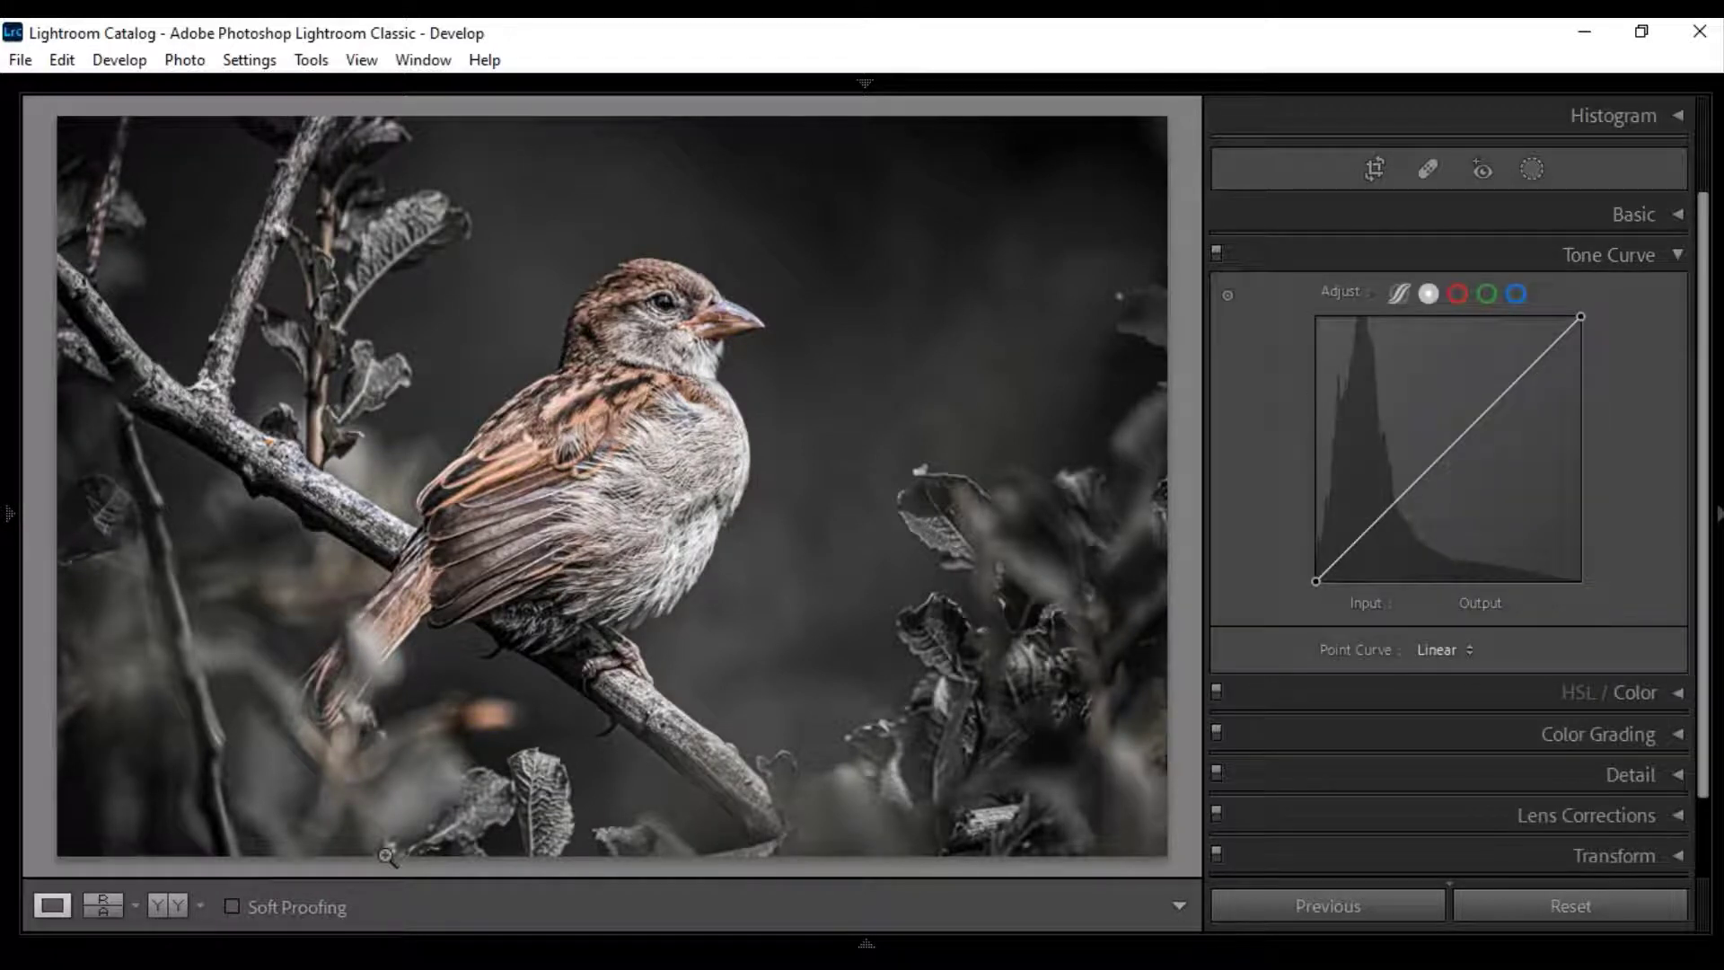
mouse_move(867, 943)
left_click(777, 860)
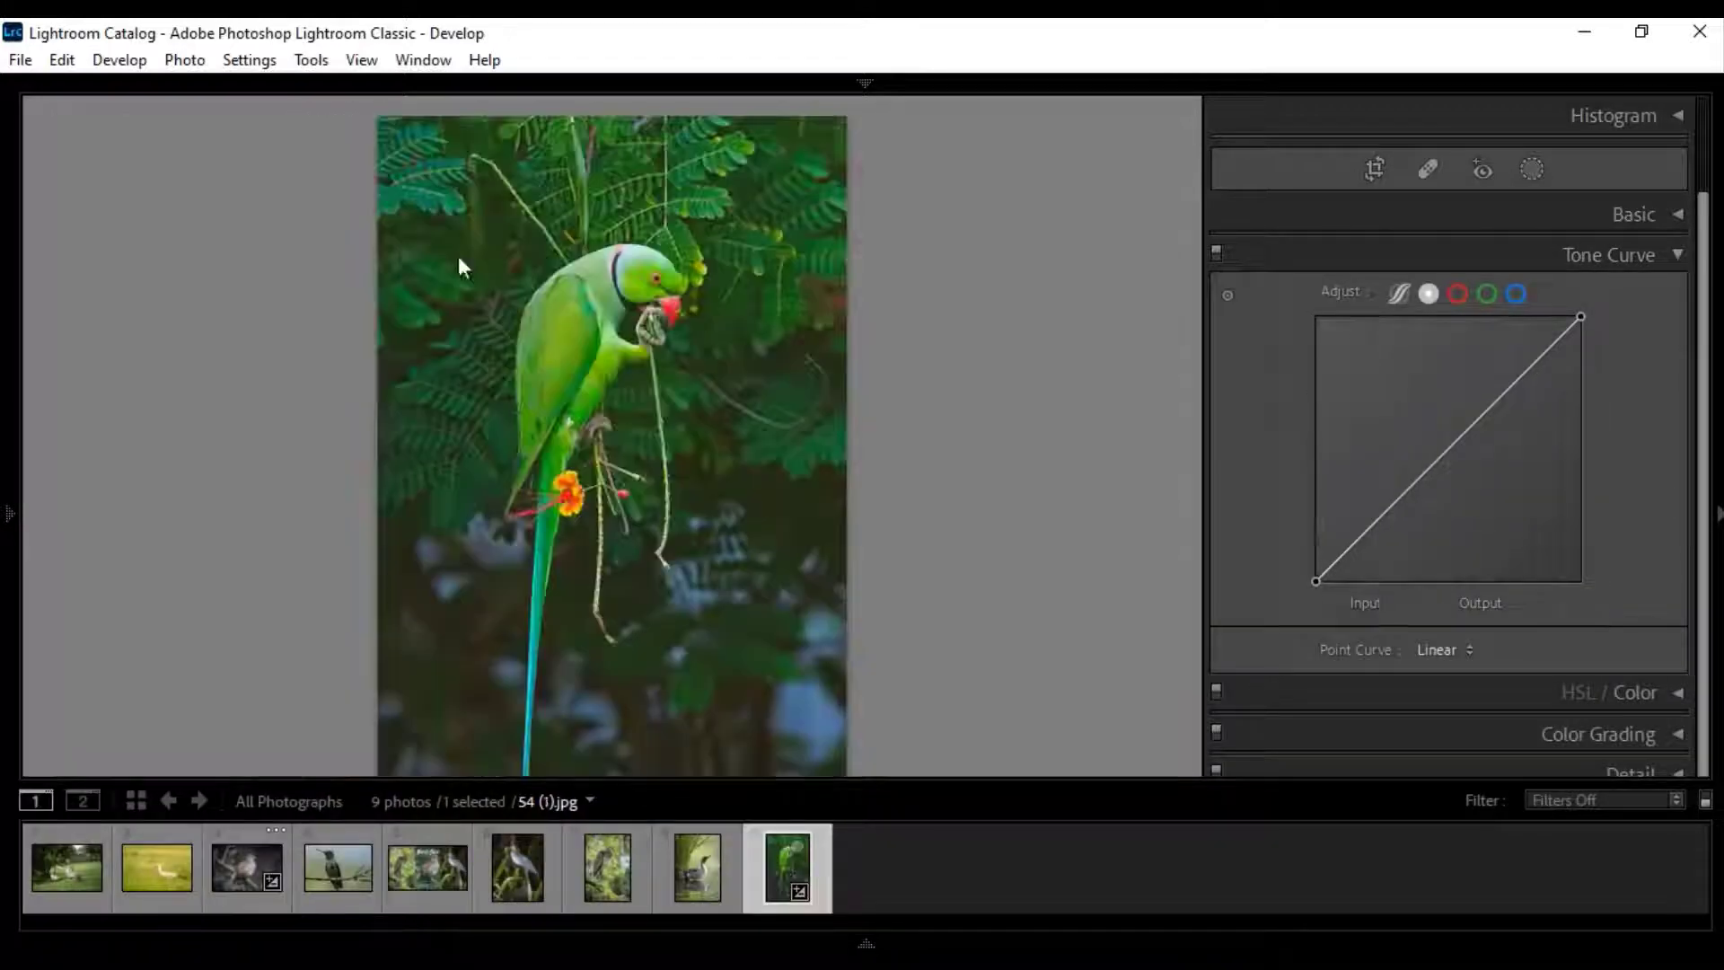
left_click(257, 56)
left_click(327, 219)
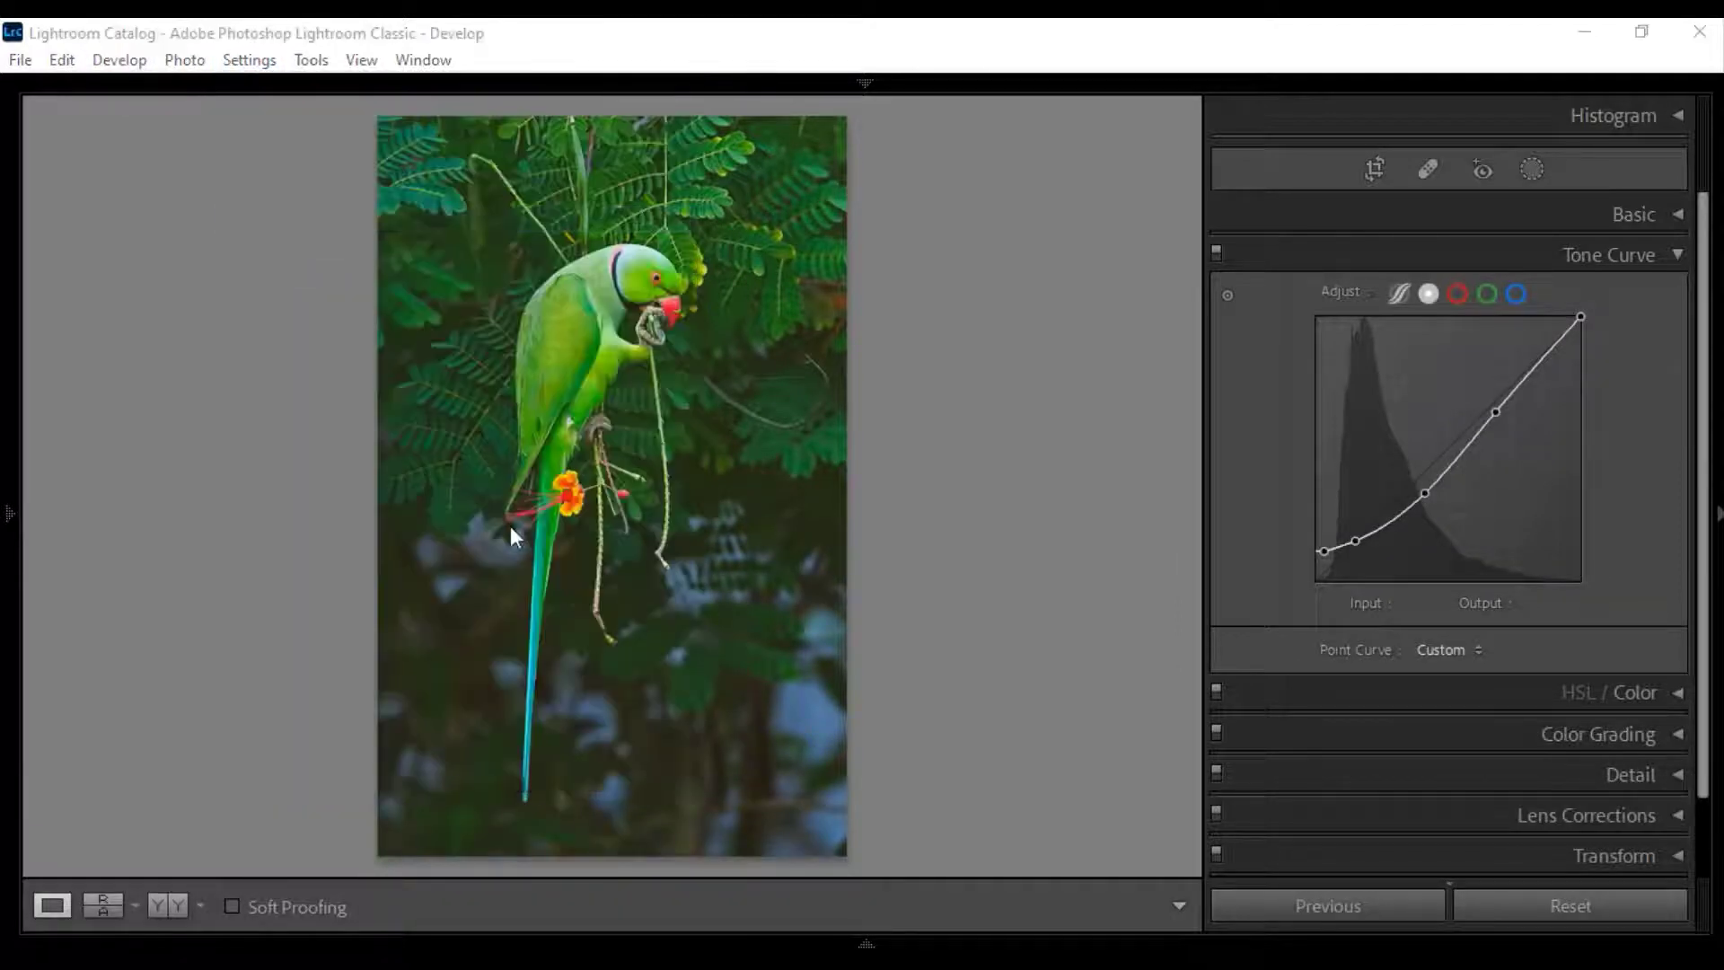
left_click(453, 544)
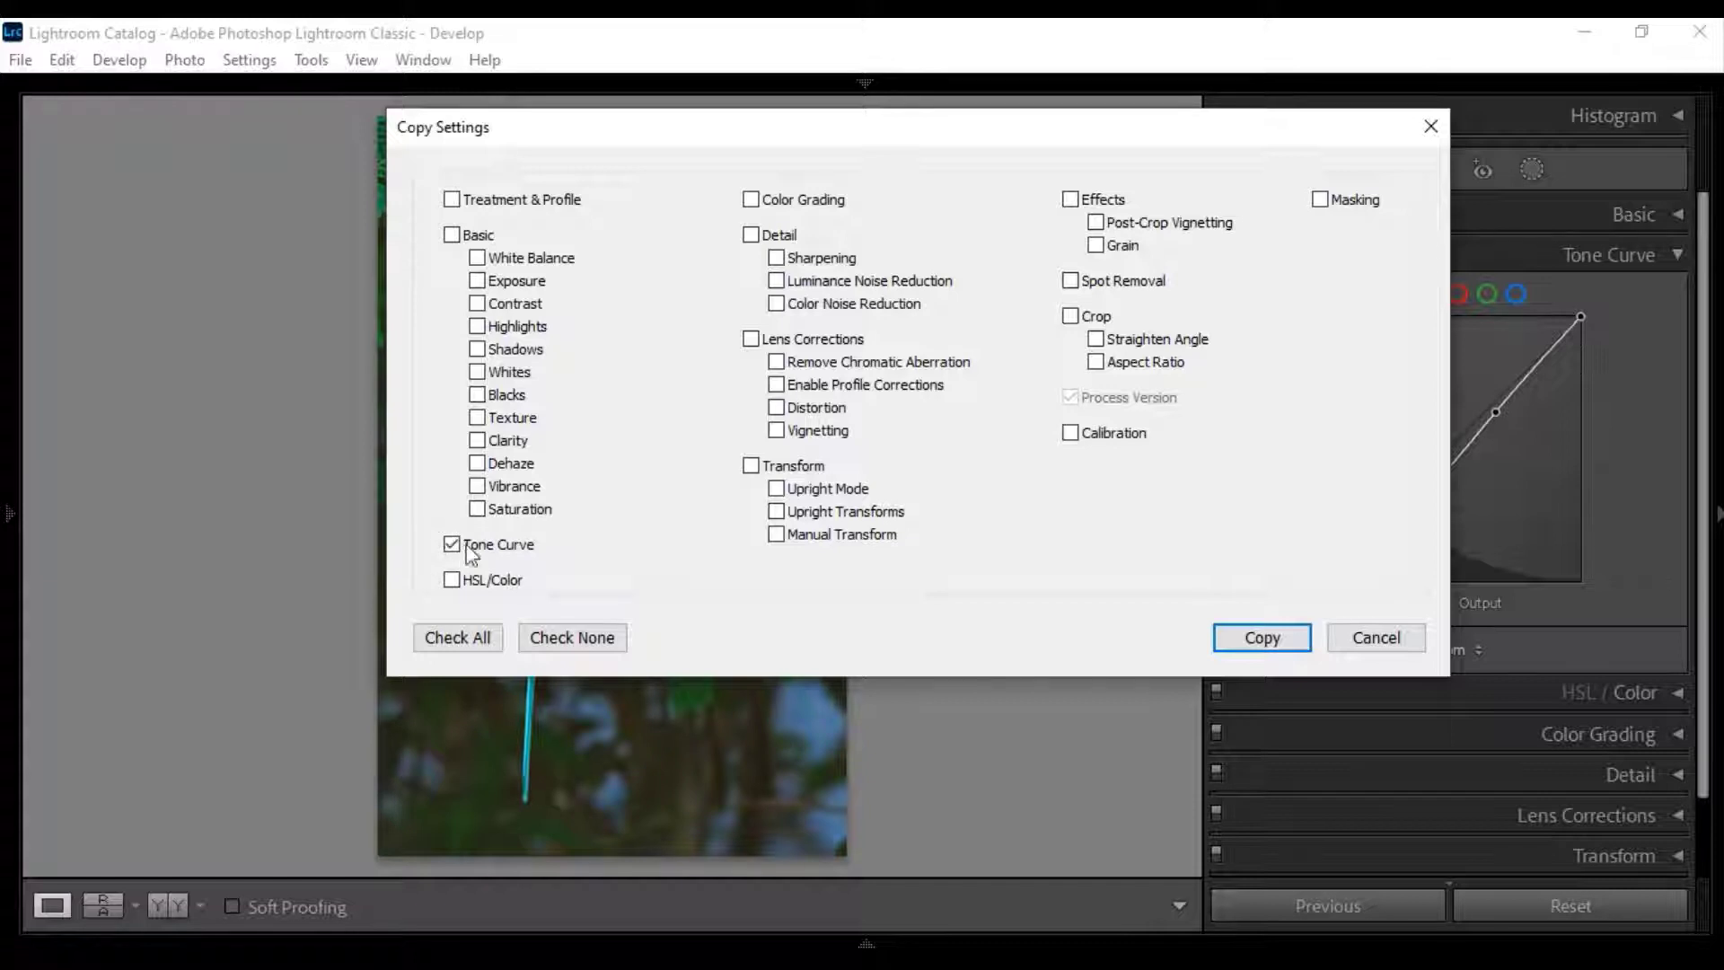
left_click(1274, 638)
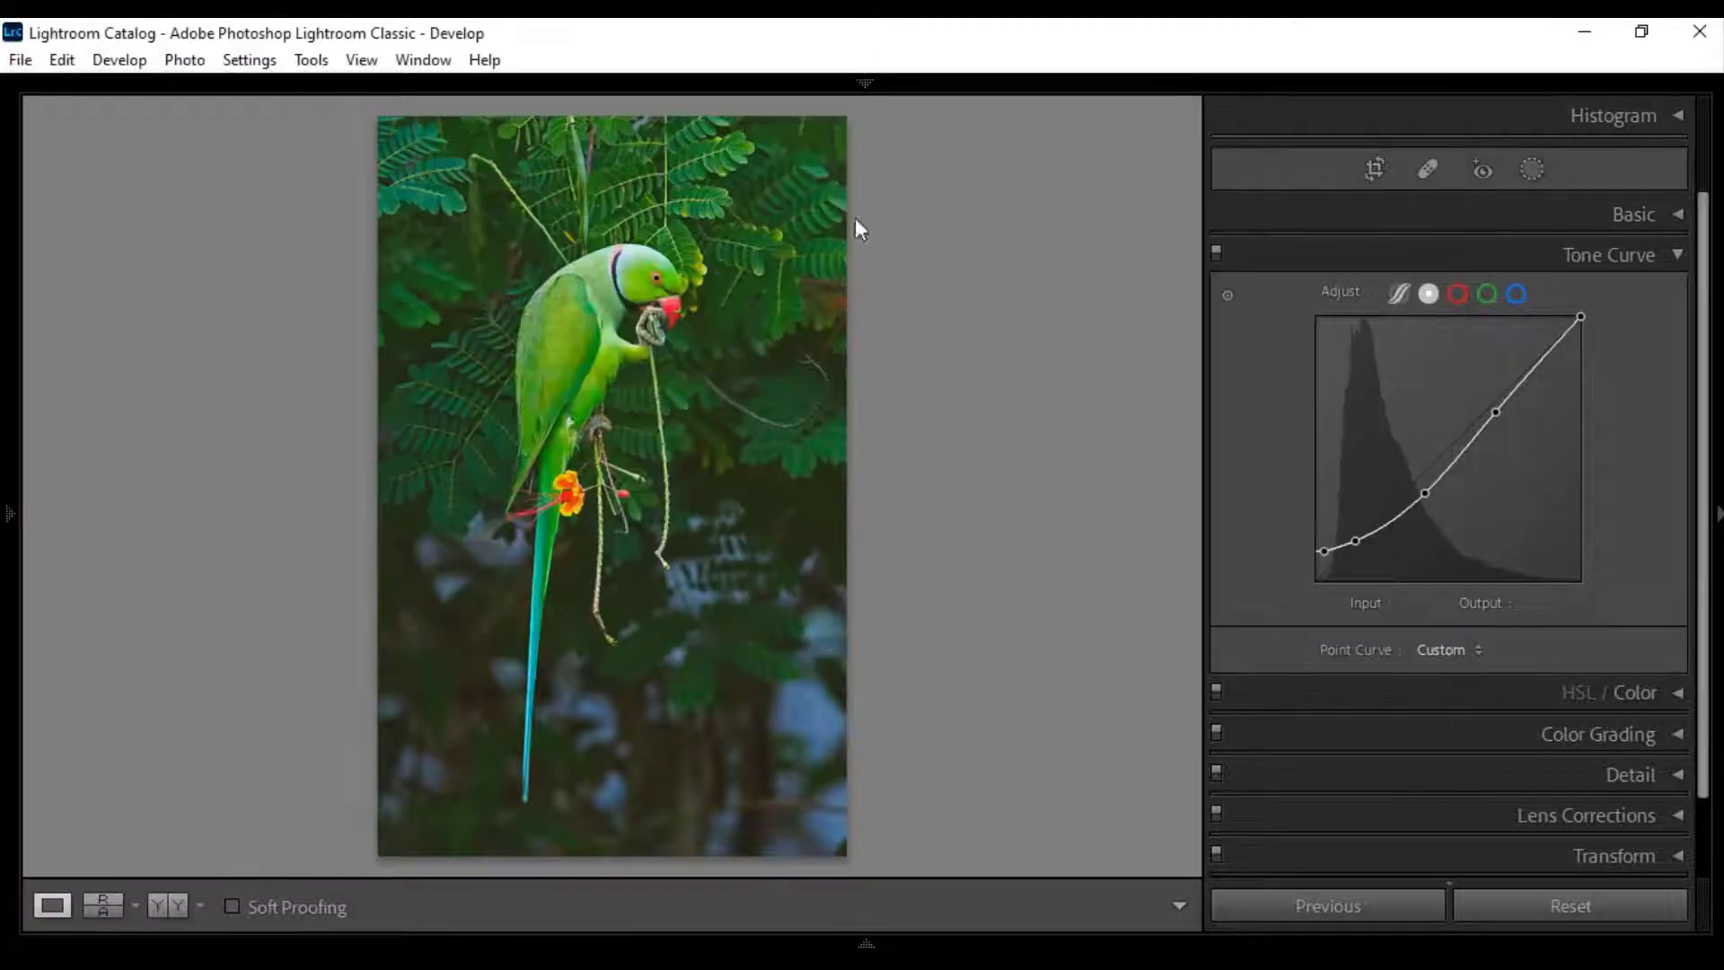
- Paste the copied tone curve onto the sparrow photo and check its red and blue channel curves
mouse_move(848, 941)
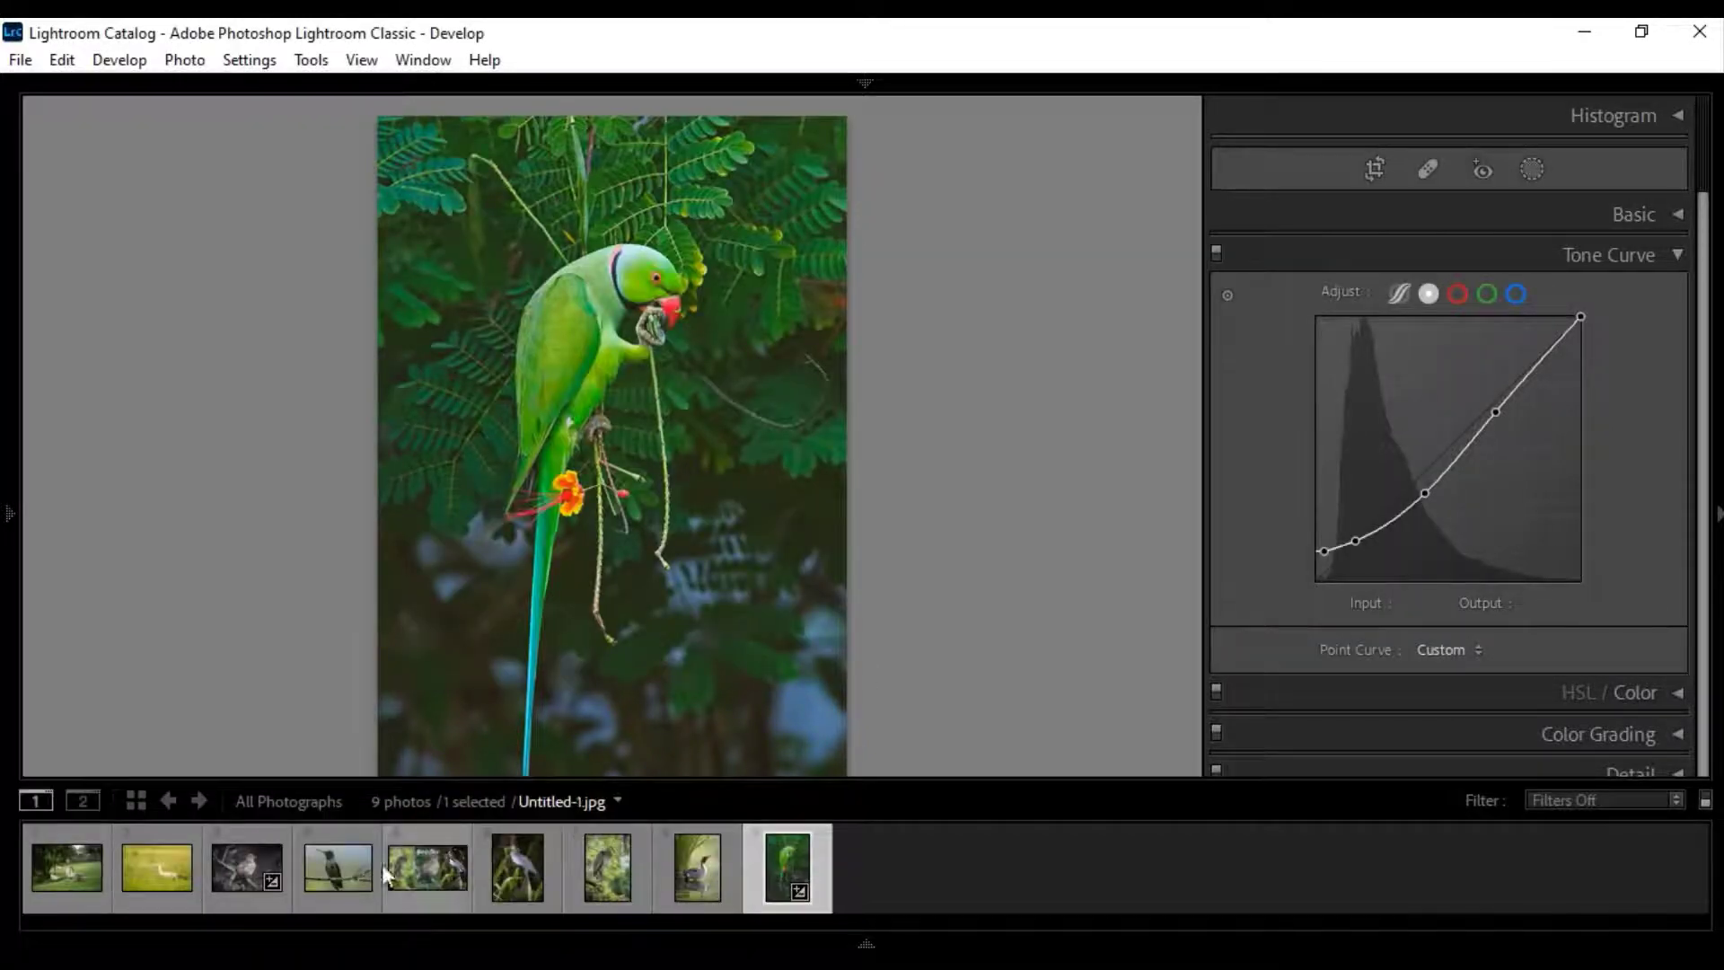
left_click(245, 860)
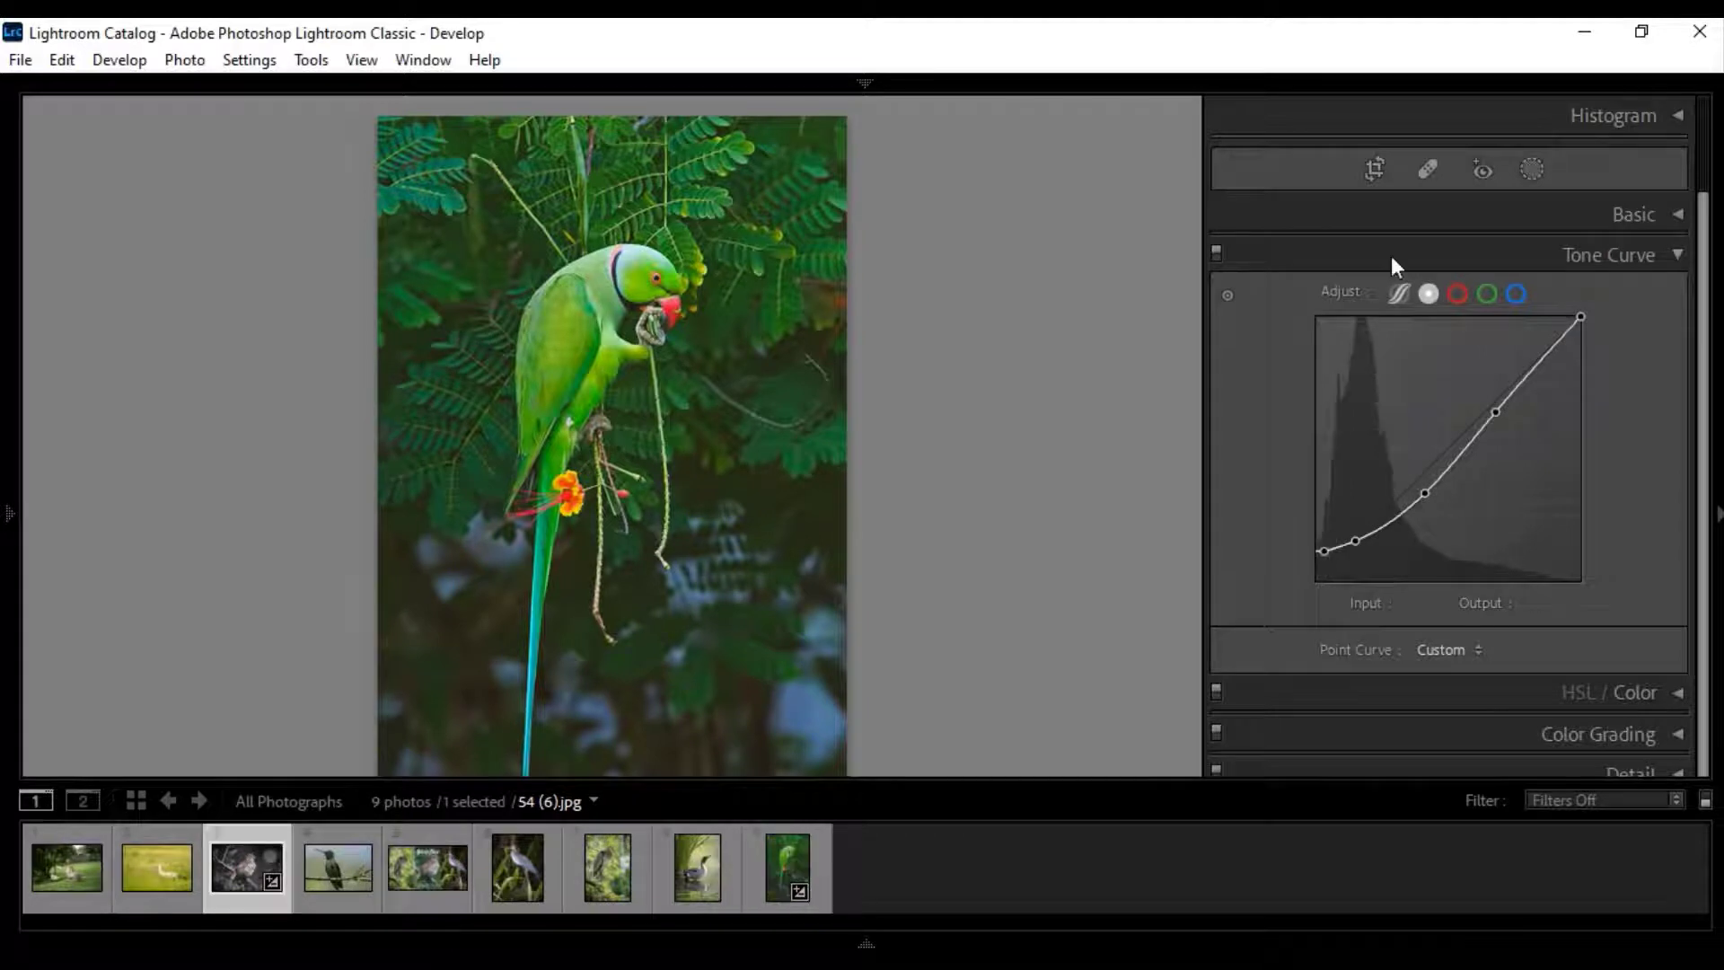
left_click(249, 59)
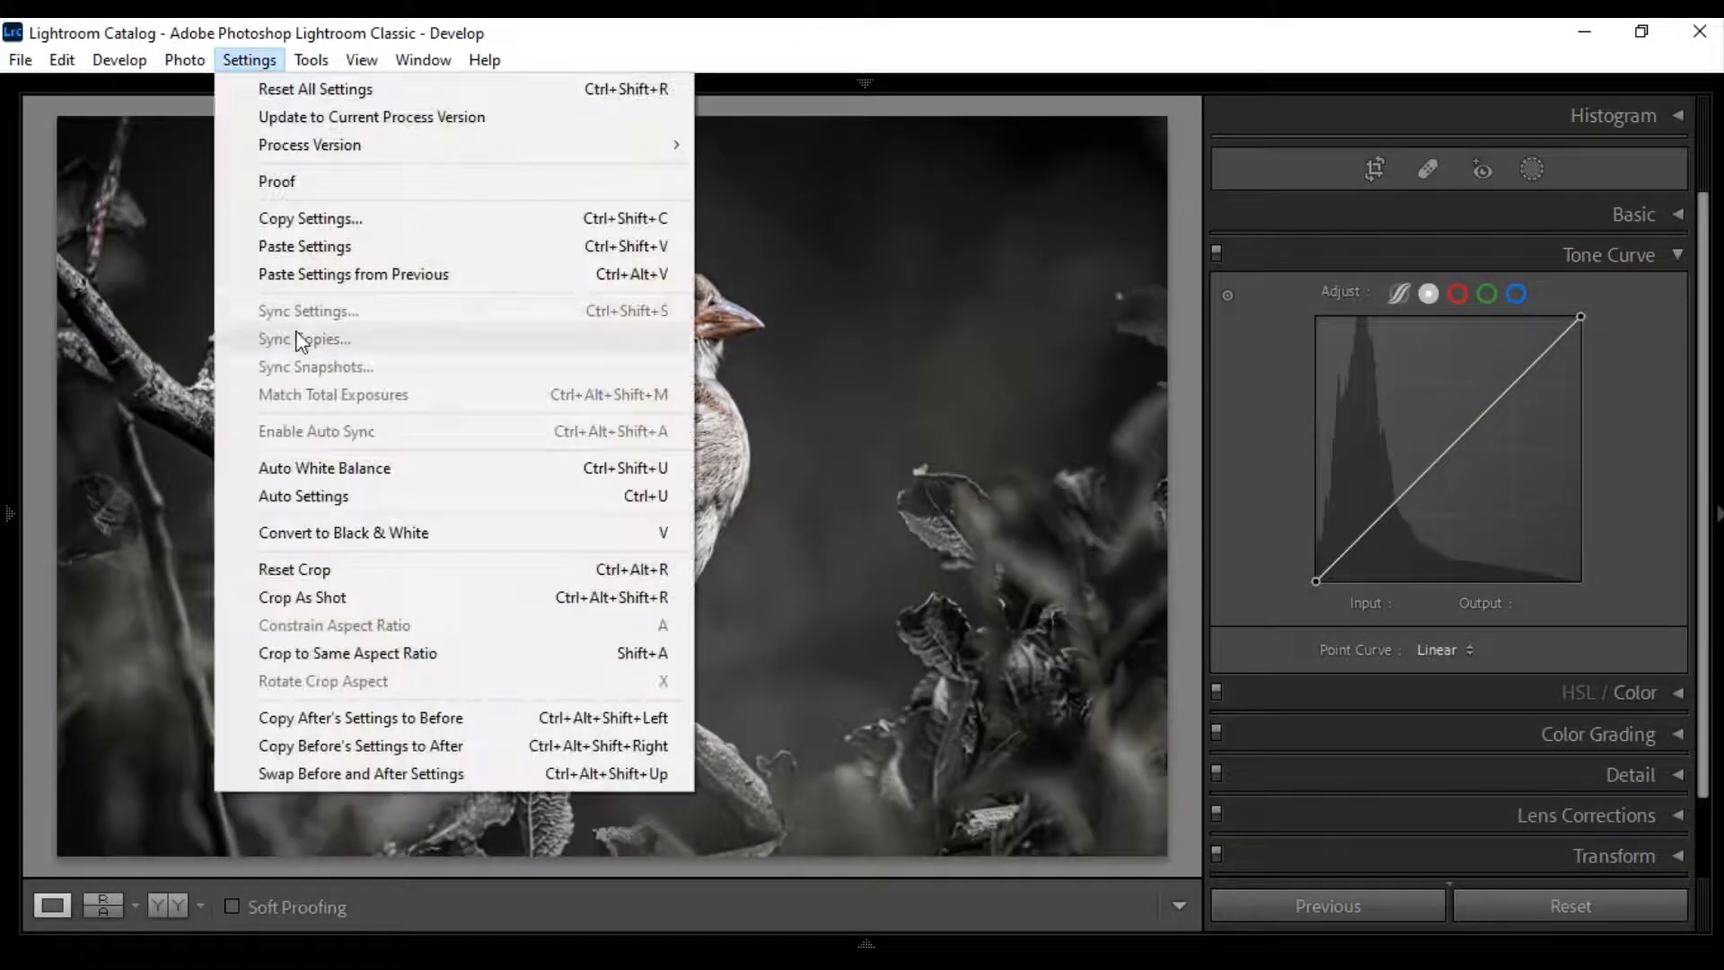
left_click(320, 254)
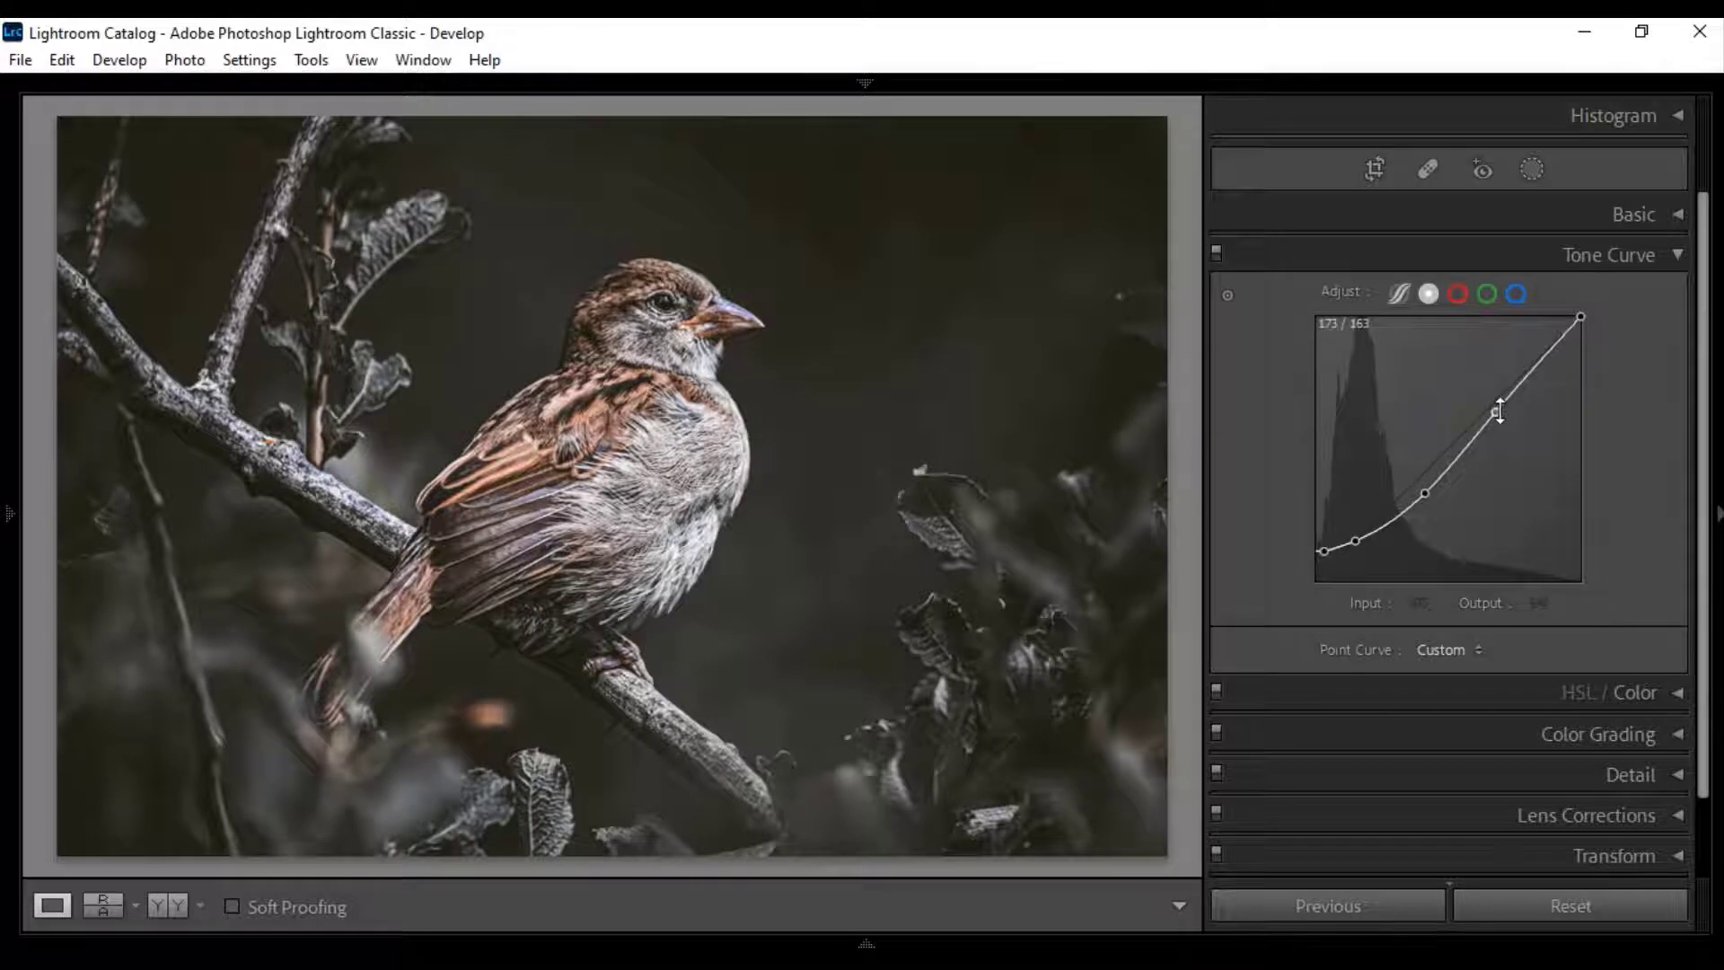
left_click(1457, 294)
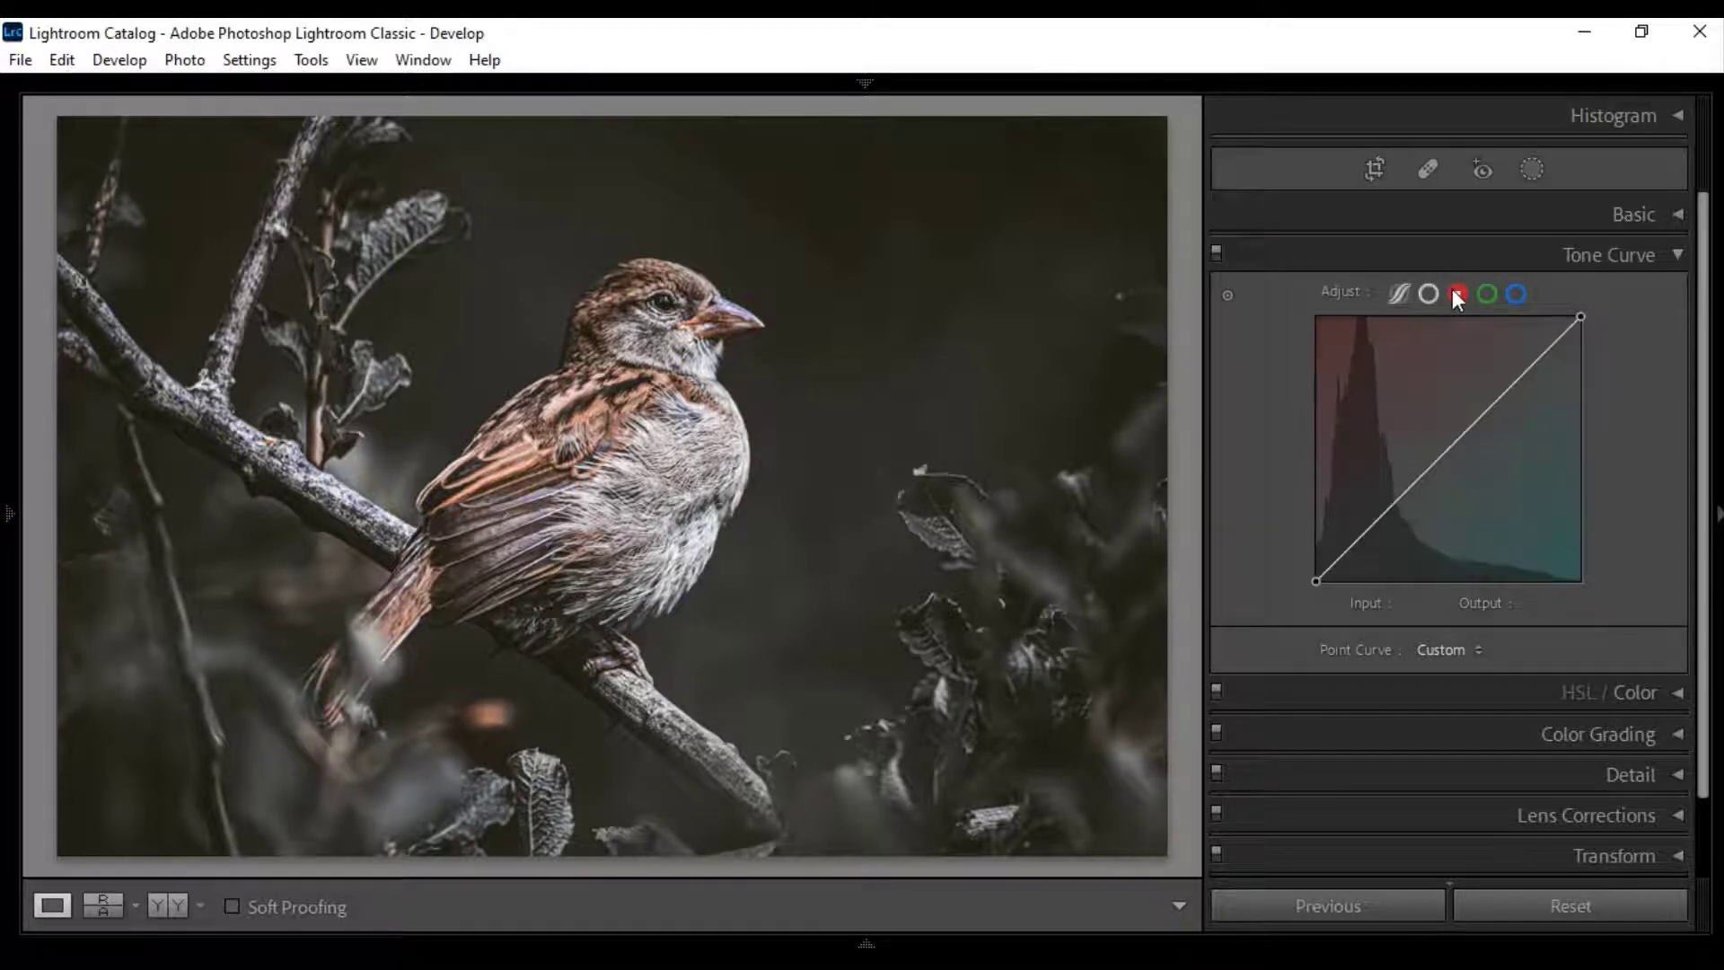
left_click(1514, 294)
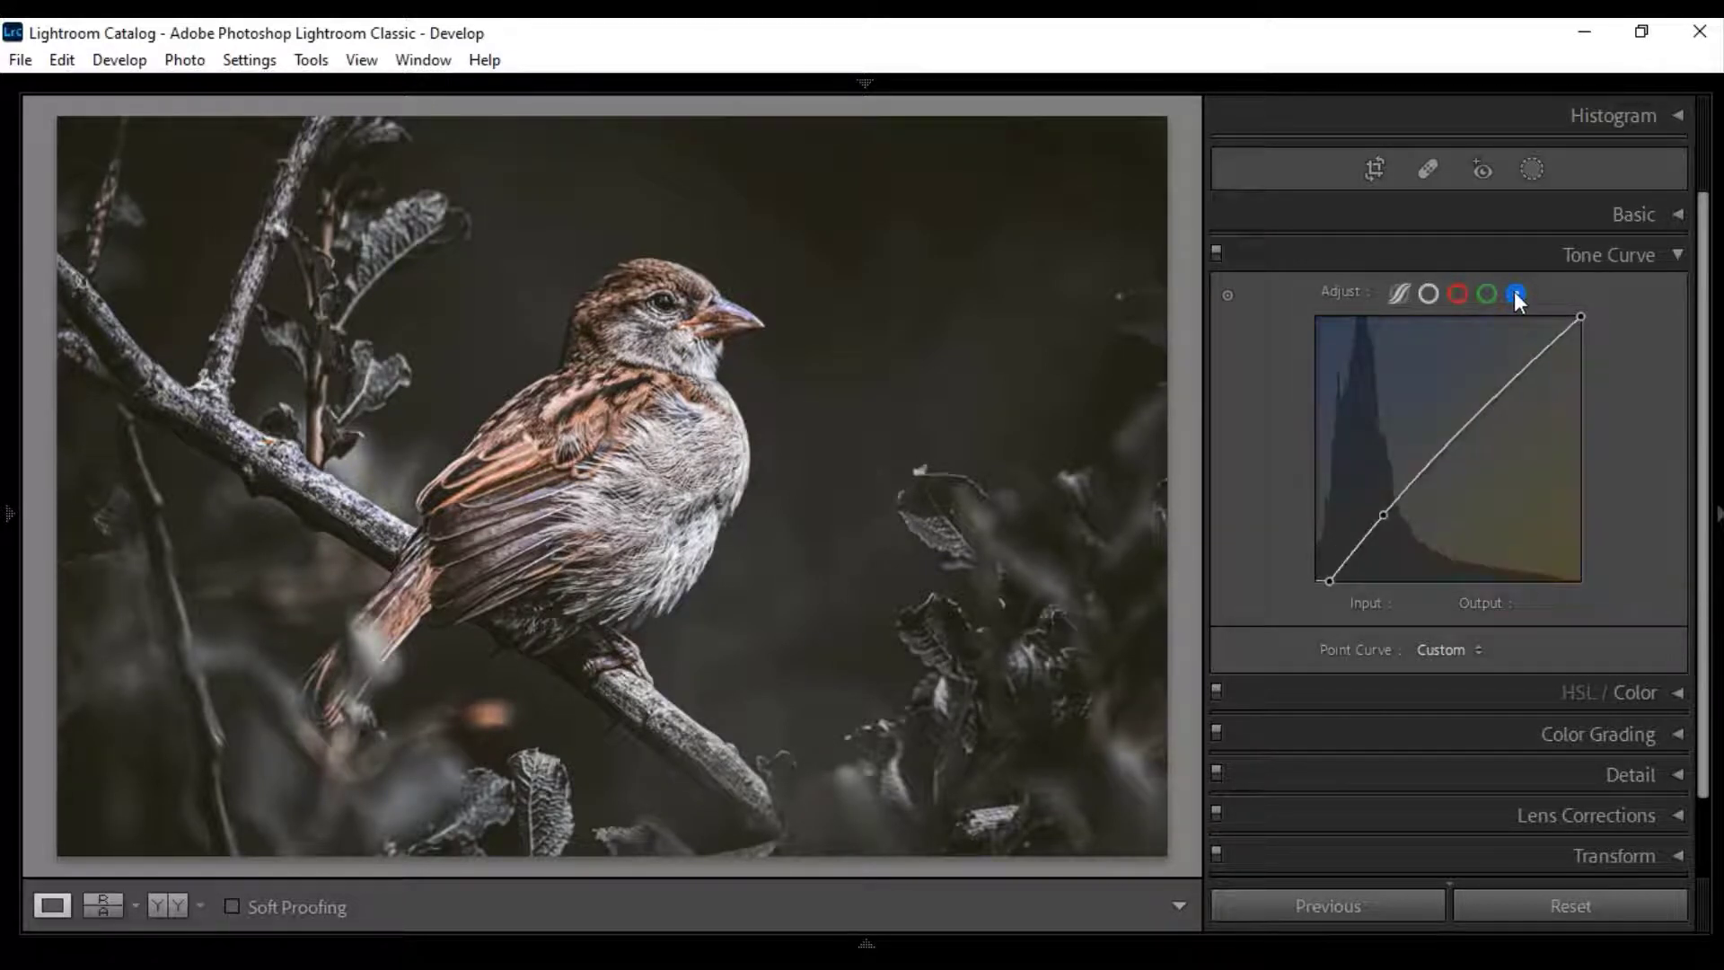
- Examine the lower points of the blue channel tone curve and close the tone curve settings
left_click(1383, 515)
left_click_drag(1316, 581, 1331, 580)
left_click(1676, 261)
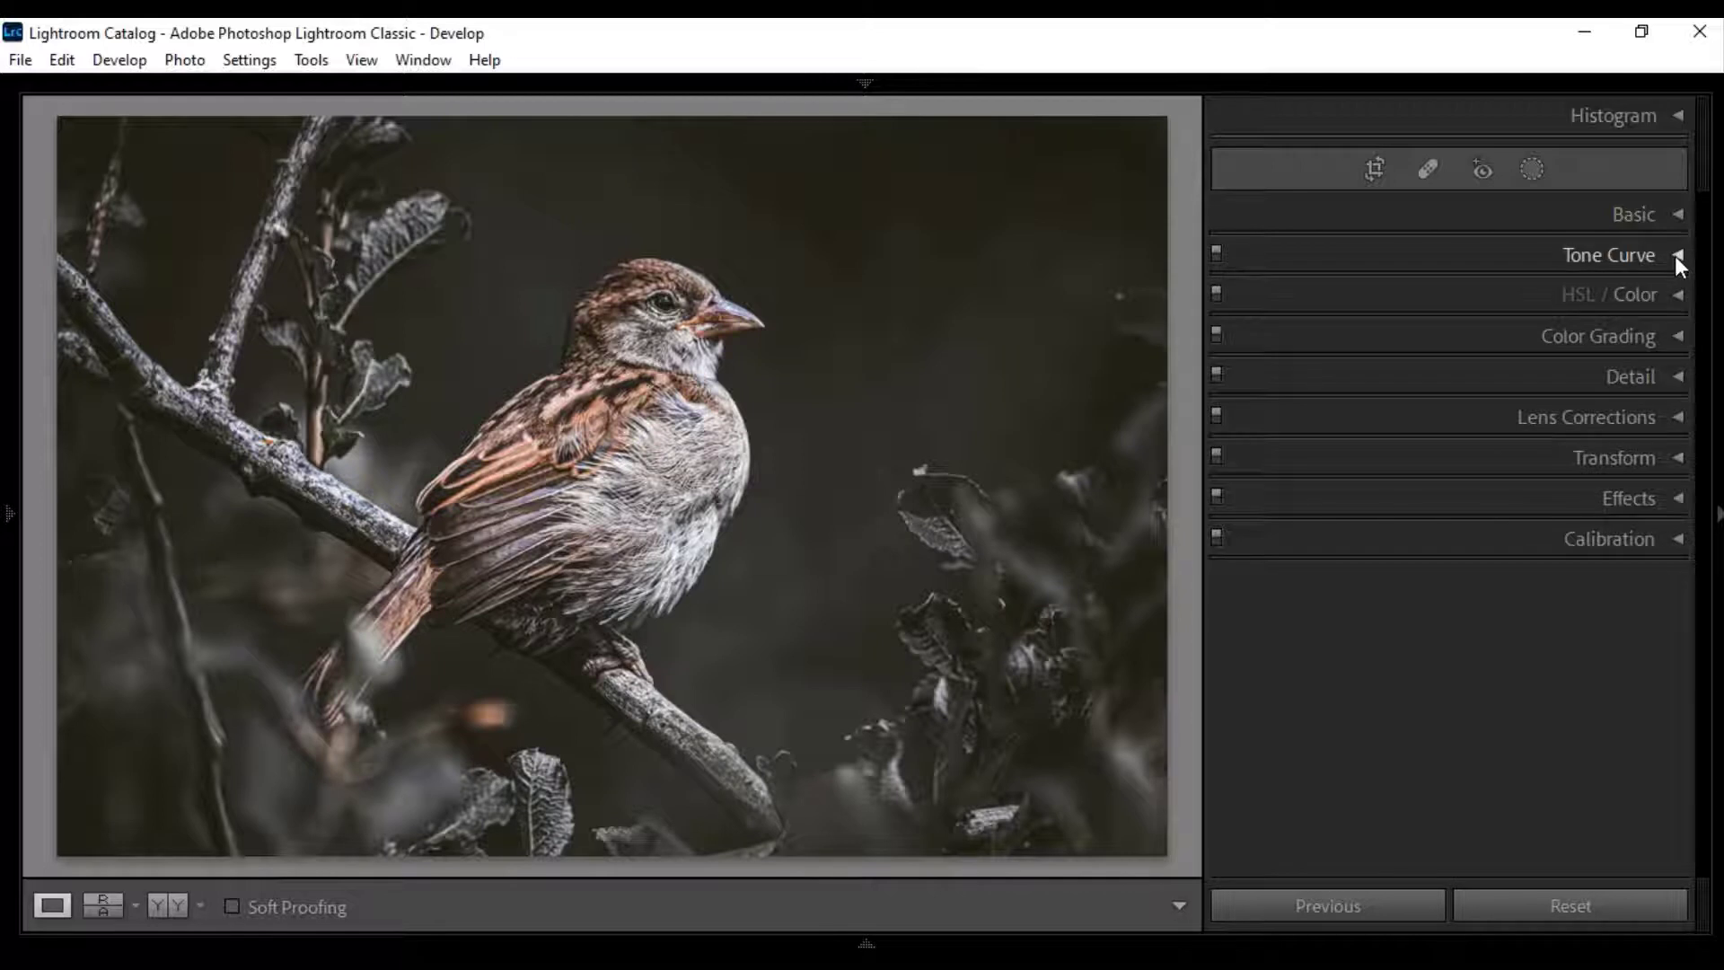
- Tint the shadows in Color Grading with Hue 196 and Saturation 14
left_click(1677, 337)
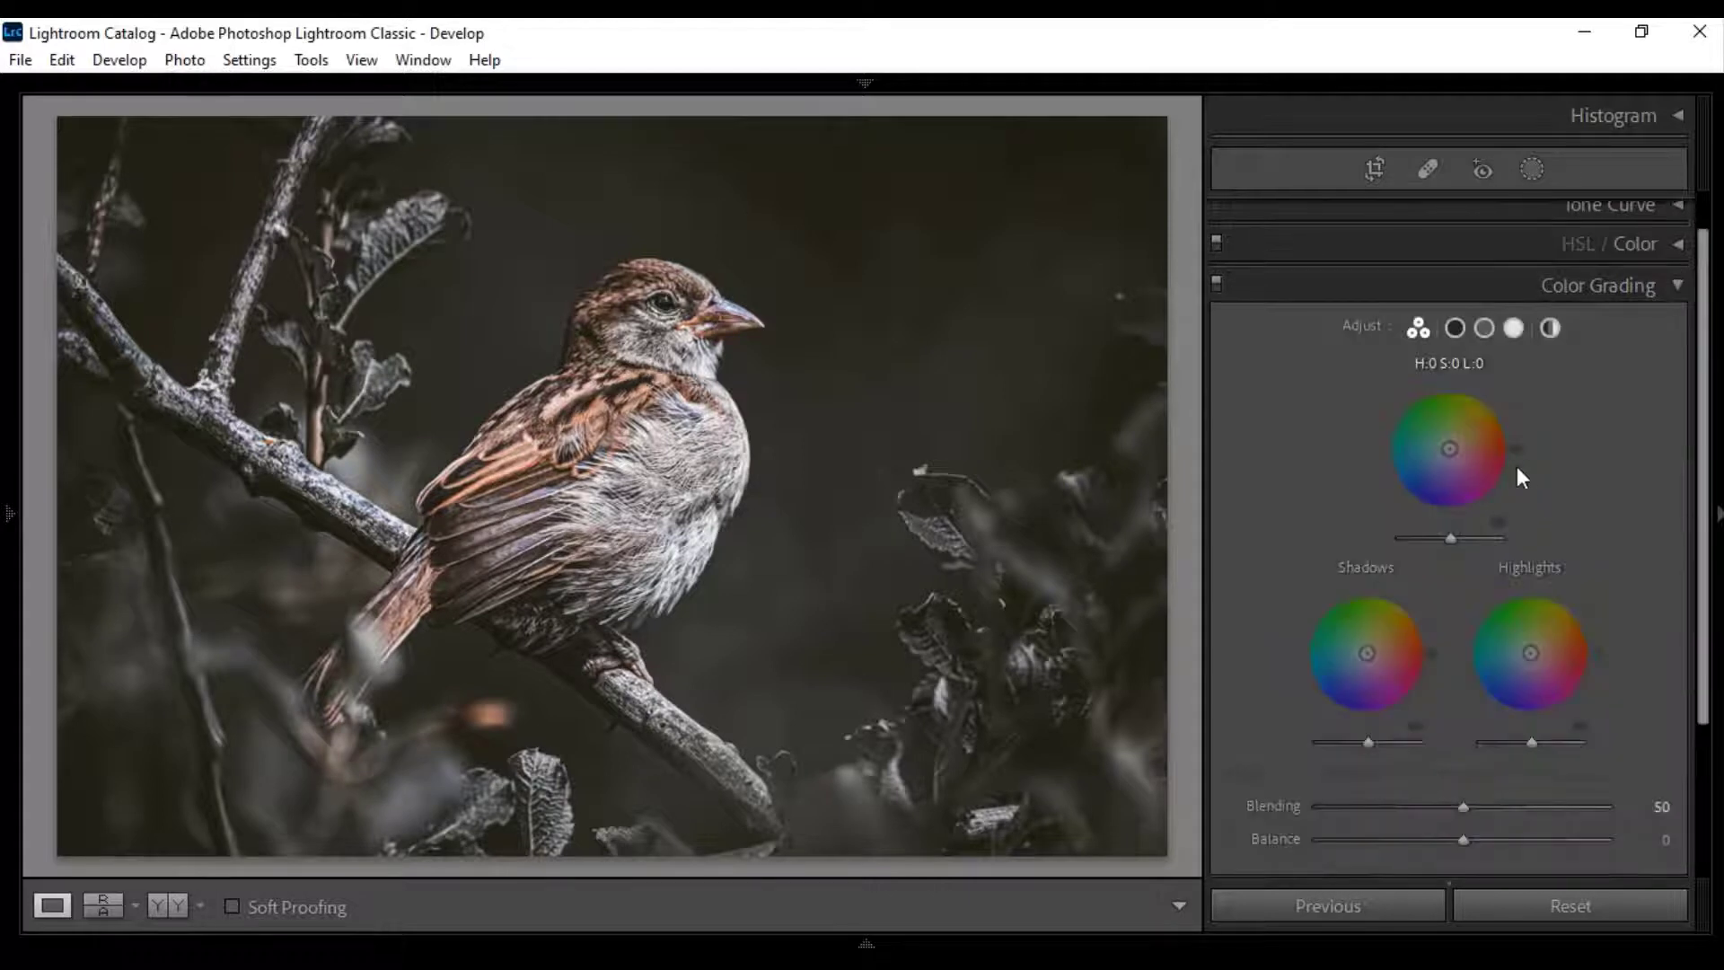
left_click(1453, 327)
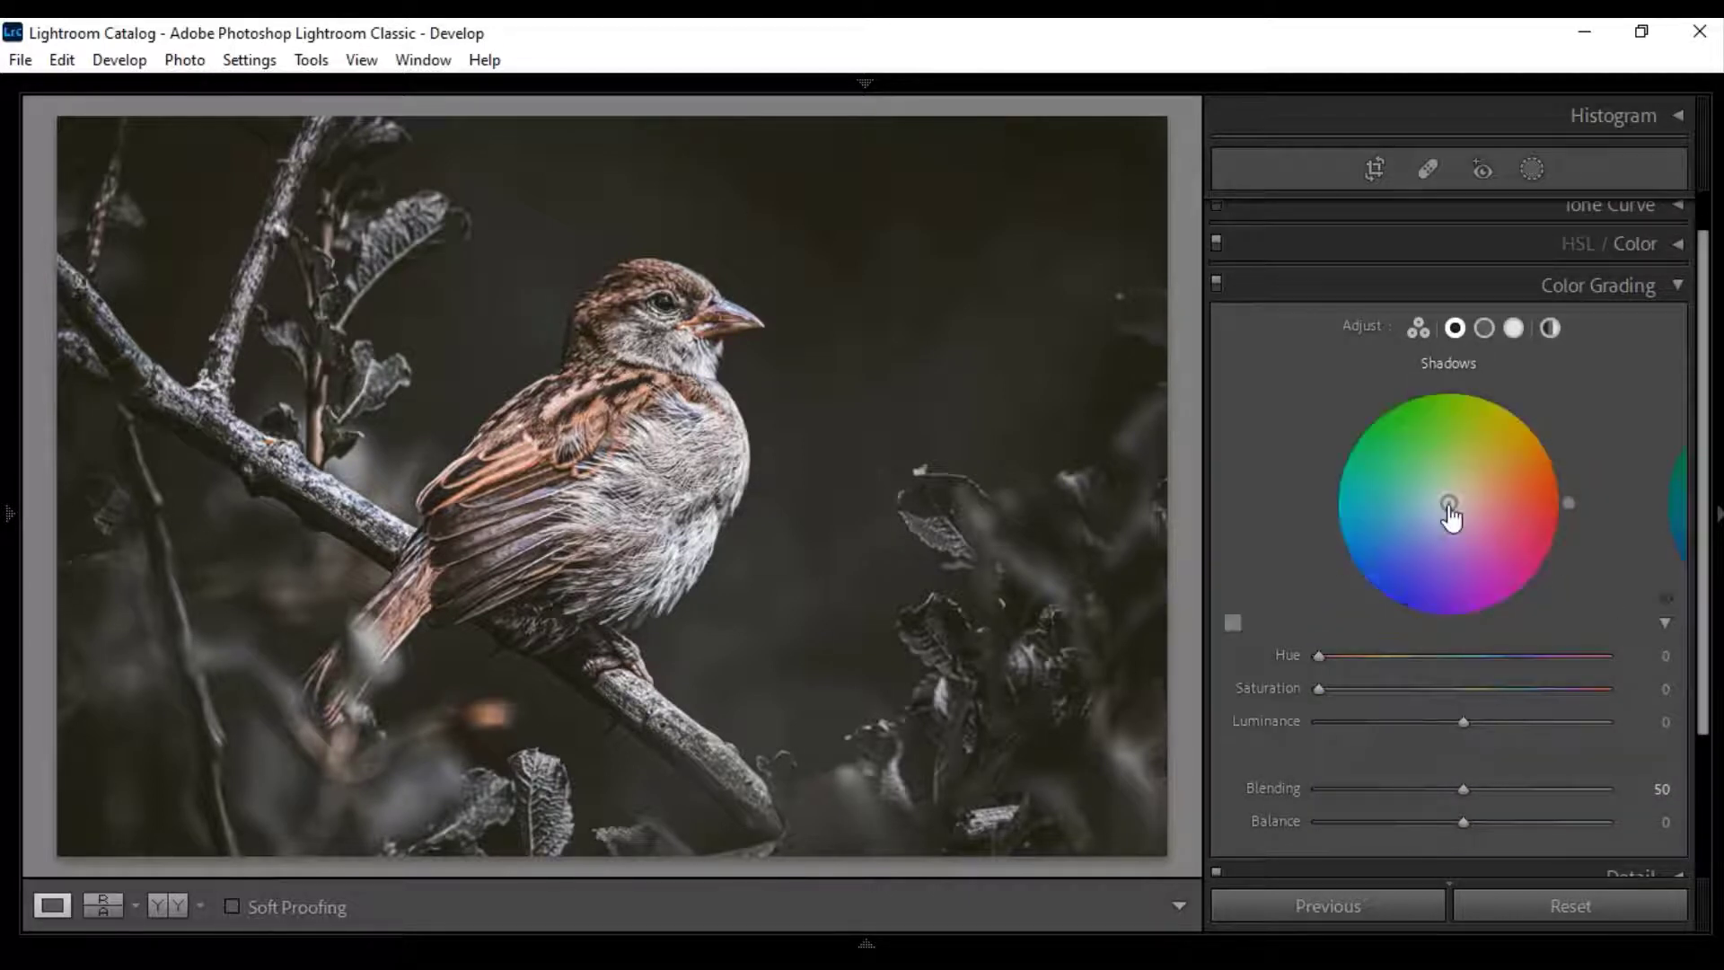
mouse_move(1431, 481)
left_mouse_down()
mouse_move(1458, 466)
mouse_move(1408, 458)
mouse_move(1384, 508)
mouse_move(1396, 530)
mouse_move(1397, 512)
mouse_move(1401, 527)
mouse_move(1433, 509)
left_mouse_up()
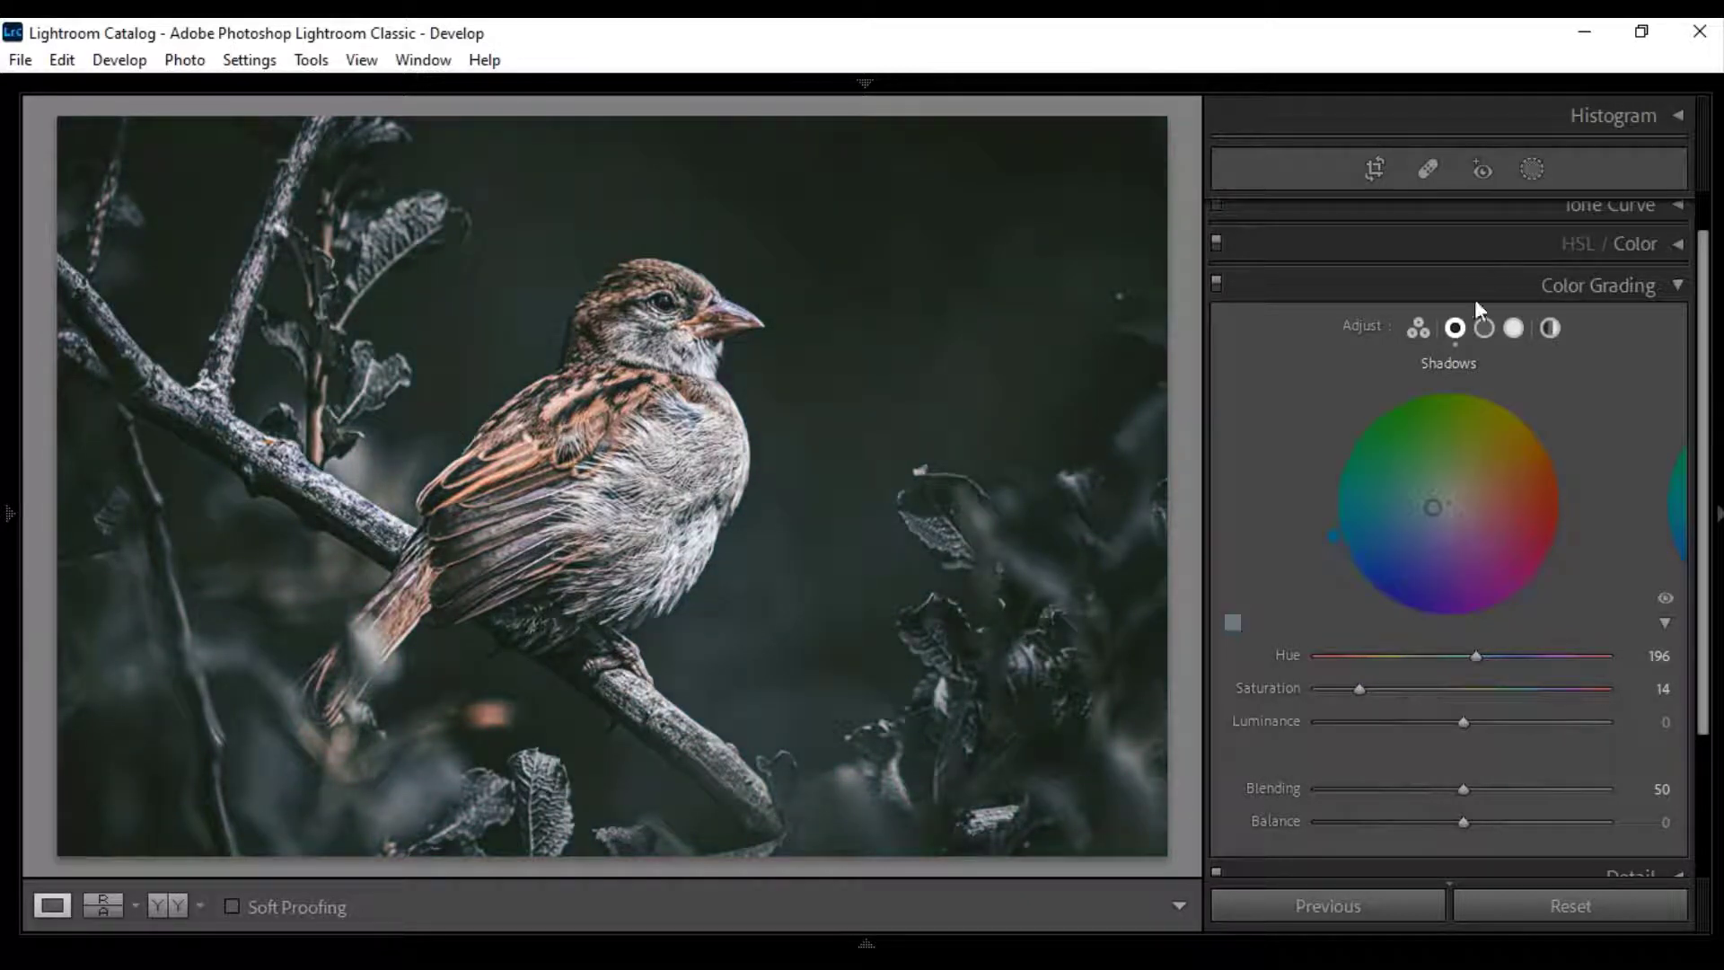
- Tint the highlights in Color Grading with Hue 125 and Saturation 7
left_click(1483, 329)
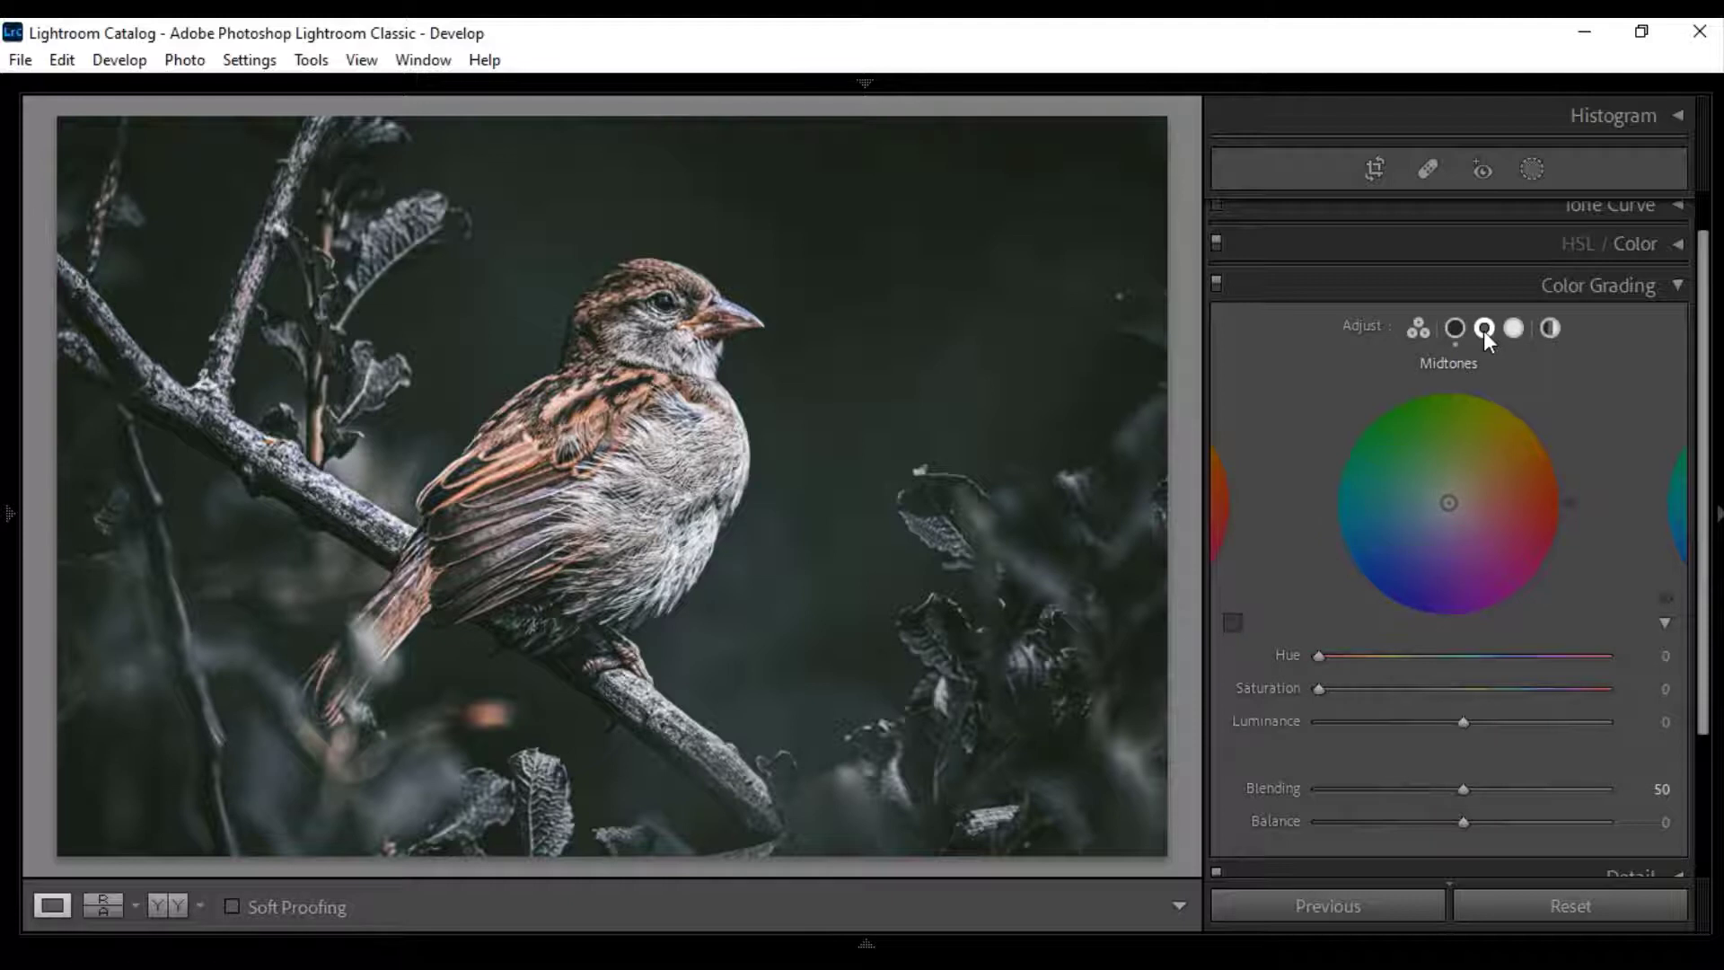
left_click(1513, 329)
mouse_move(1448, 503)
left_mouse_down()
mouse_move(1412, 485)
mouse_move(1448, 463)
mouse_move(1434, 485)
left_mouse_up()
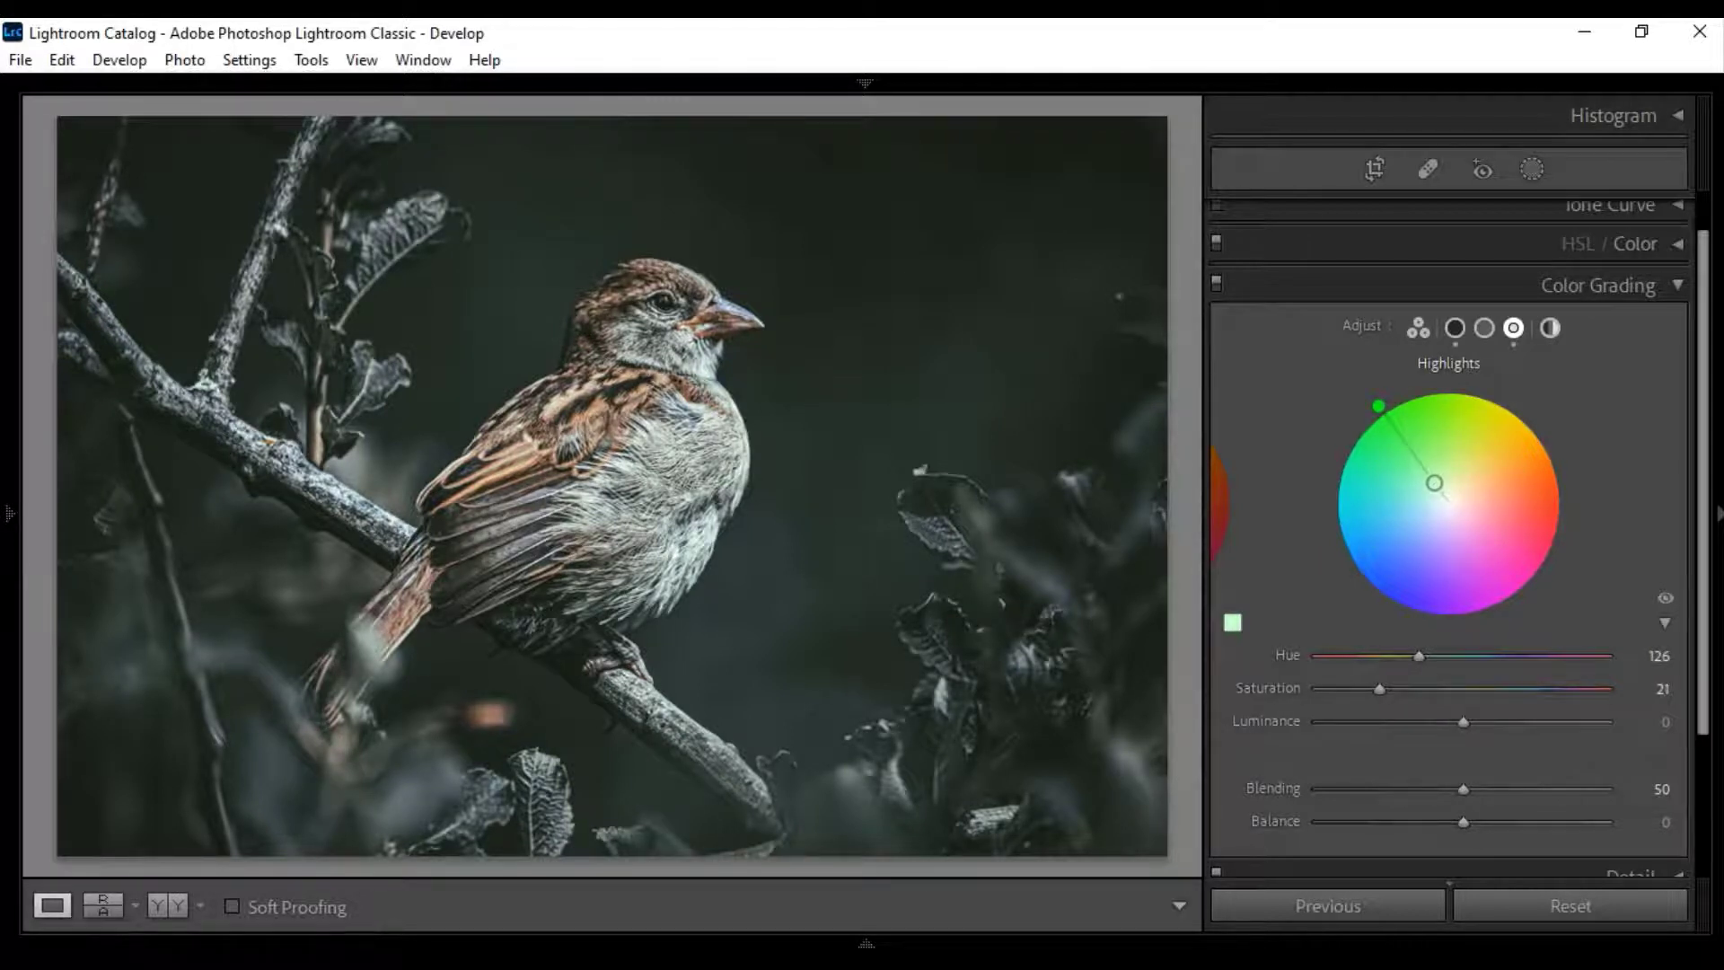
mouse_move(1434, 485)
left_mouse_down()
mouse_move(1402, 482)
mouse_move(1443, 496)
left_mouse_up()
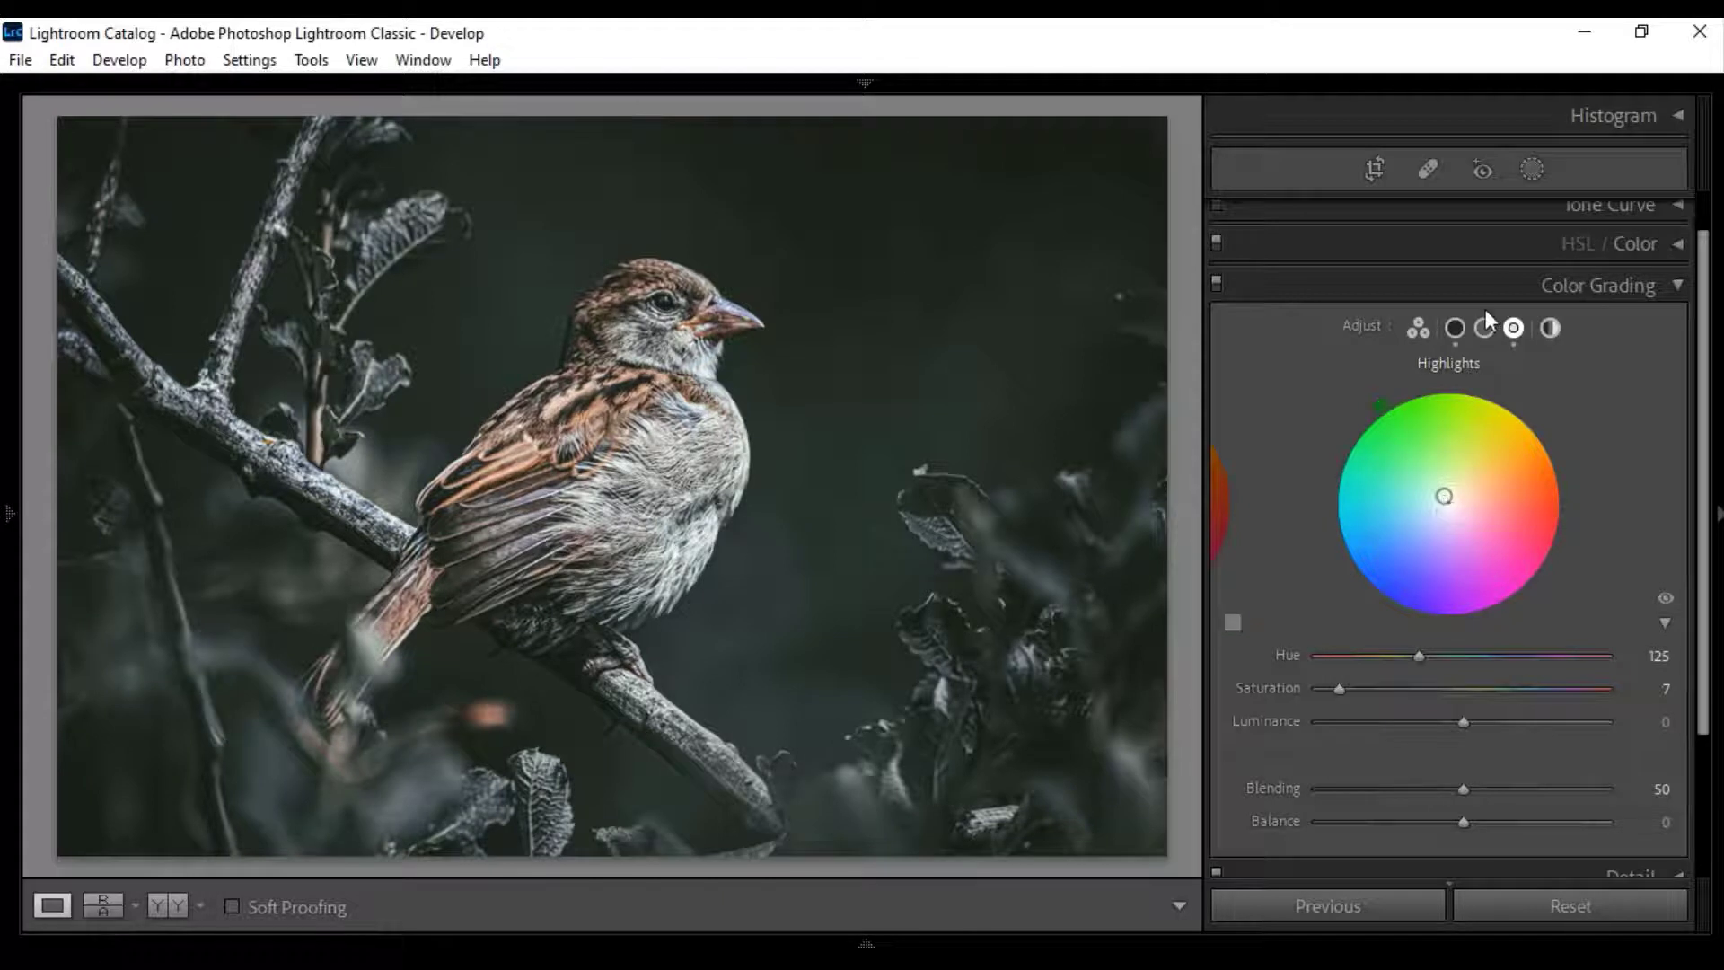
- Set the color grading Blending to 100 and Balance to +41, and close the color grading settings
left_click(1550, 328)
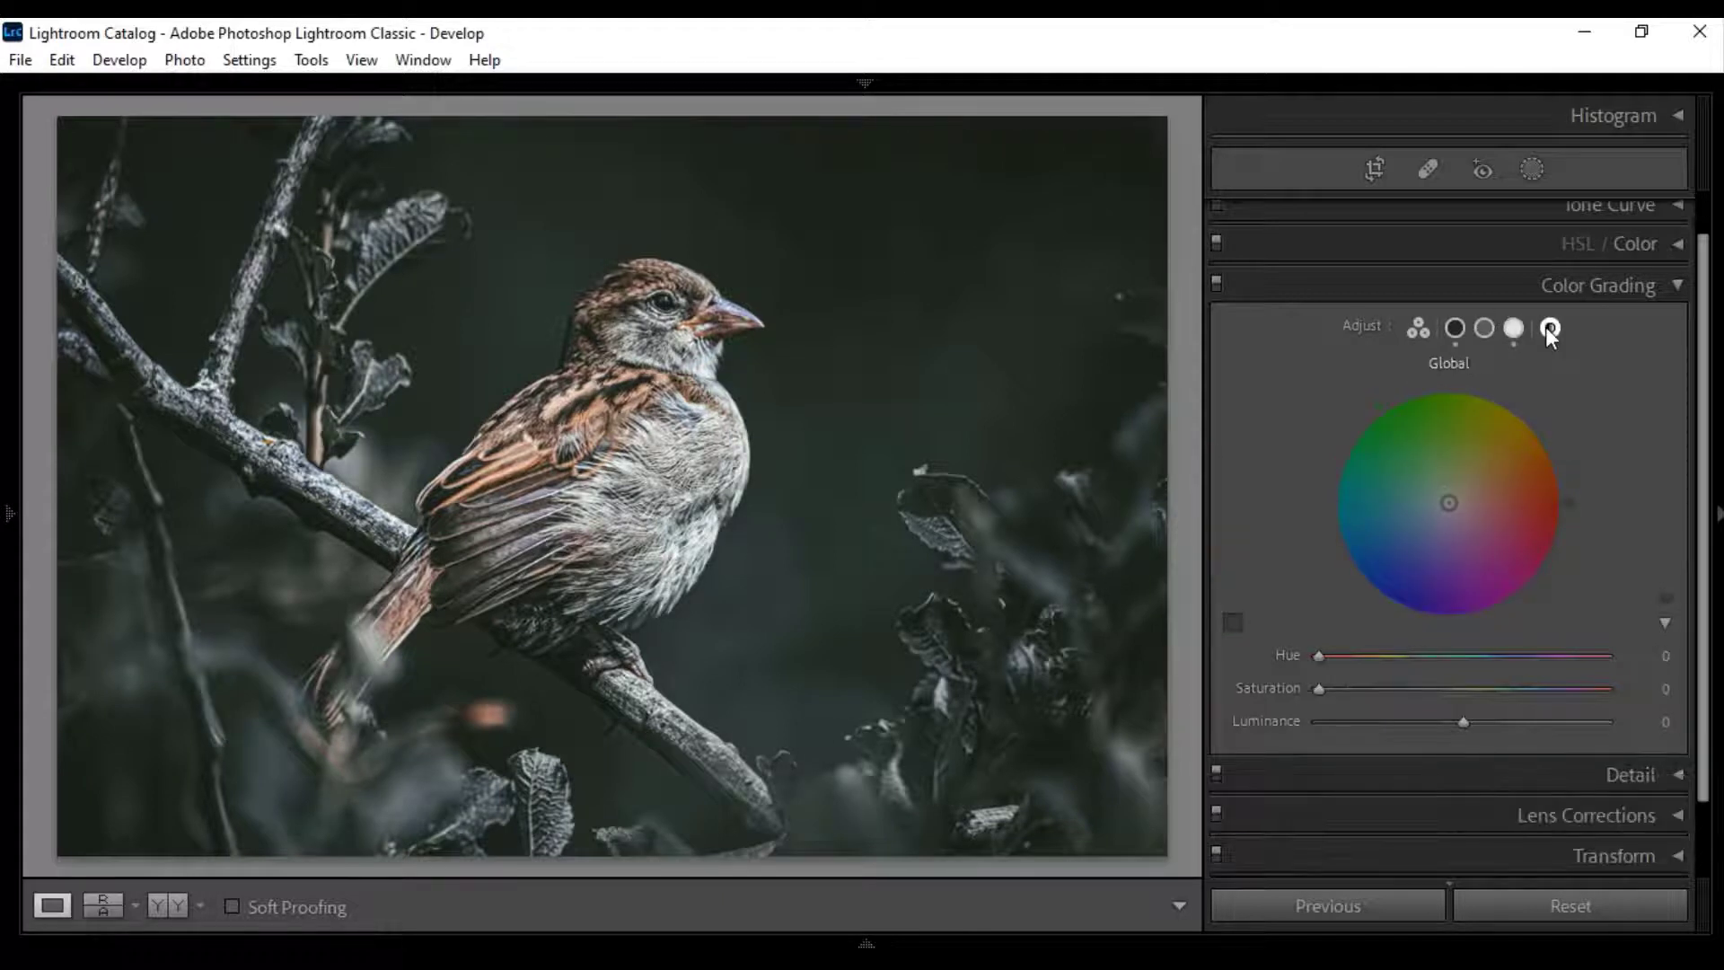
left_click(1416, 329)
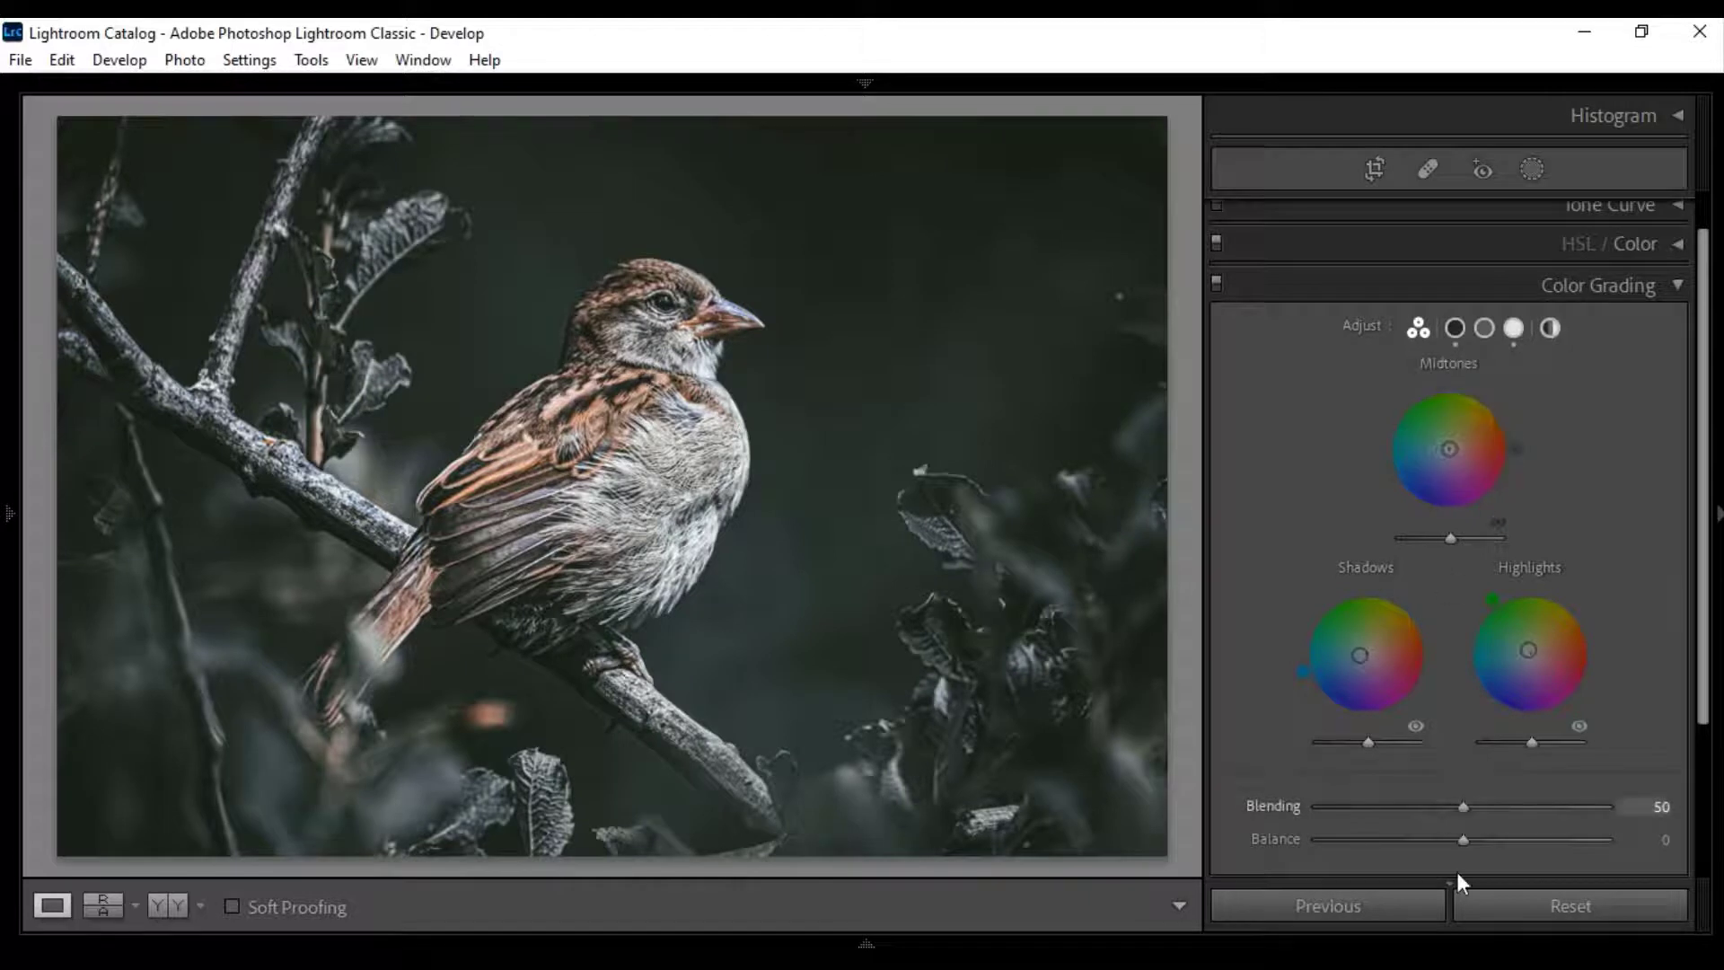
left_click_drag(1464, 807, 1559, 807)
left_click_drag(1463, 835, 1521, 835)
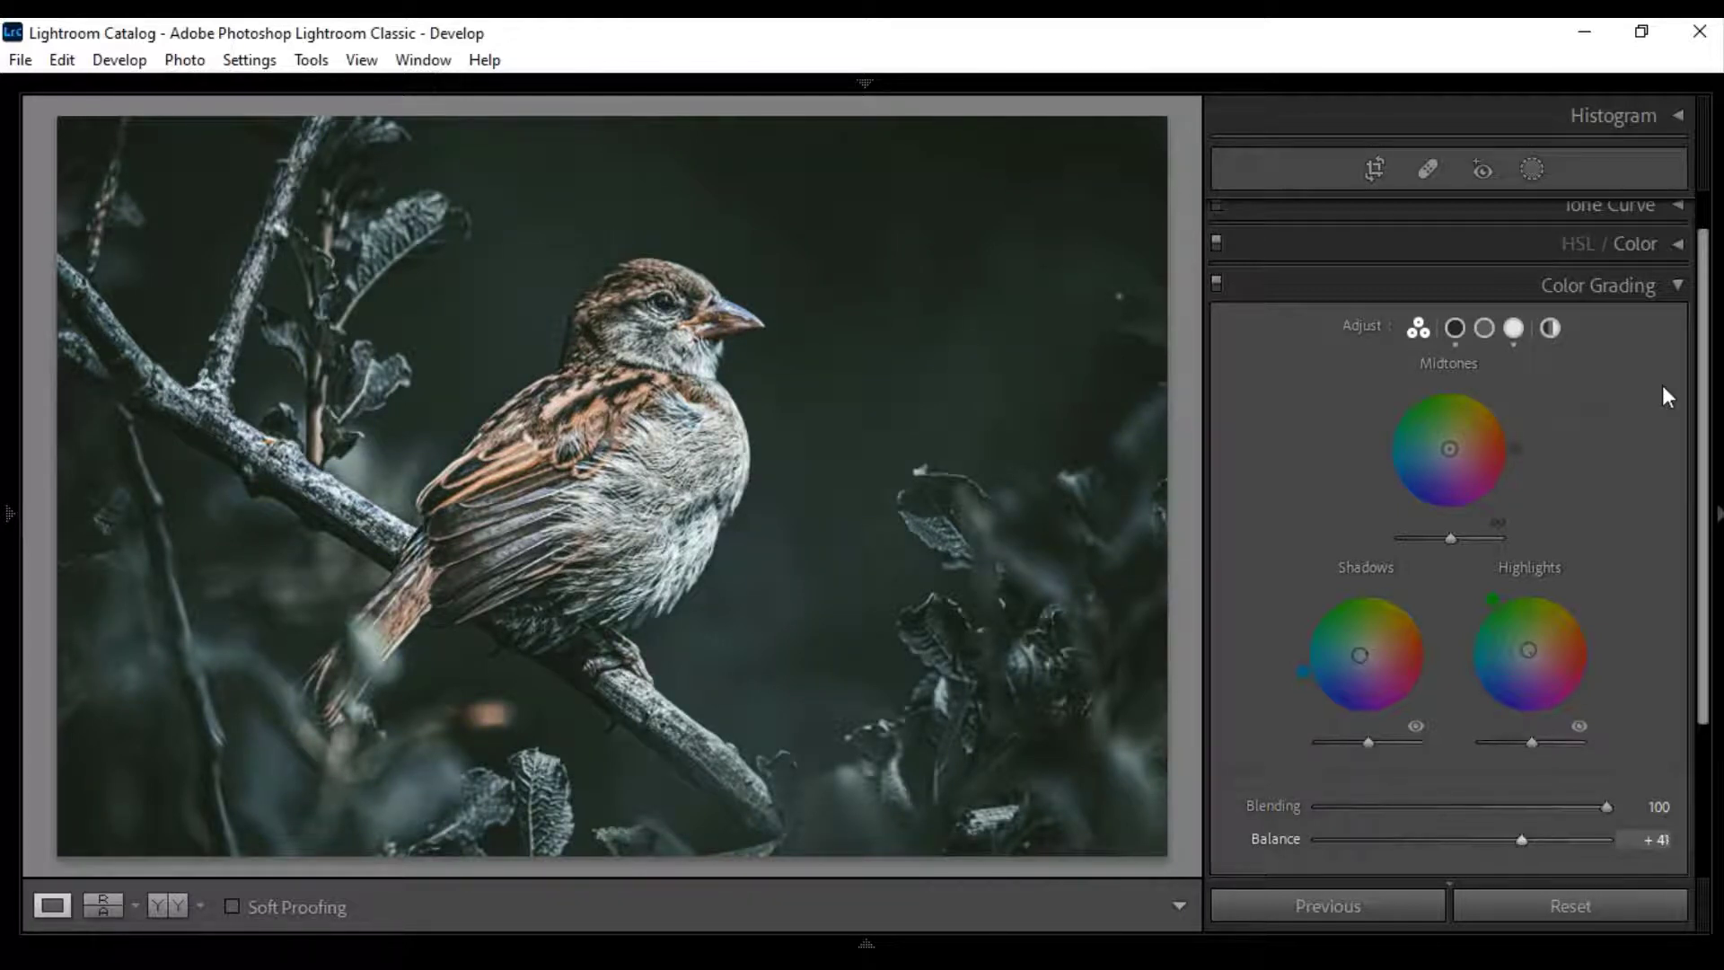
left_click(1677, 284)
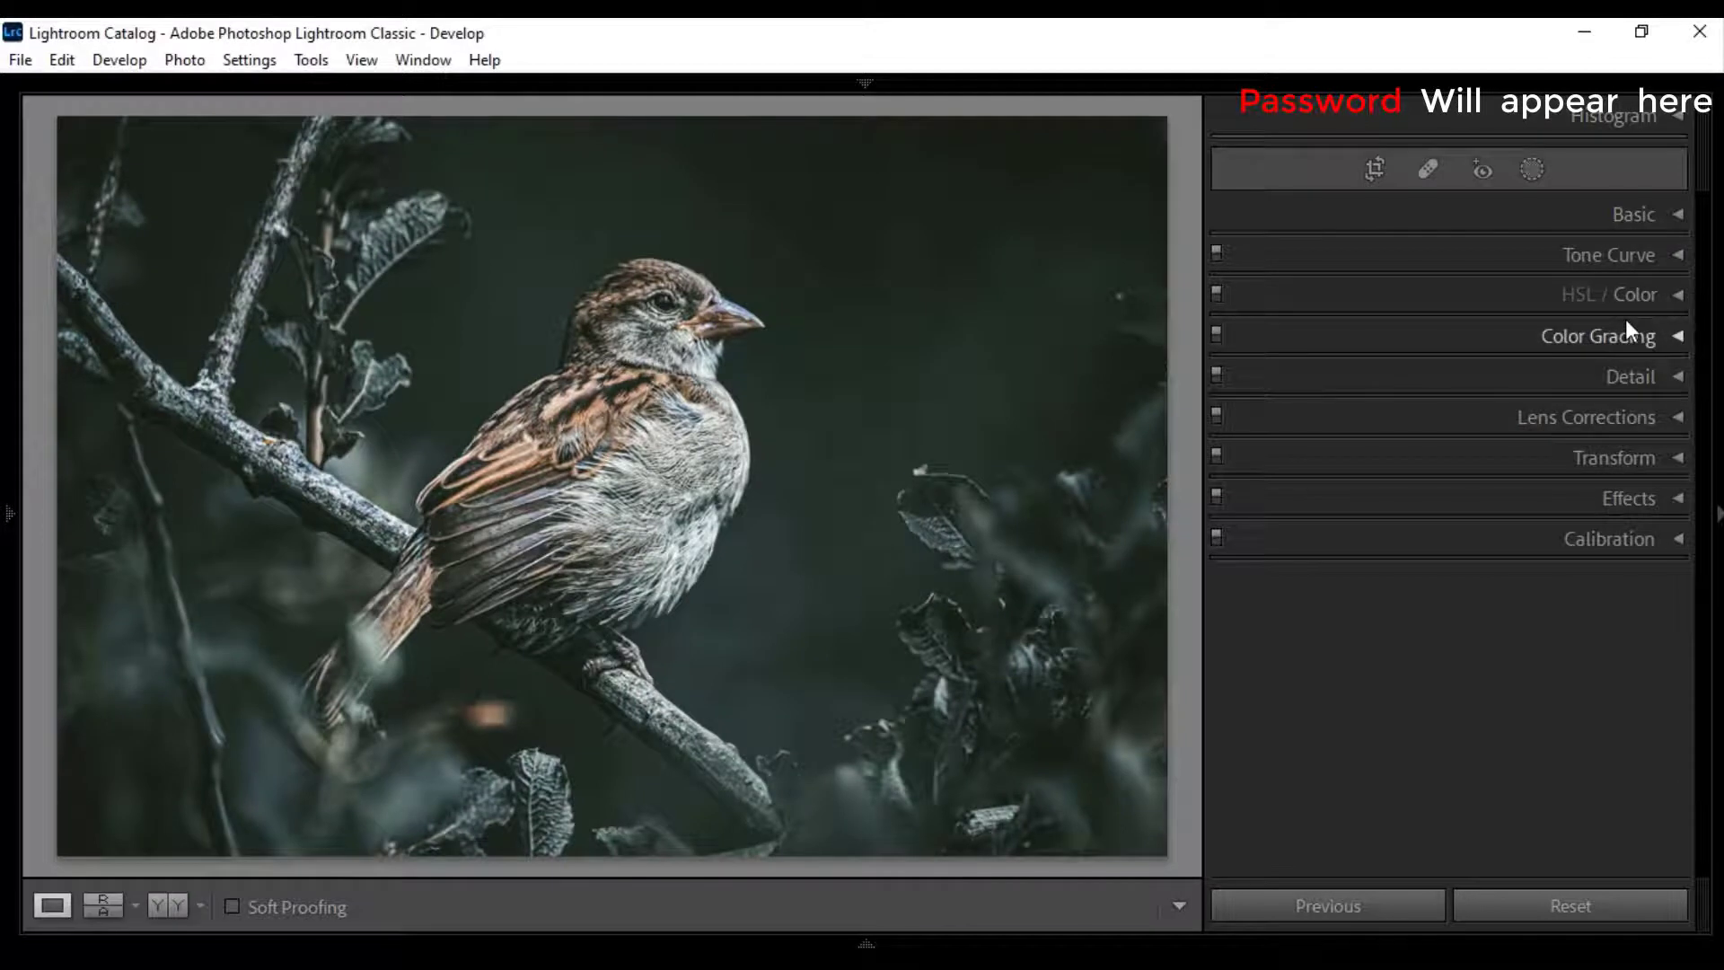
- Set the sharpening Amount to 21, luminance noise reduction to 20 and color noise reduction to 25
left_click(1678, 379)
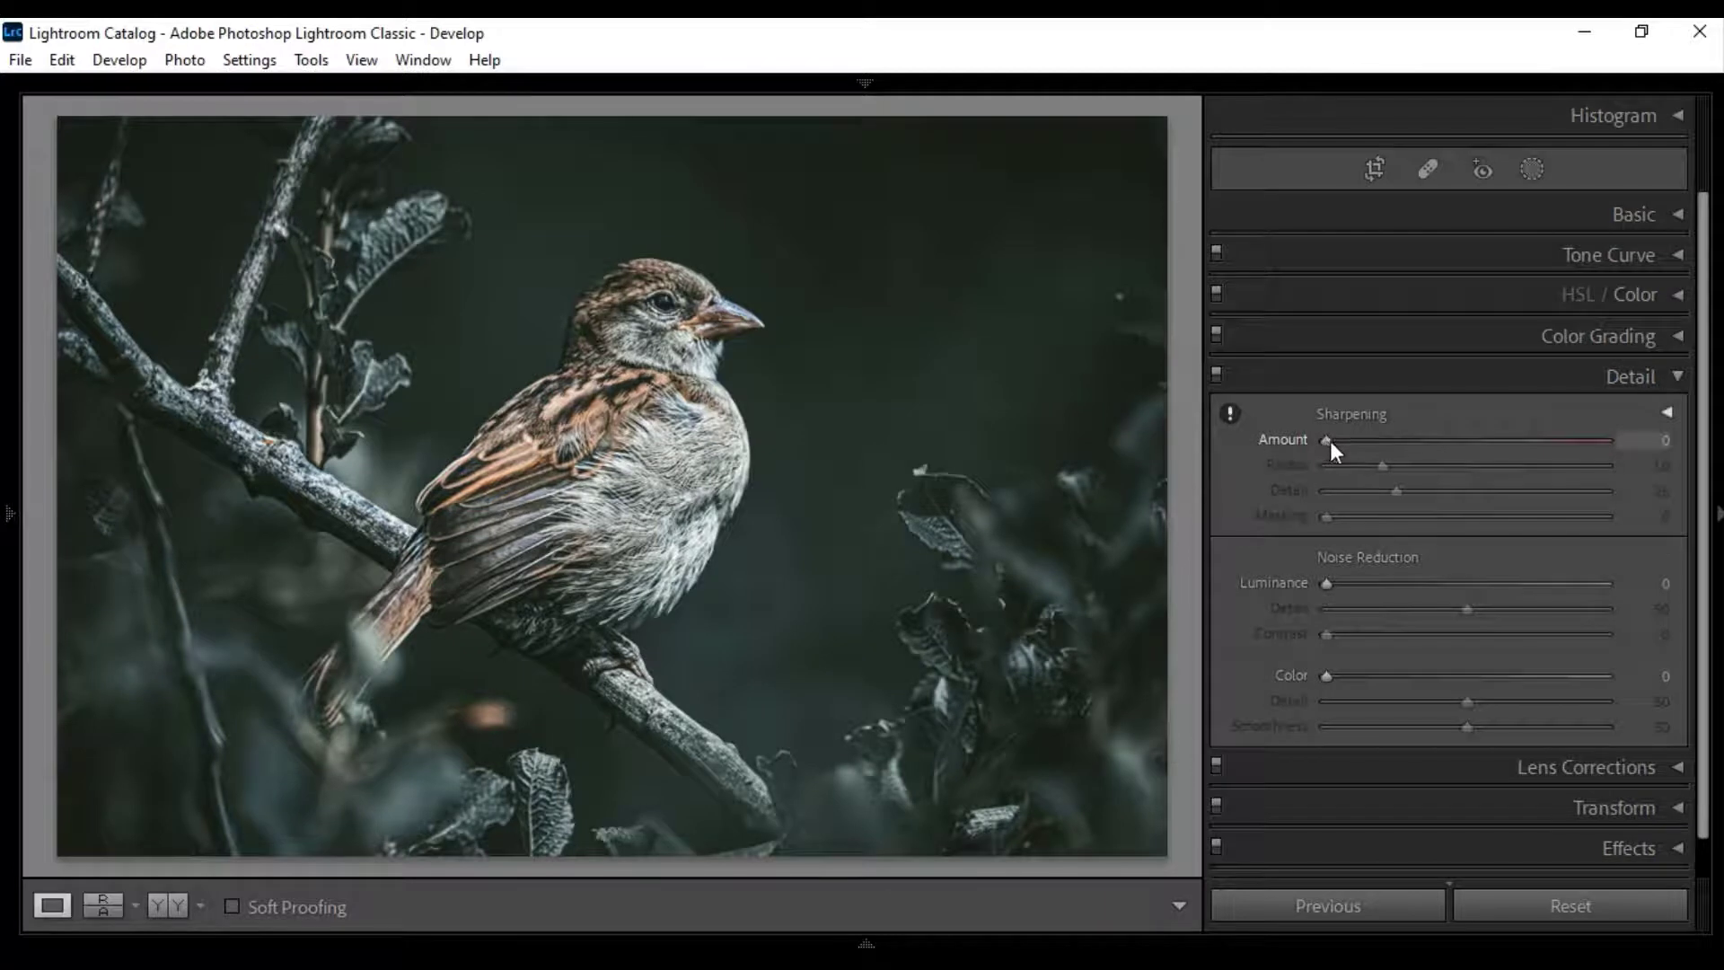
left_click_drag(1329, 440, 1365, 439)
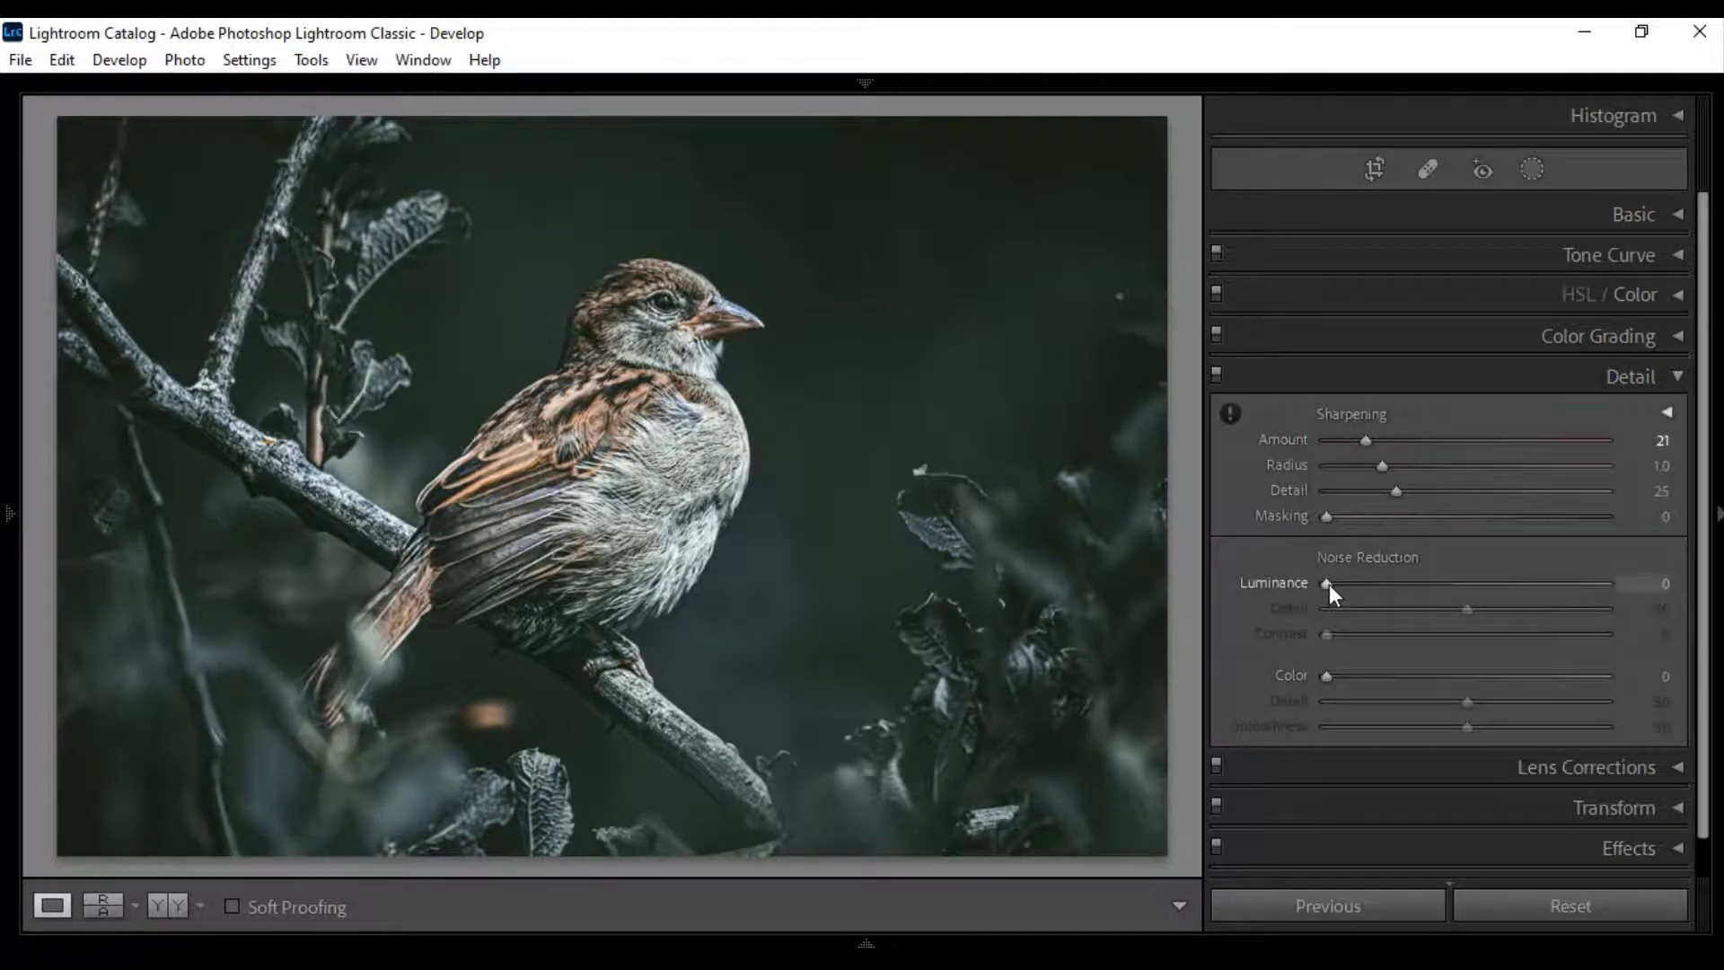
left_click_drag(1329, 583, 1387, 585)
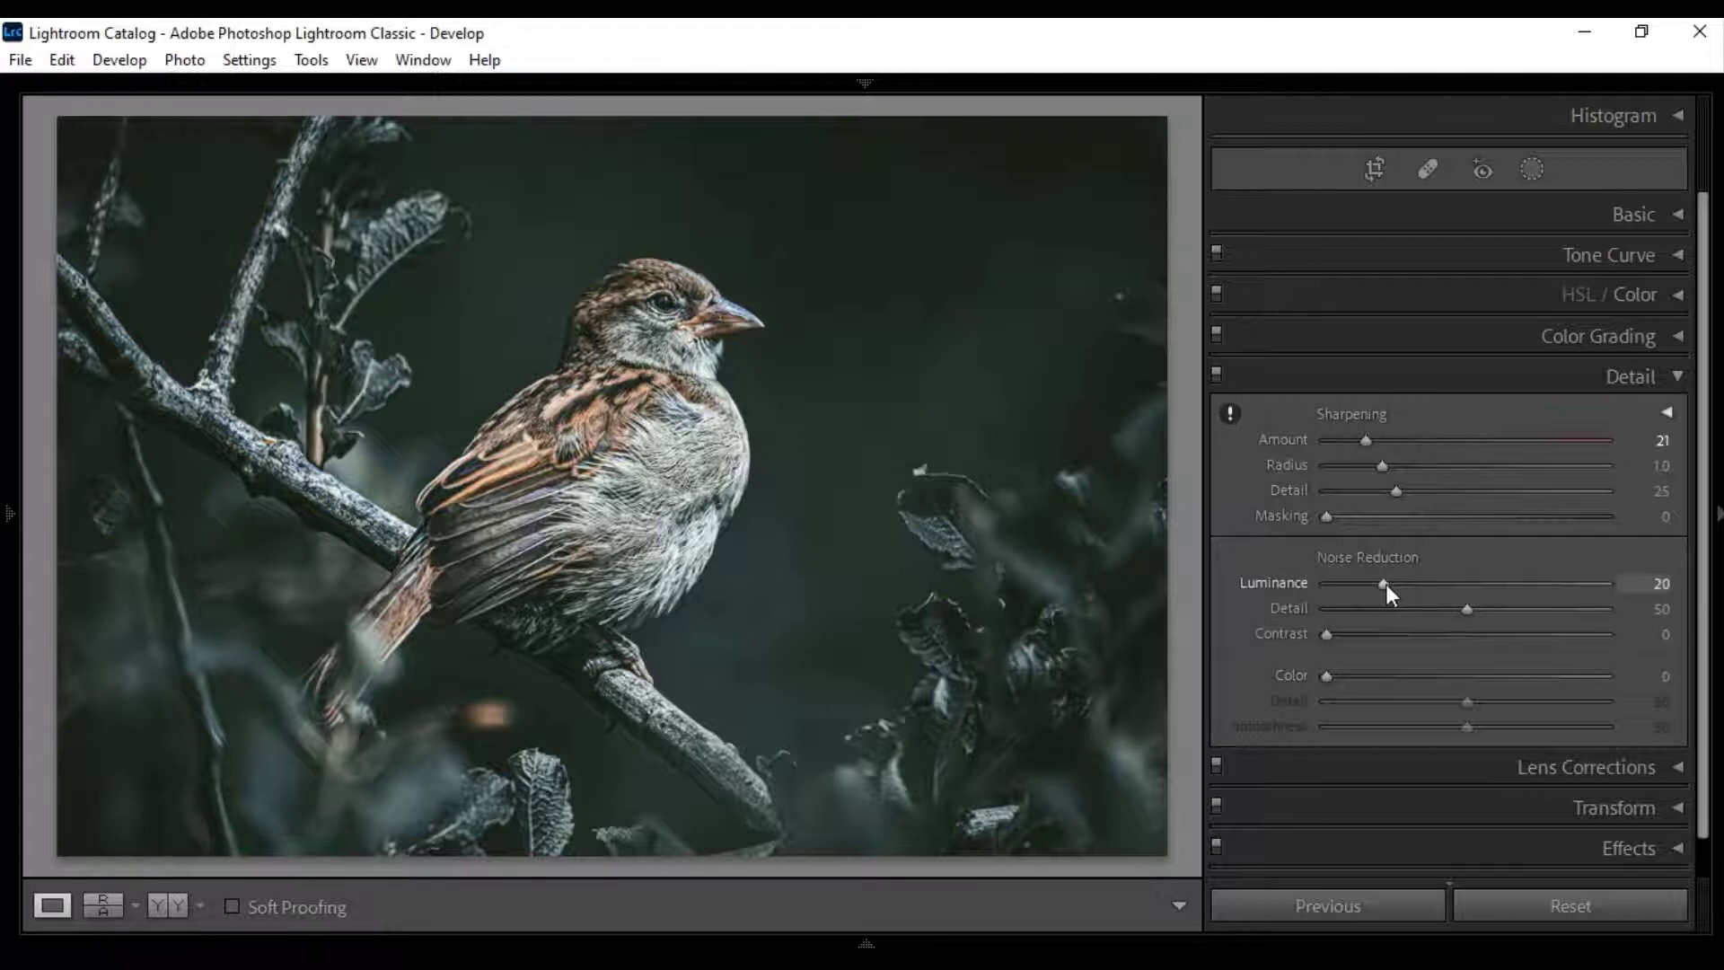
left_click_drag(1324, 675, 1394, 677)
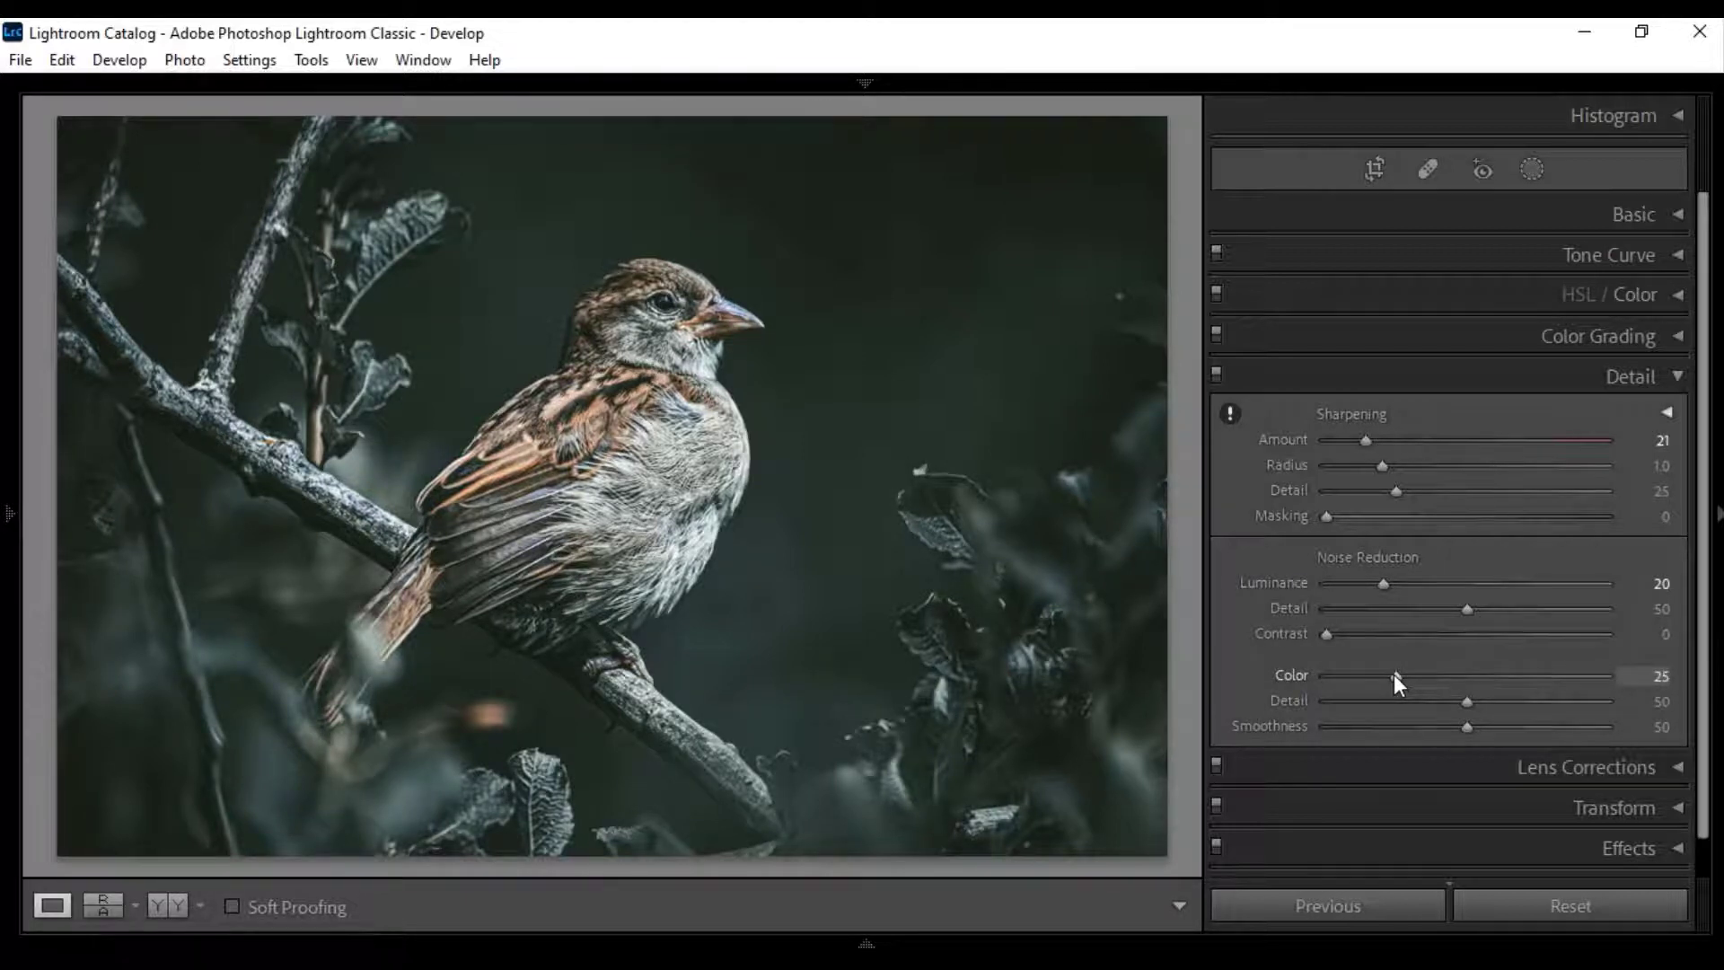
left_click(1678, 377)
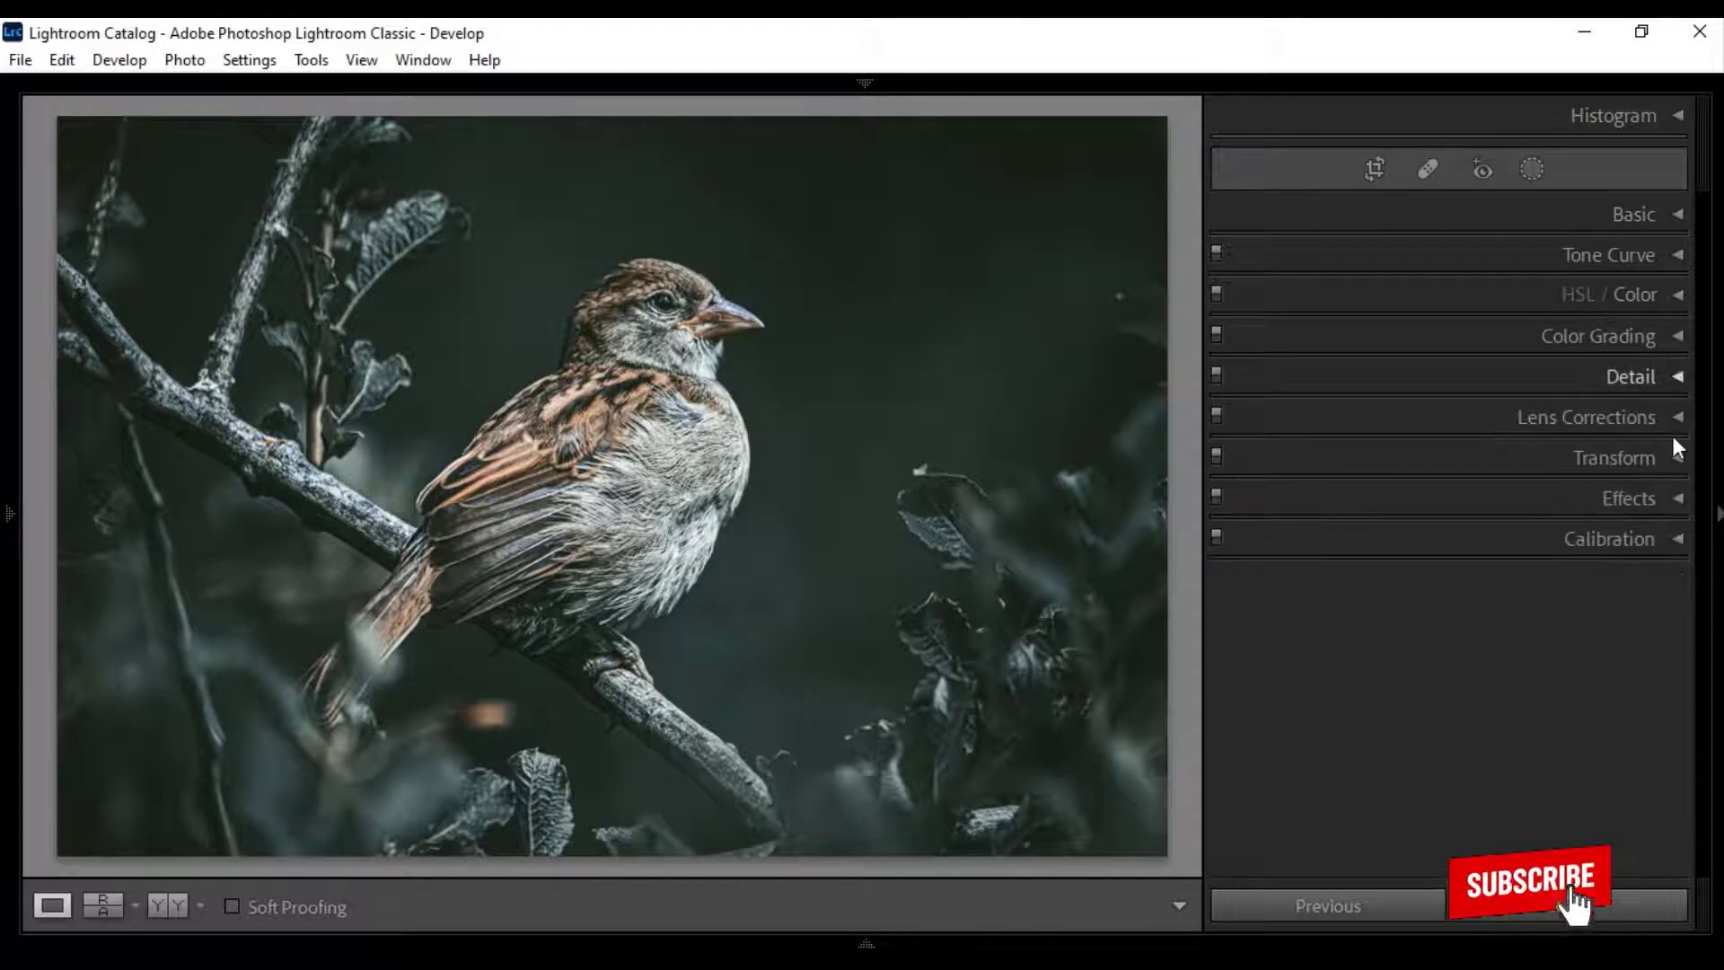
- Add a post-crop vignette with Amount -35, Midpoint 10 and Feather 82
left_click(1678, 497)
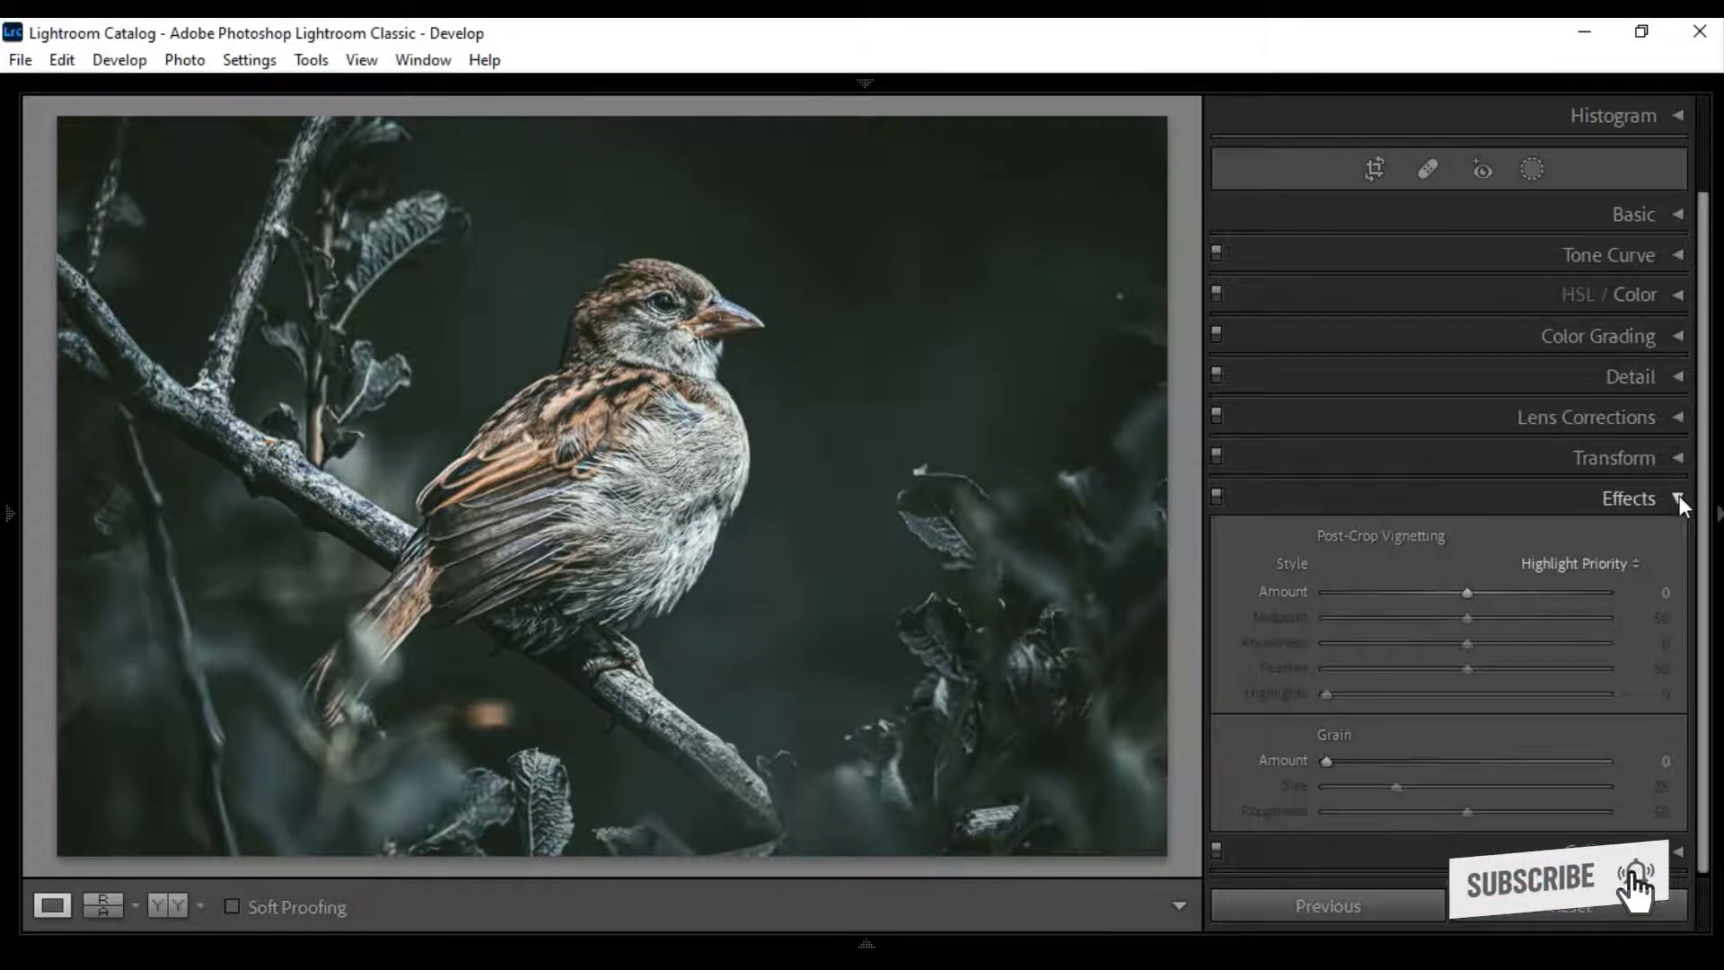
left_click_drag(1459, 592, 1413, 595)
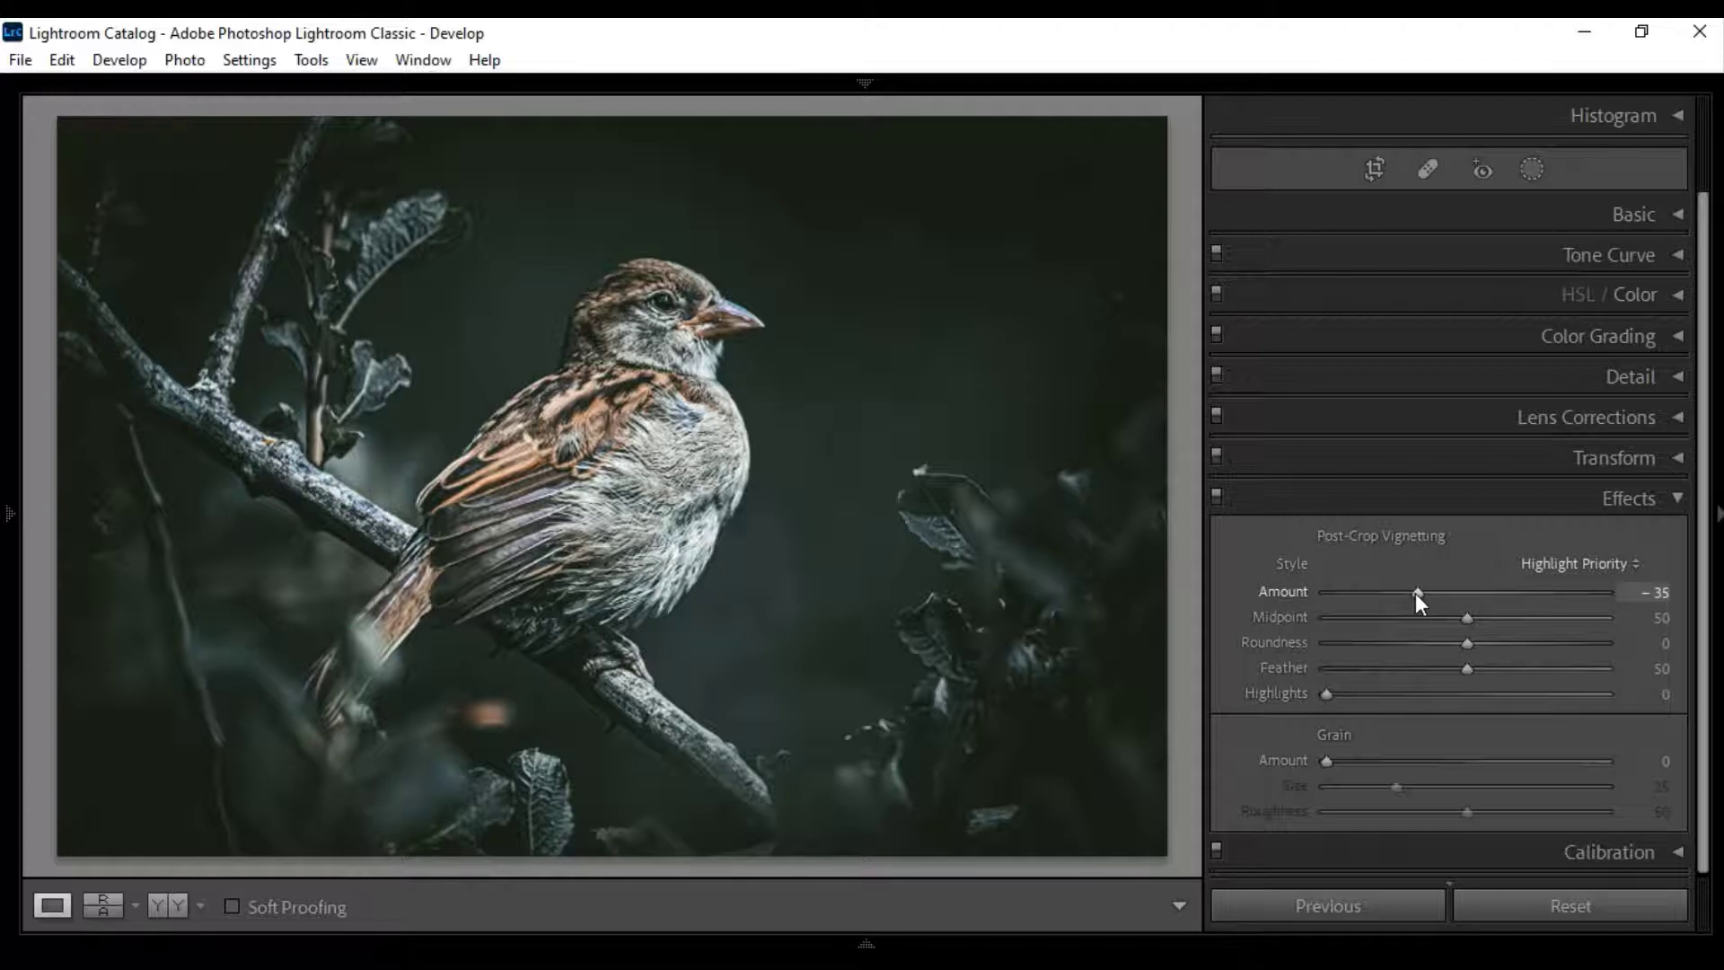
left_click_drag(1467, 618, 1353, 631)
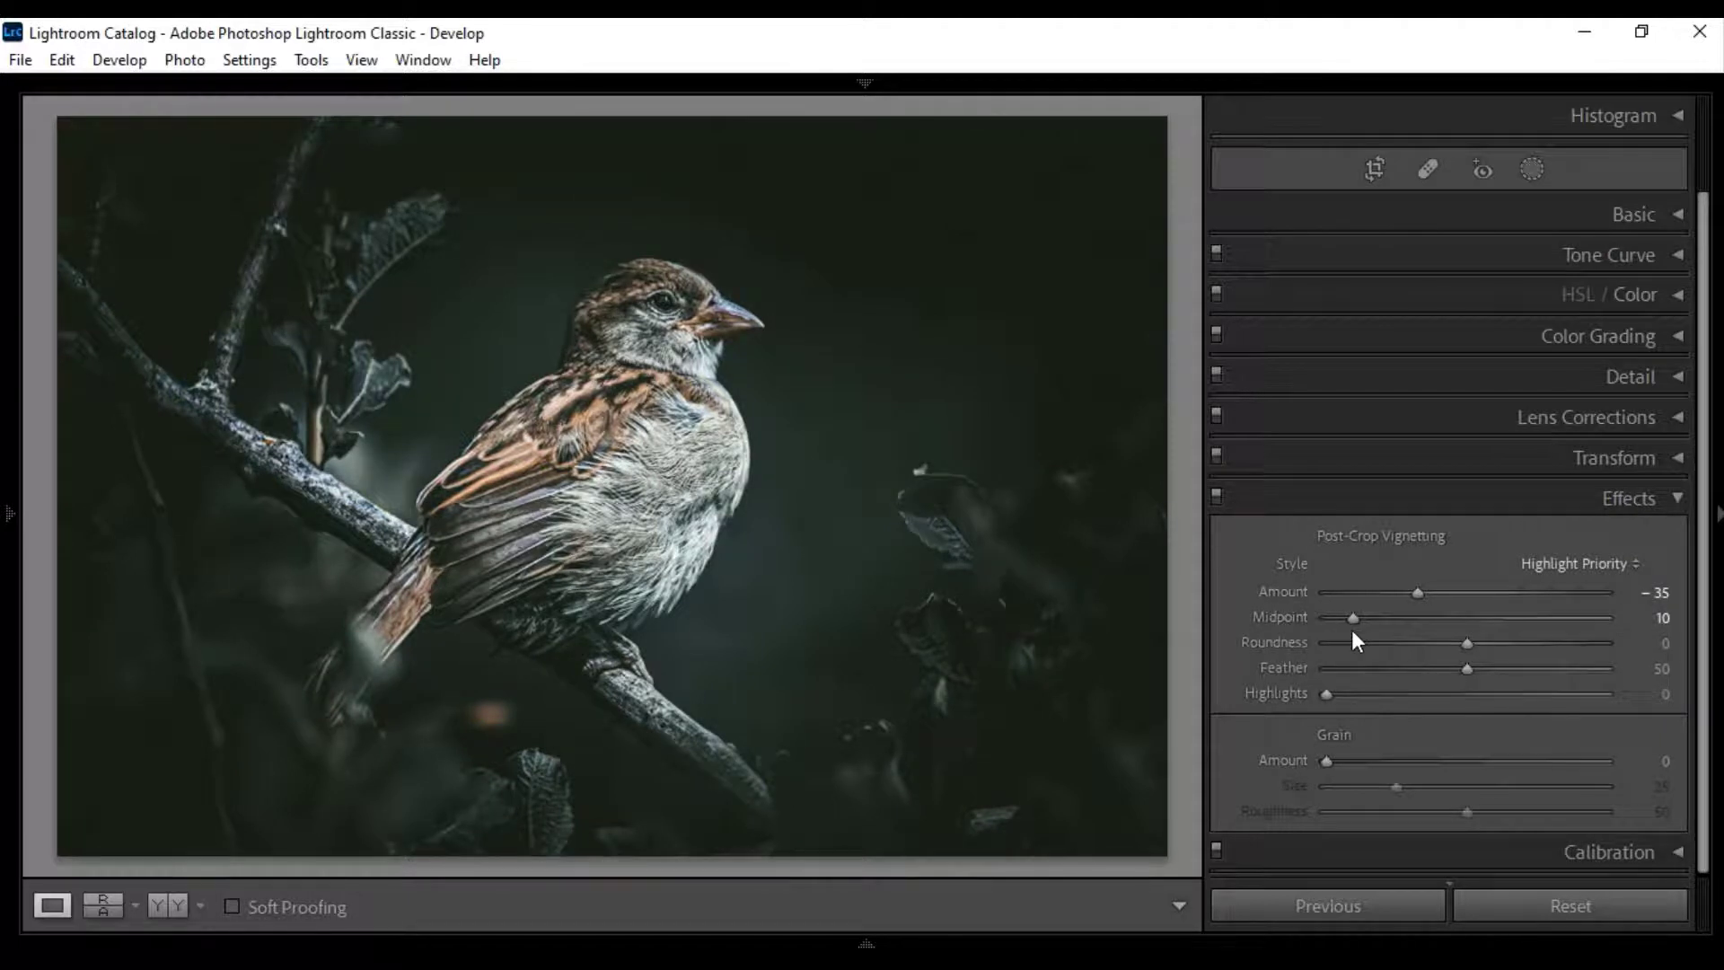
left_click_drag(1466, 670, 1555, 666)
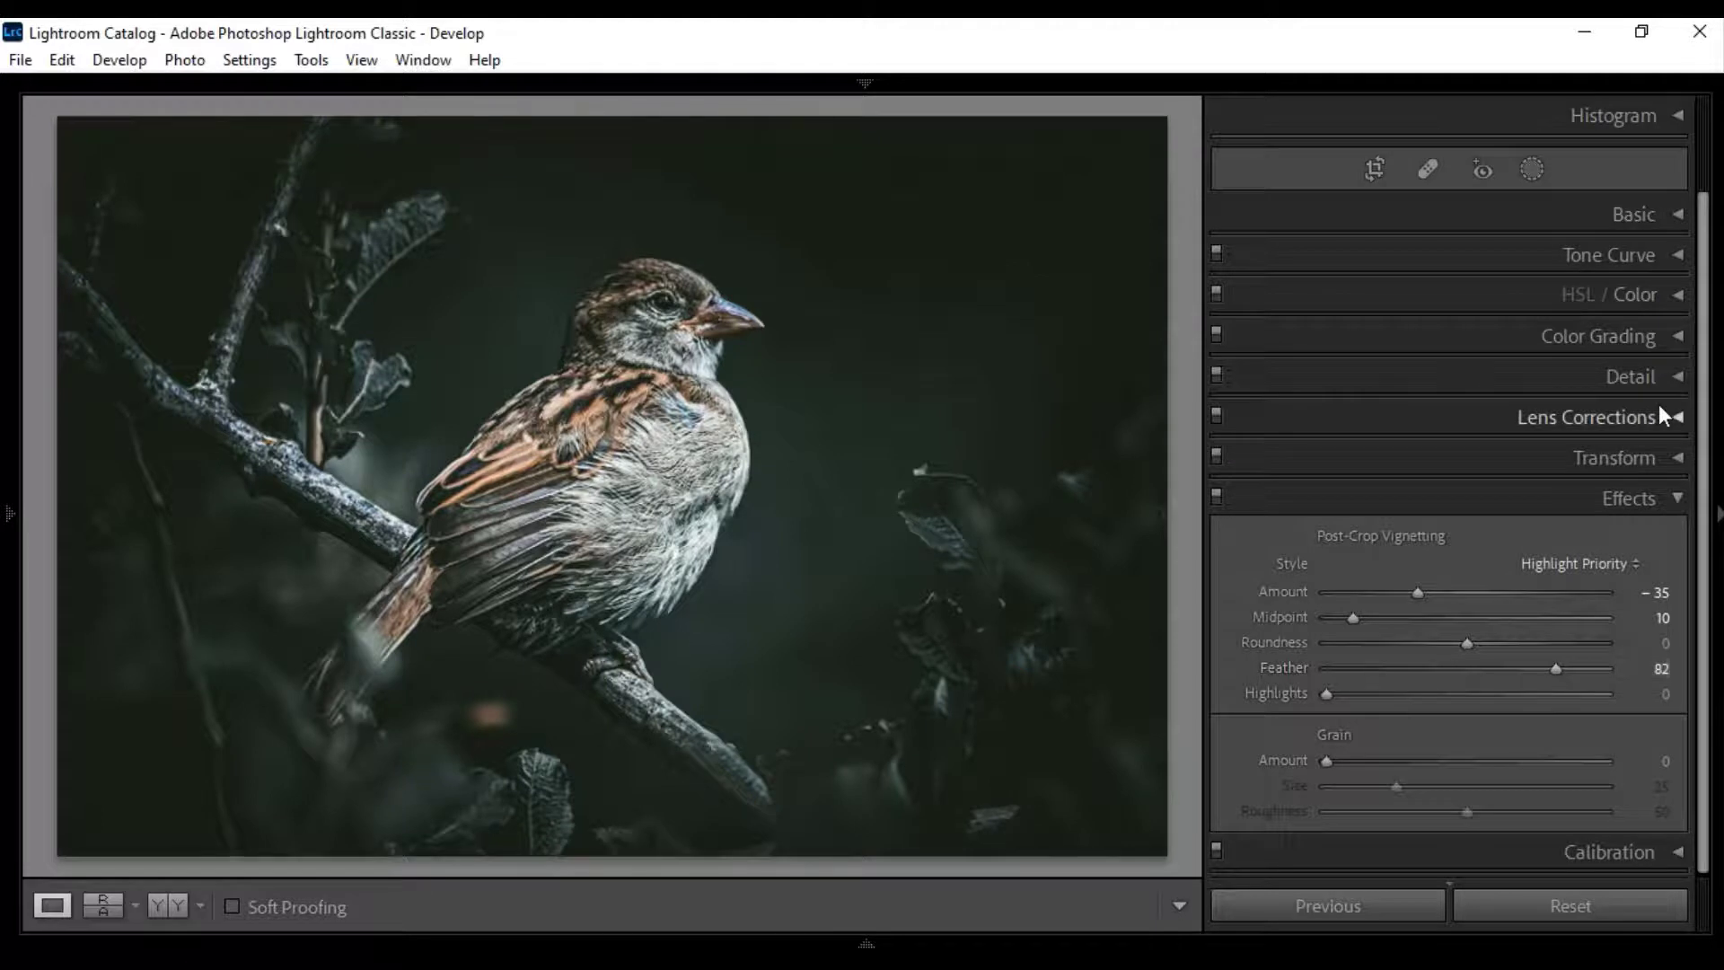
left_click(1677, 499)
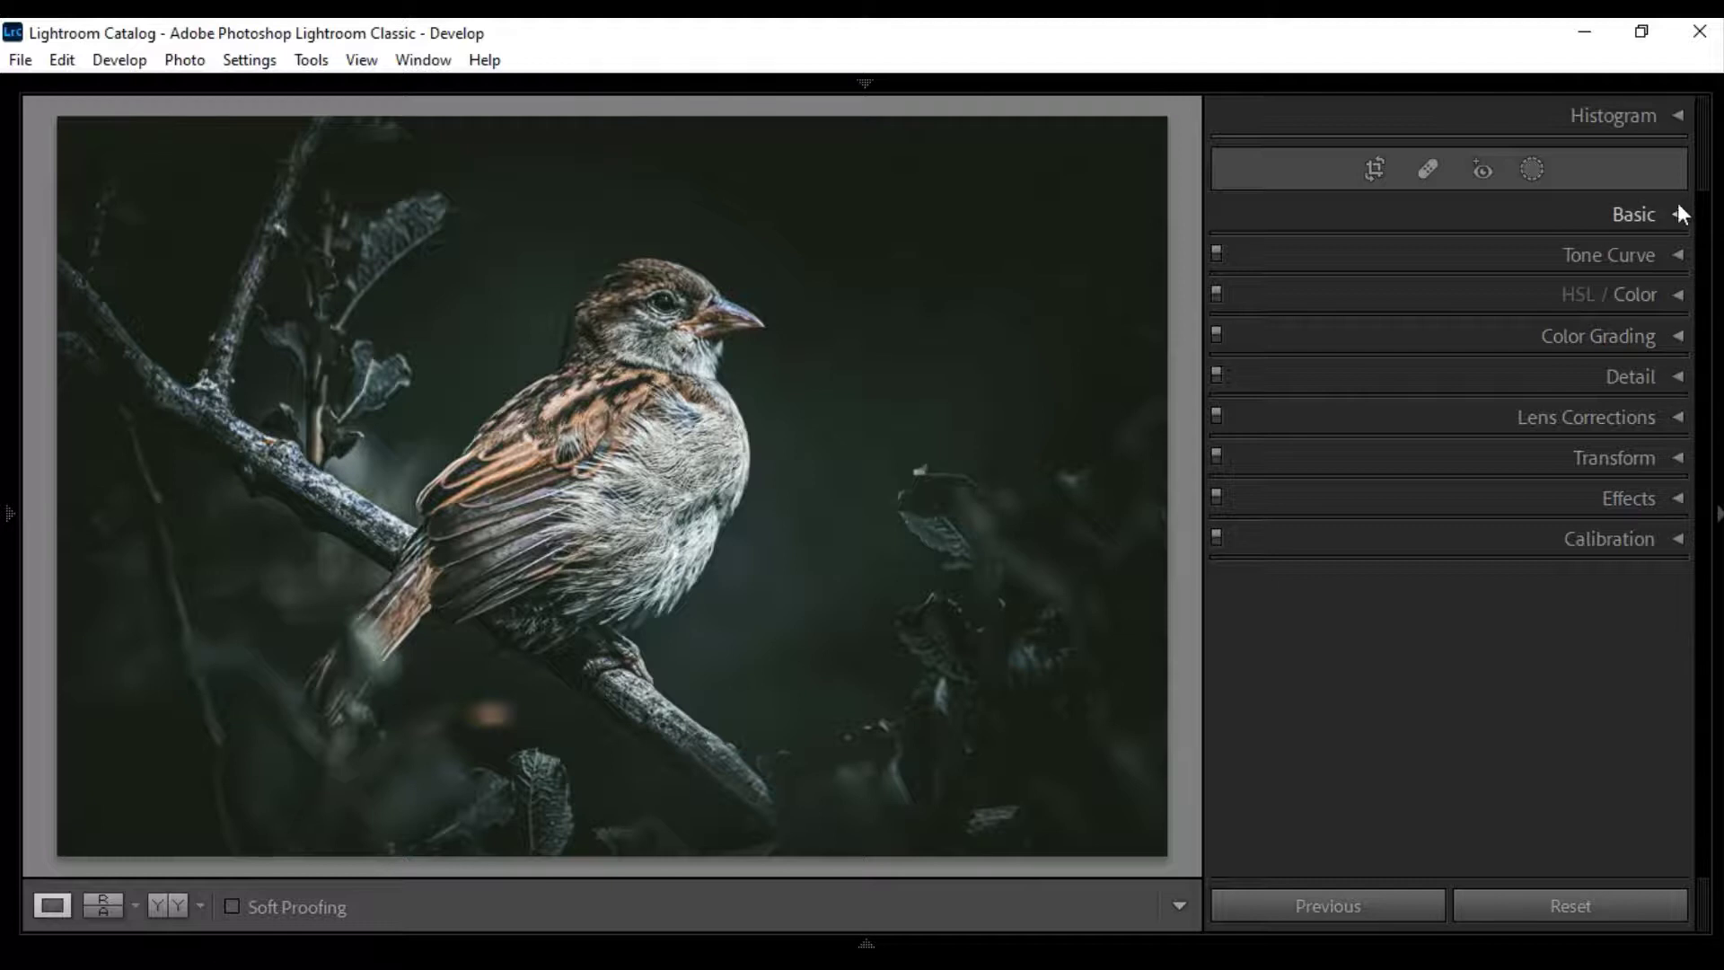
- Compare the sparrow photo before and after in the side-by-side and split views, and return to the single view
left_click(163, 907)
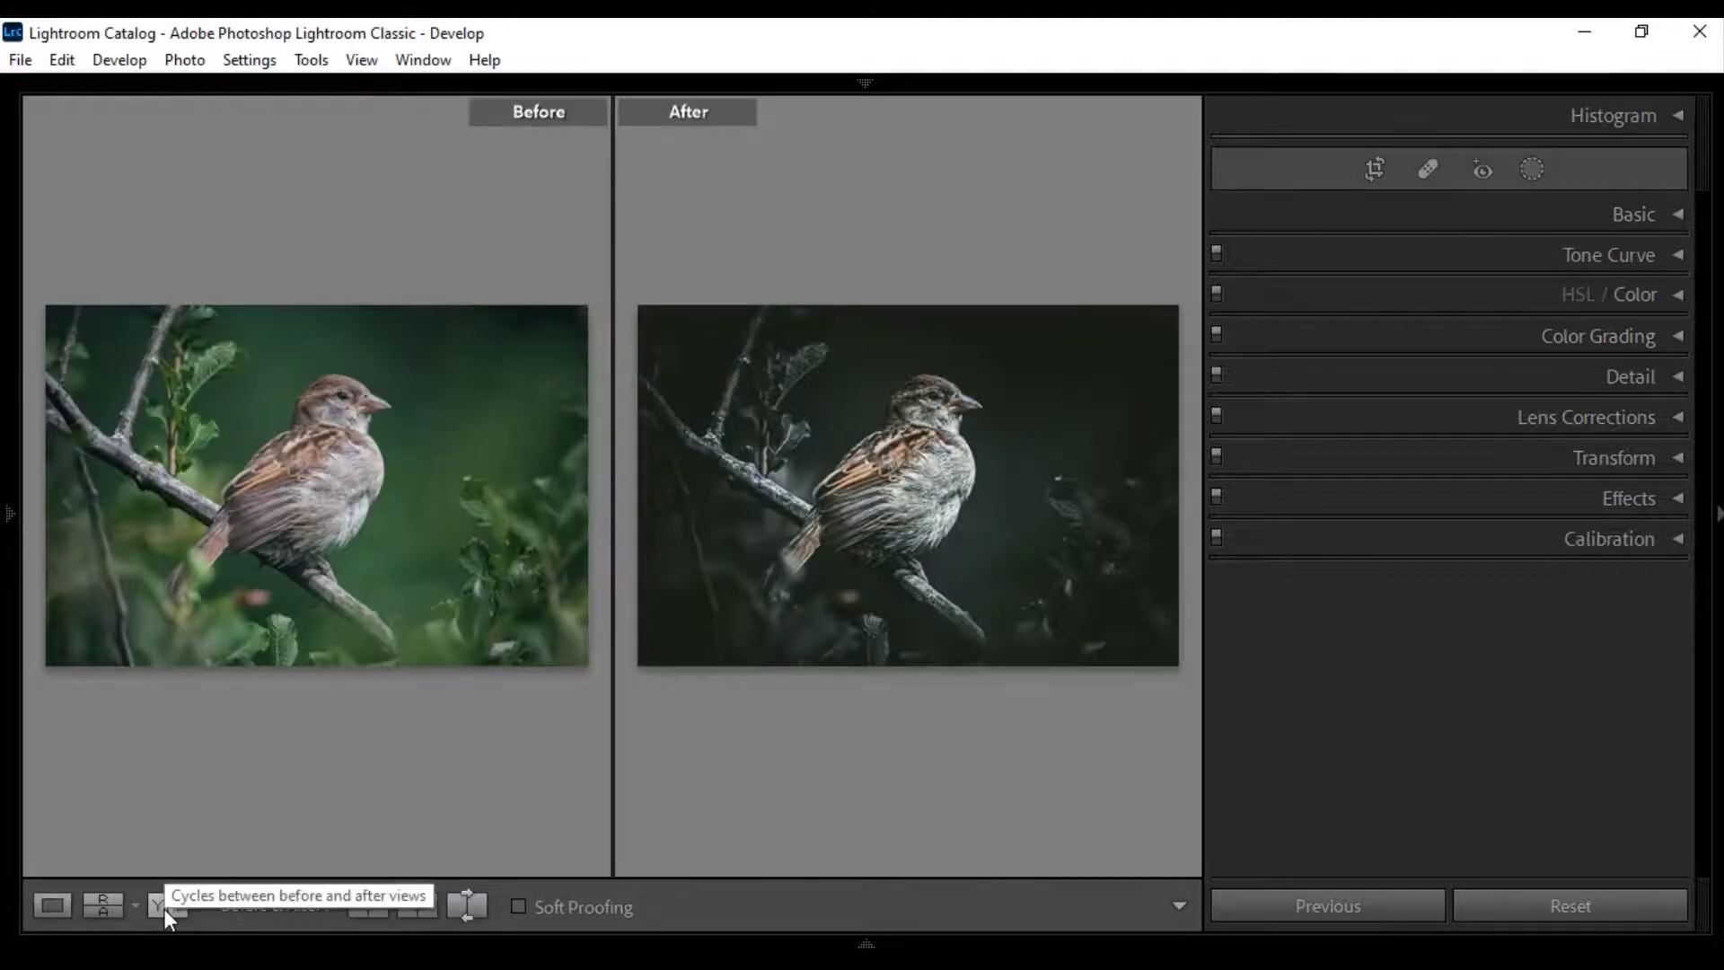
left_click(163, 907)
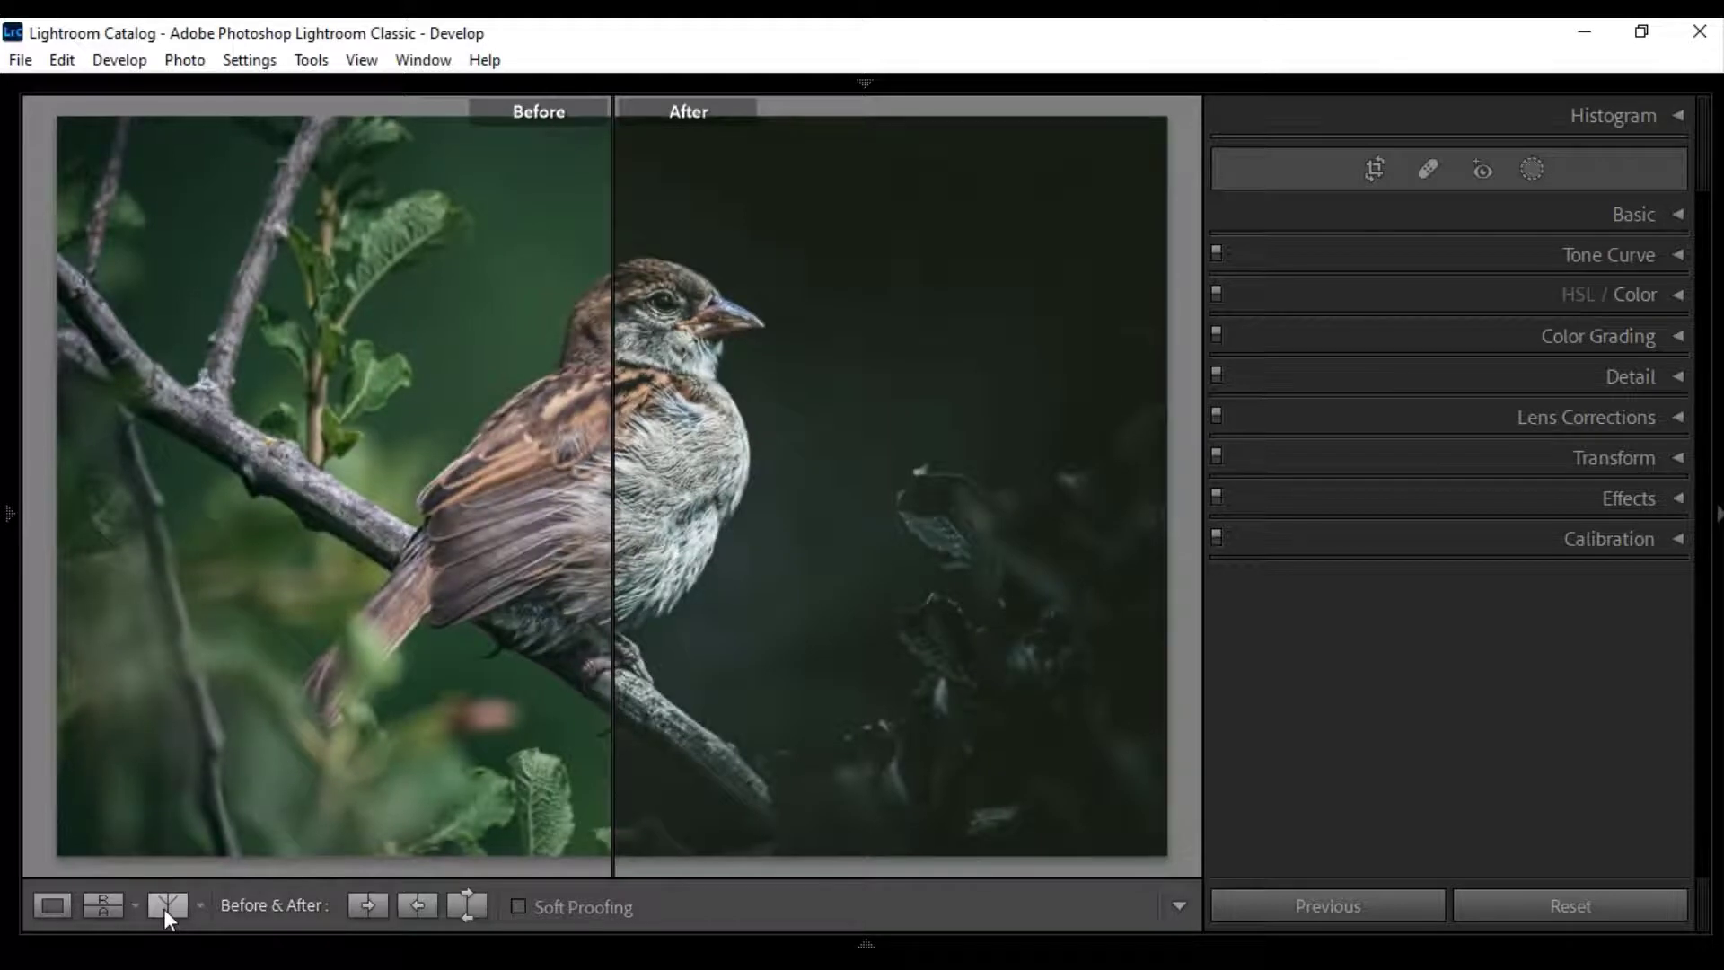
left_click(163, 908)
left_click(164, 908)
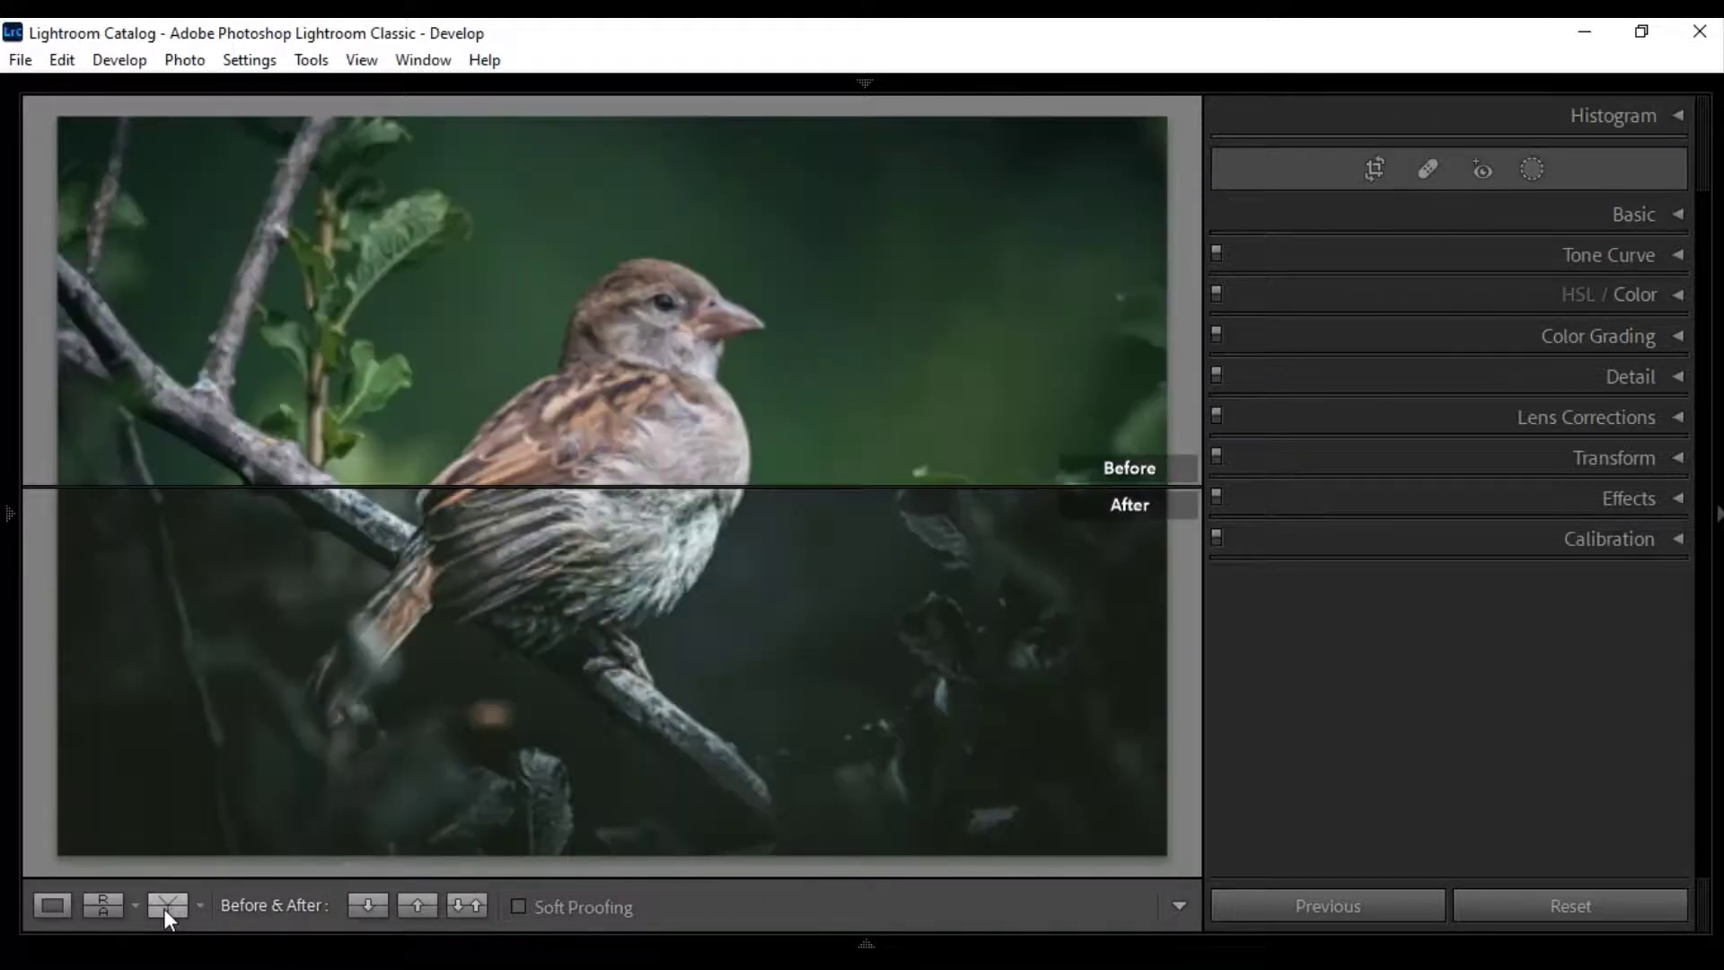
left_click(163, 907)
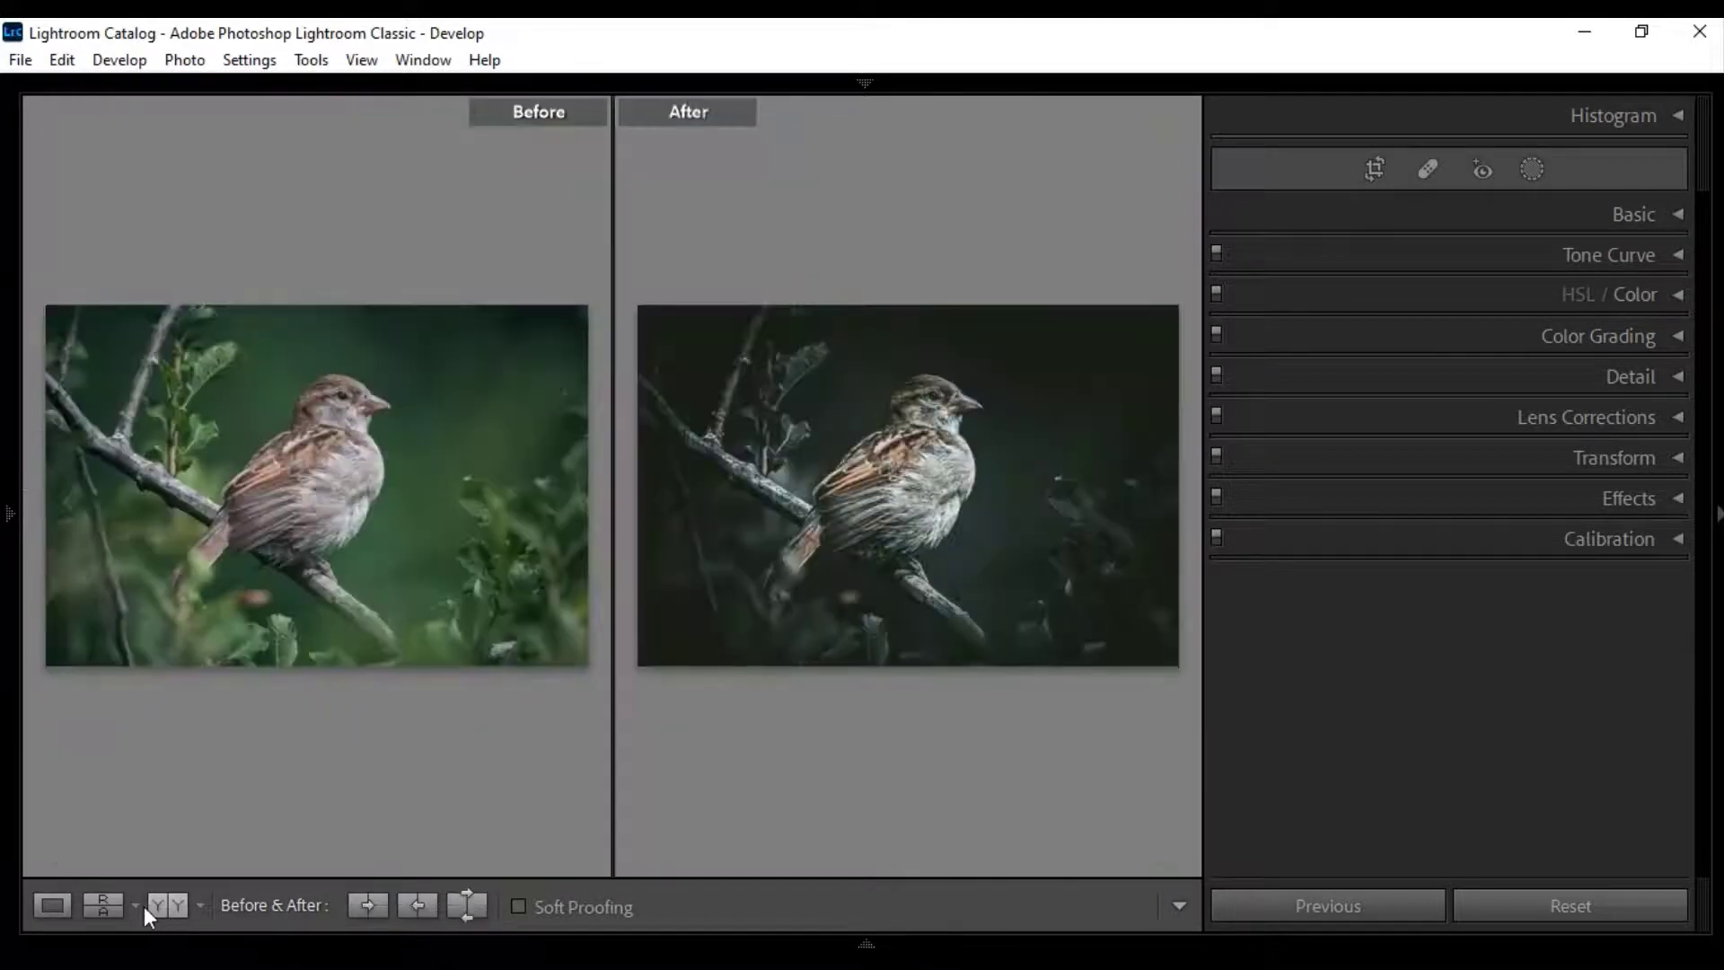
left_click(56, 907)
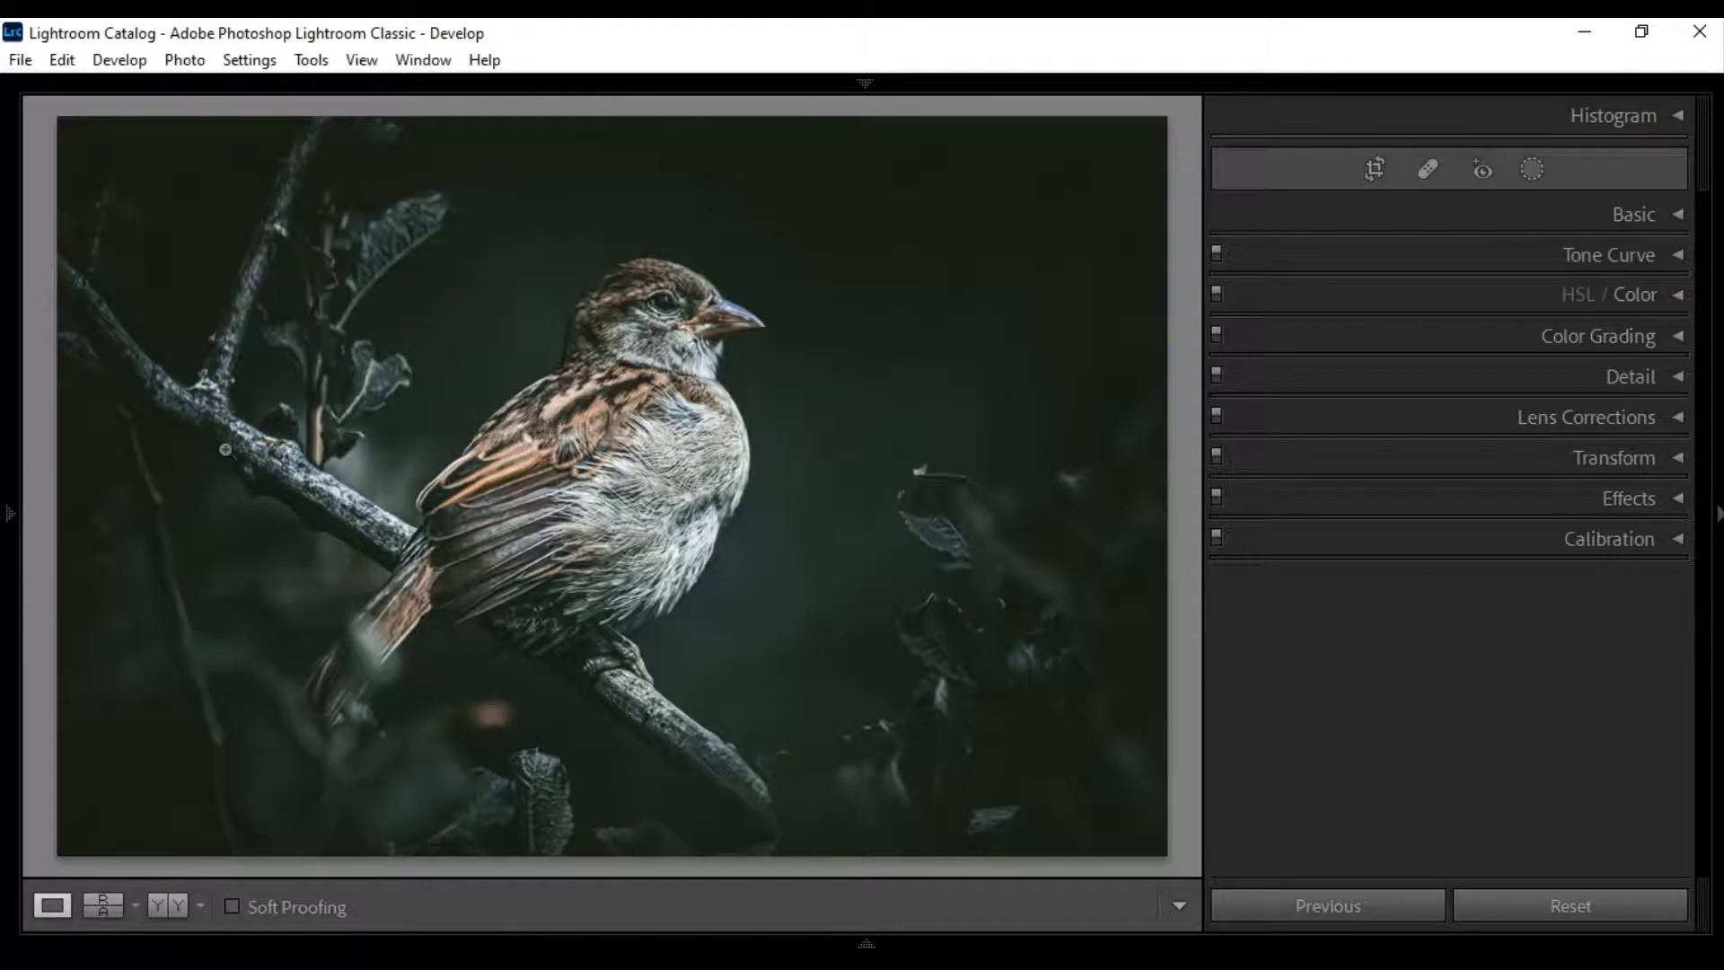
left_click(239, 60)
left_click(316, 215)
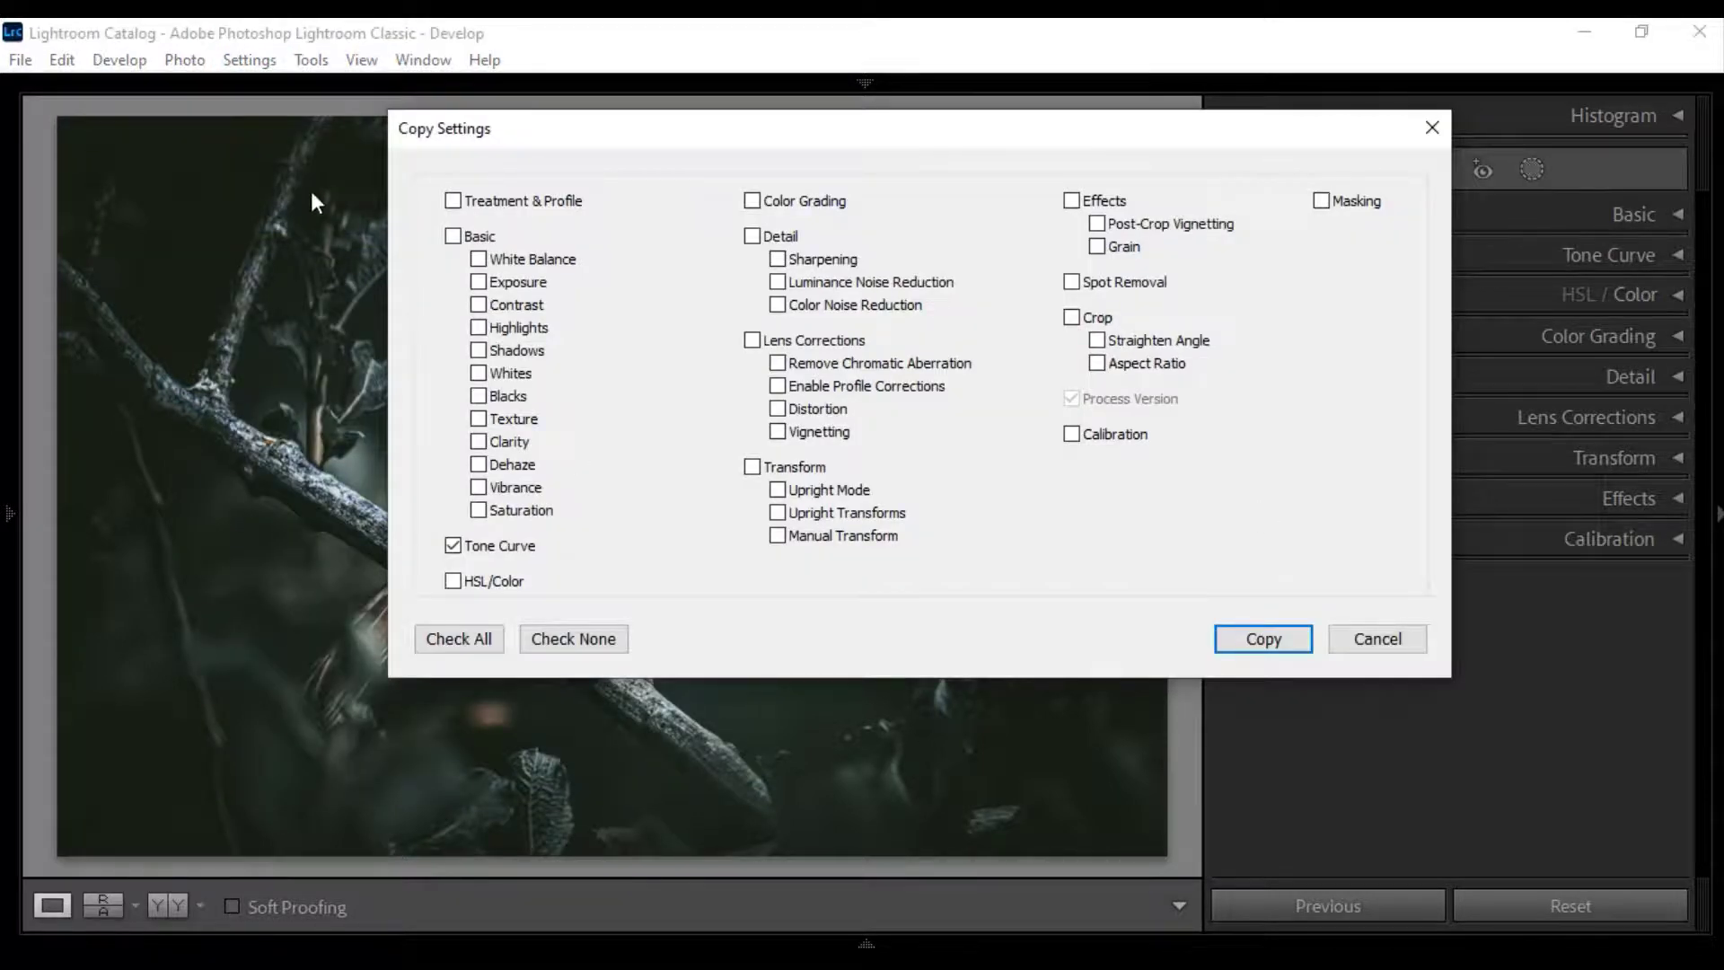
left_click(453, 235)
left_click(453, 202)
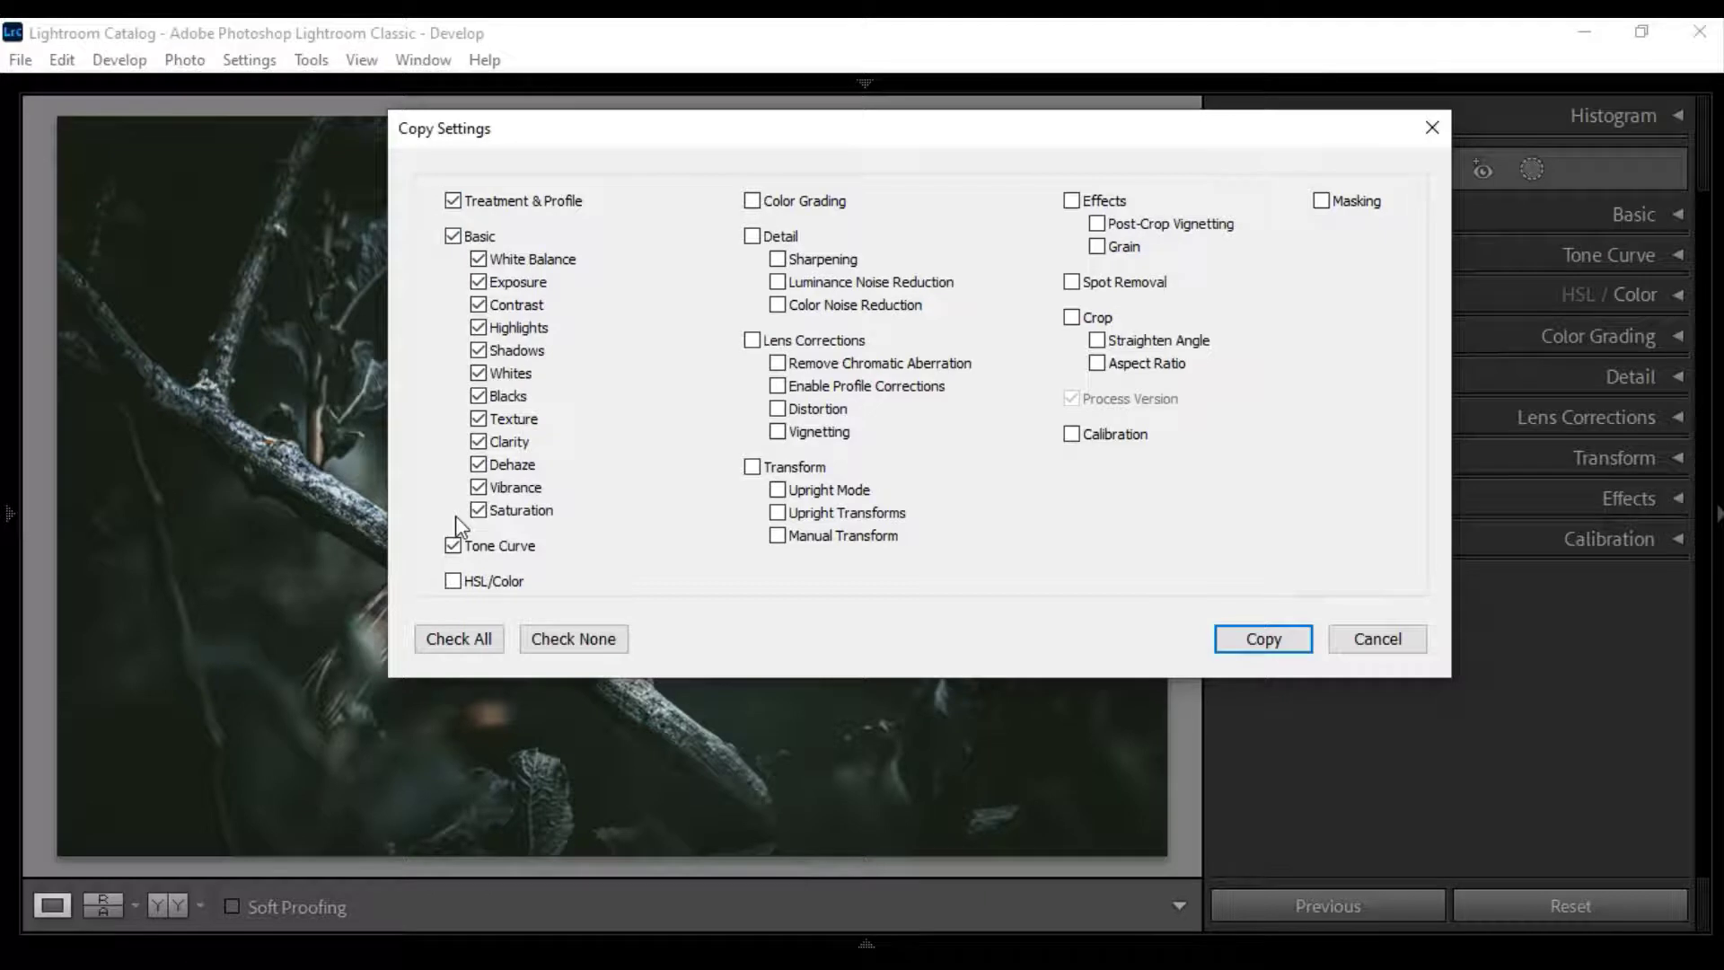
left_click(451, 582)
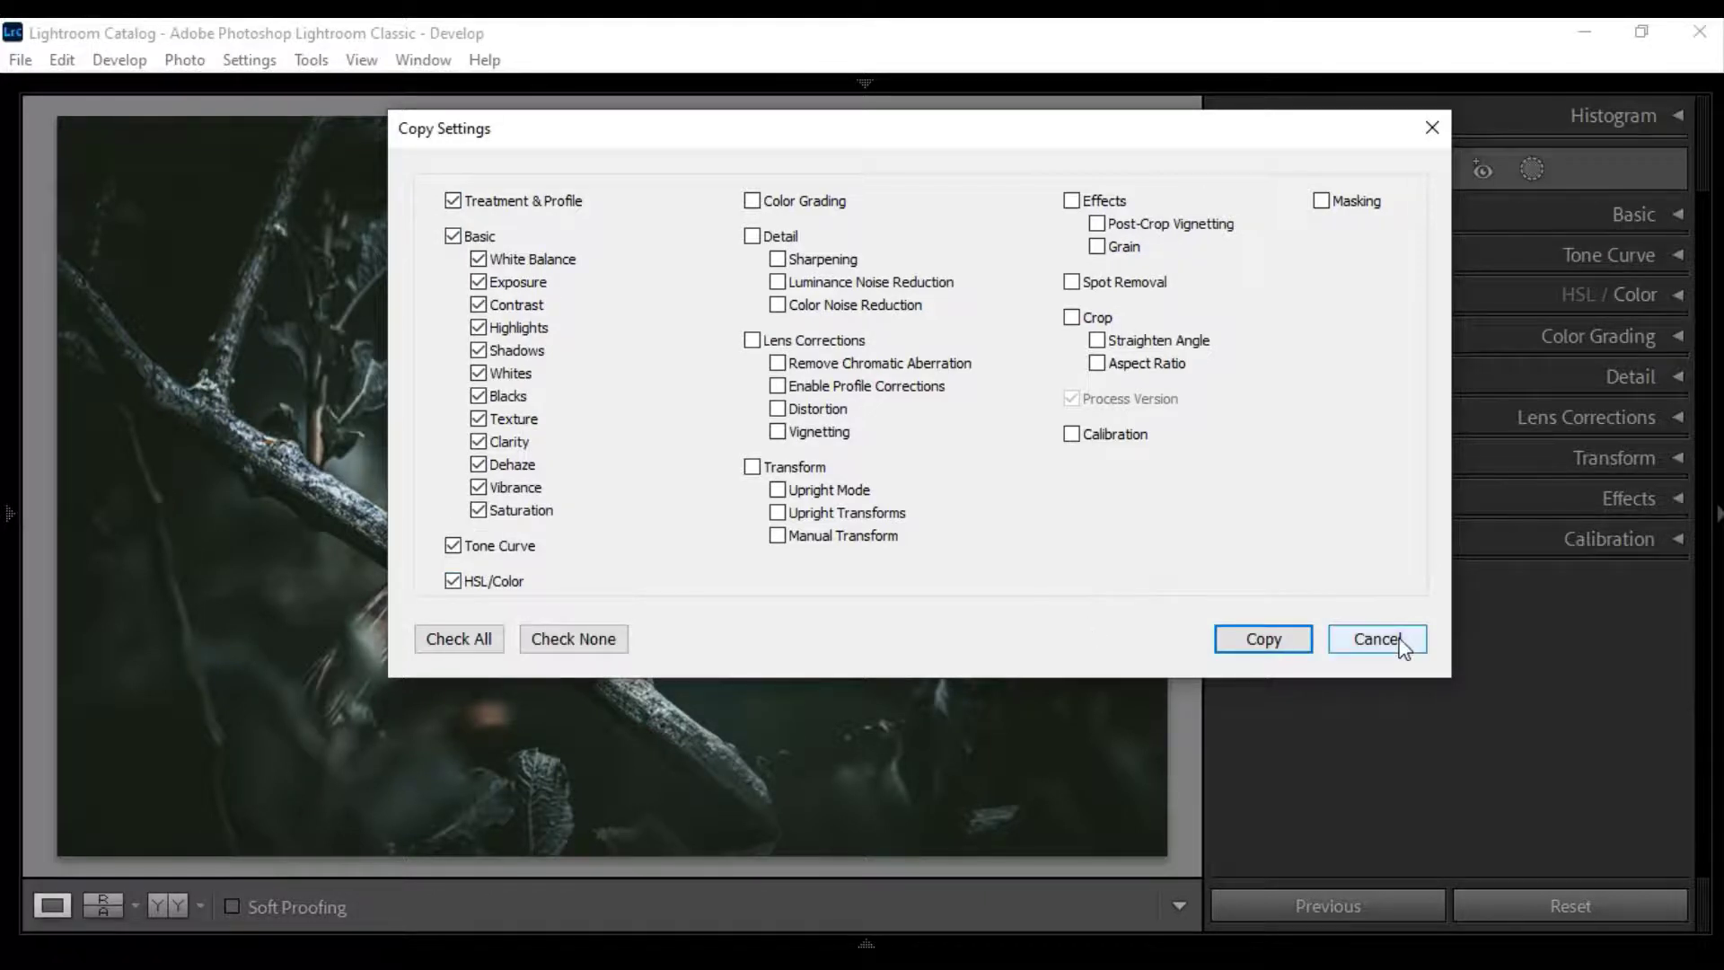
left_click(1376, 640)
- Apply the Artistic 08 profile to the sparrow photo with an Amount of 31 and close the profile browser
left_click(1679, 210)
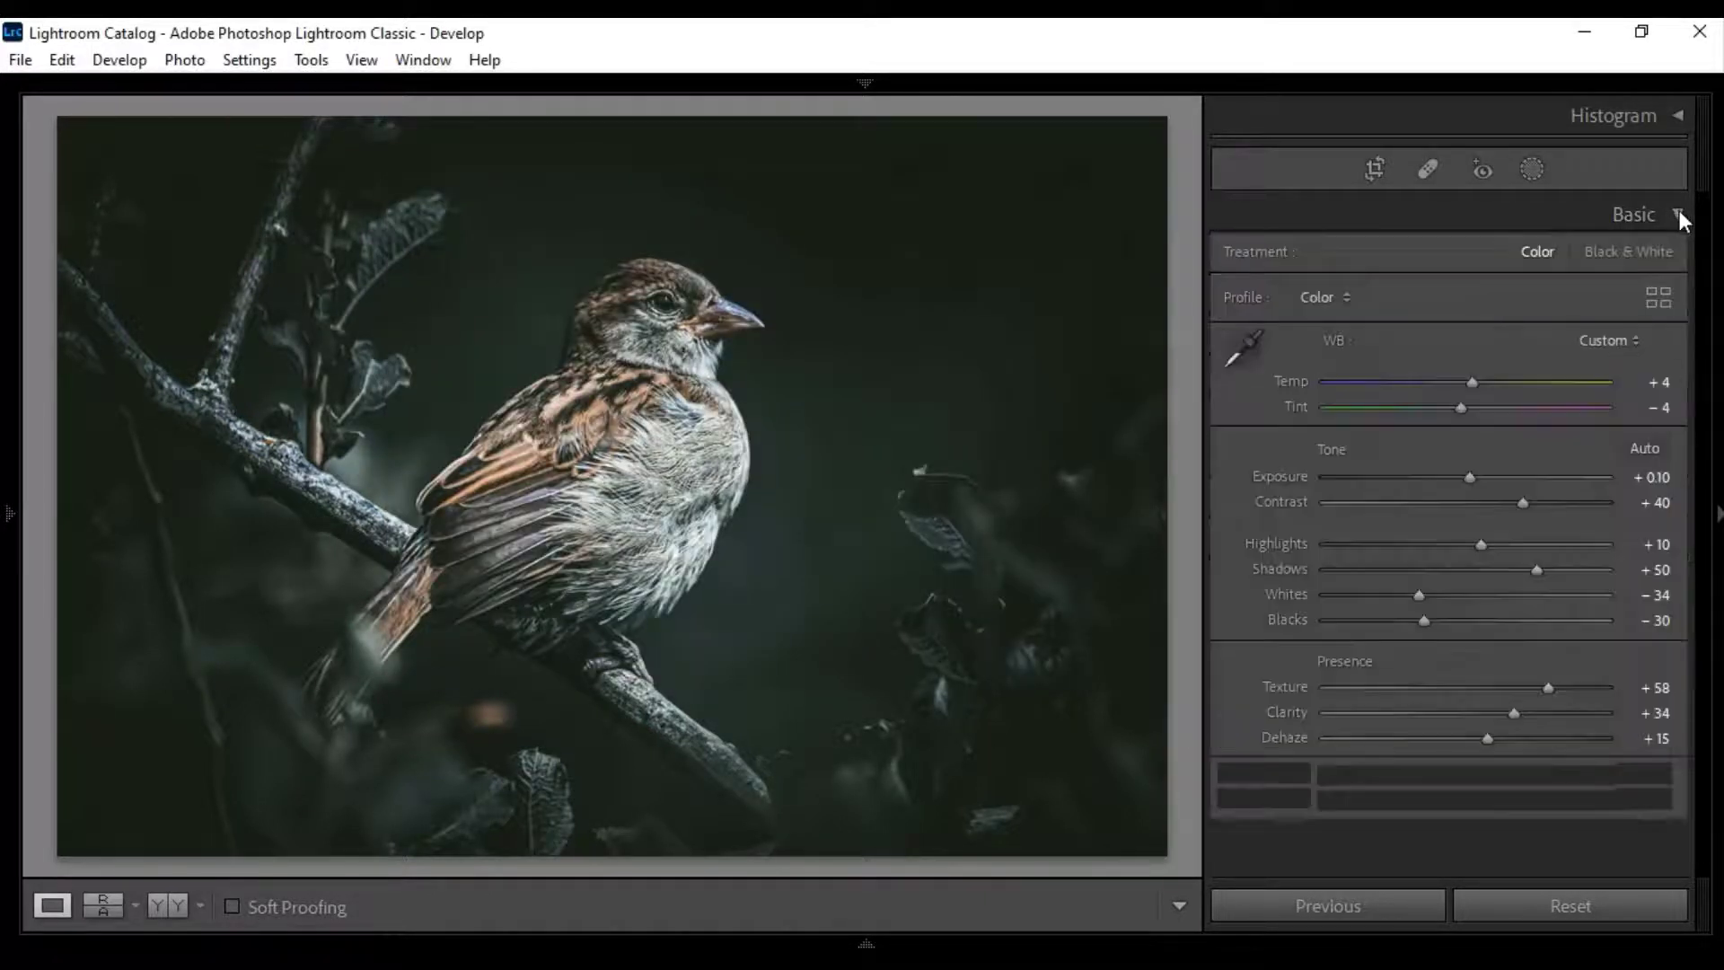
left_click(1657, 298)
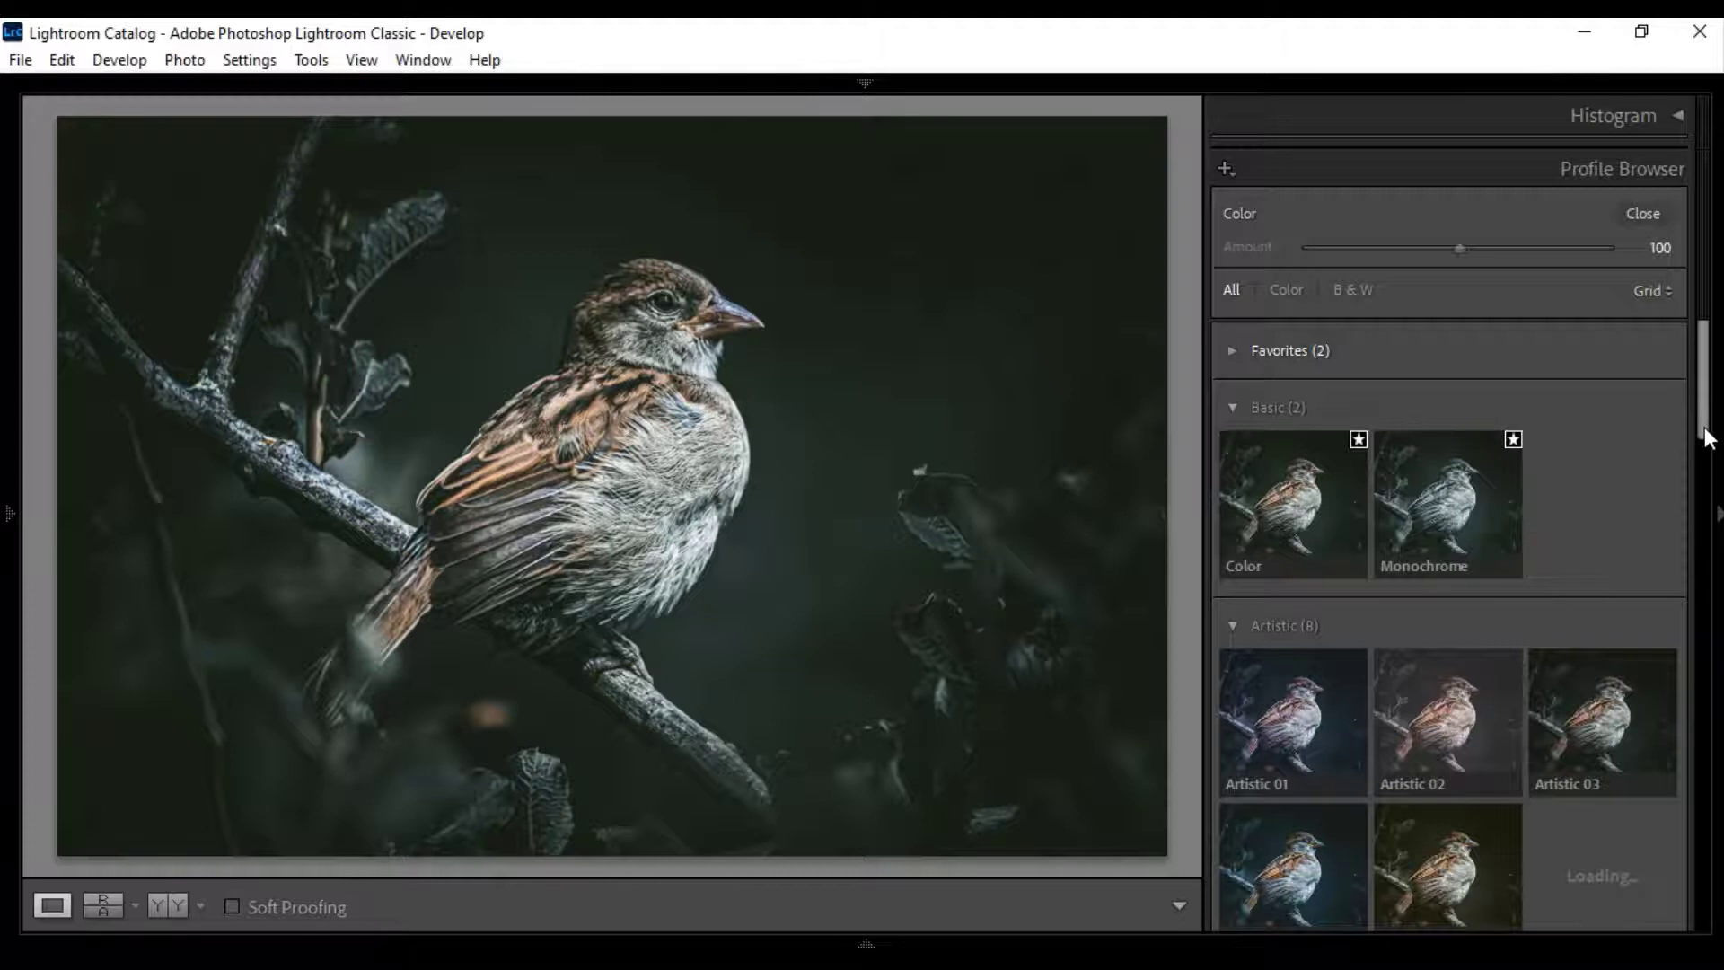
left_click_drag(1705, 429, 1704, 500)
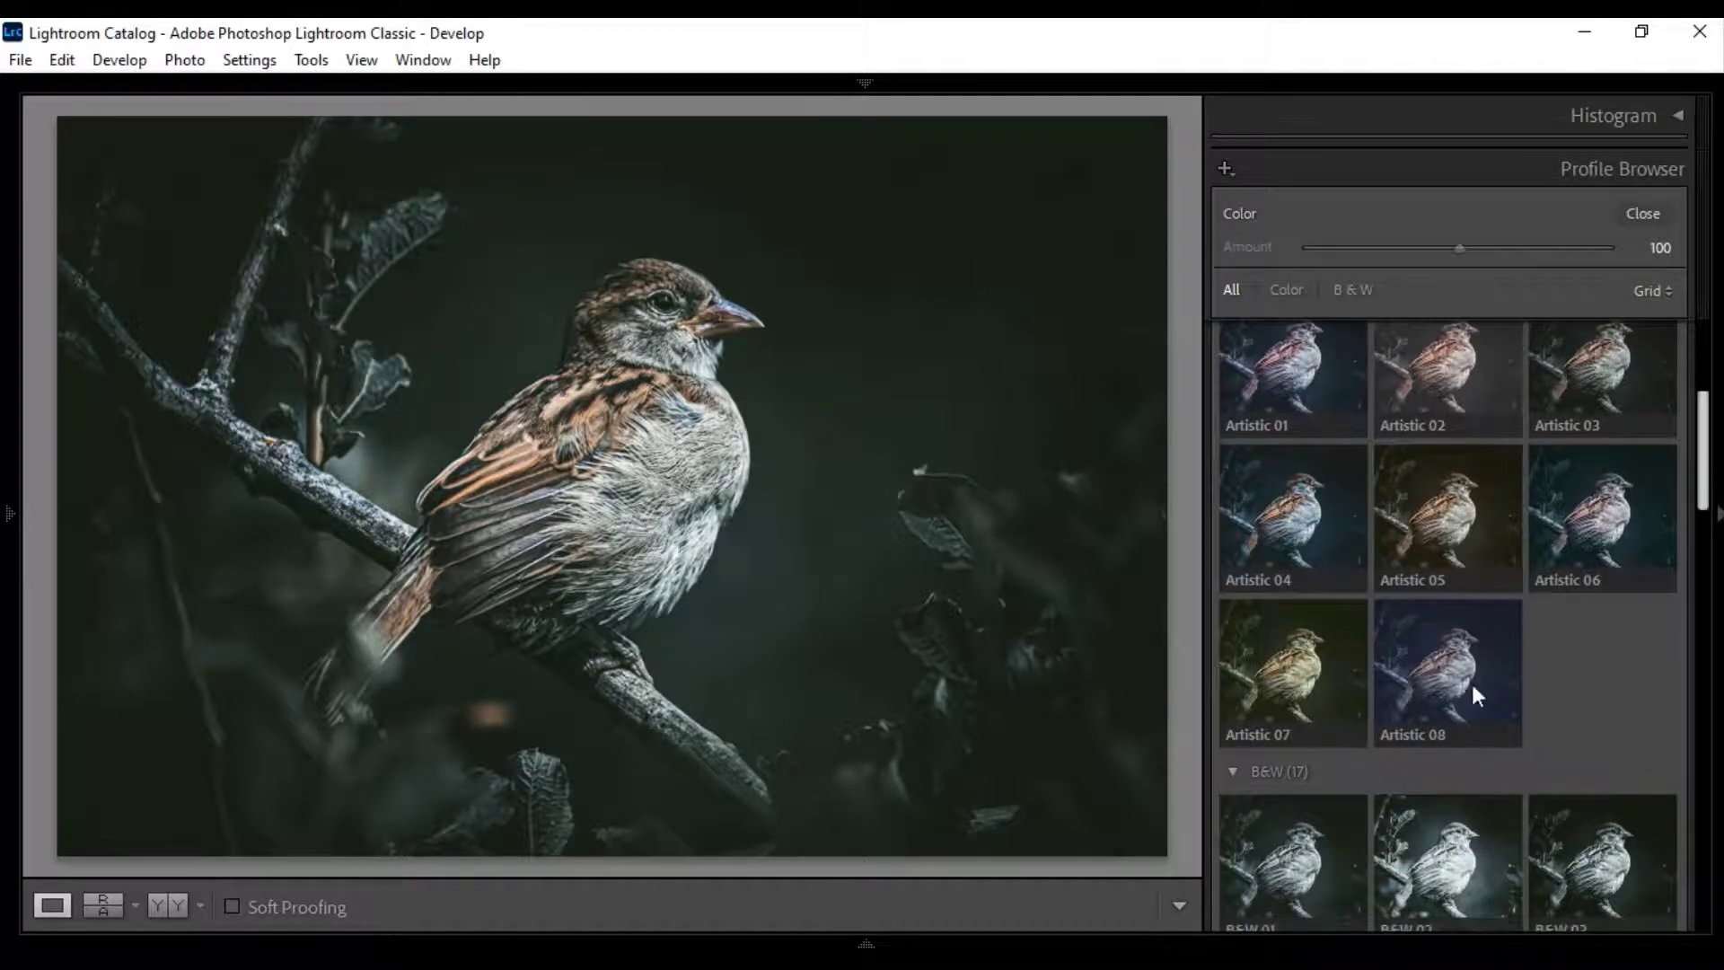
left_click(1434, 693)
left_click(1434, 691)
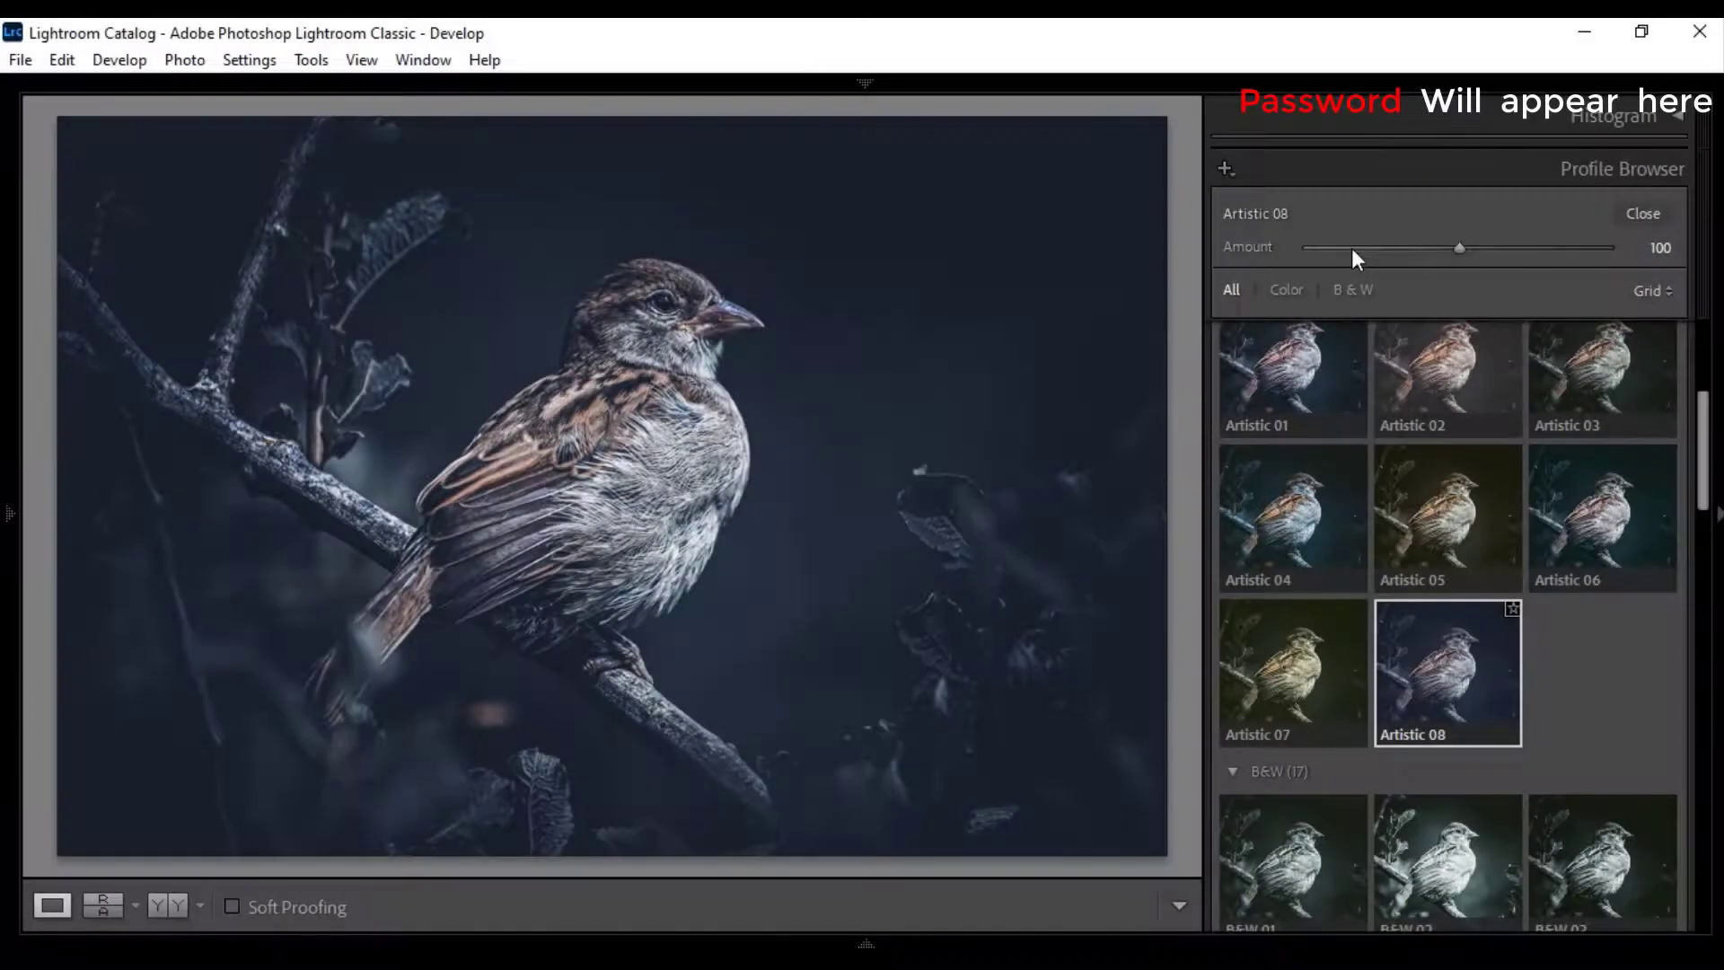
left_click(1352, 248)
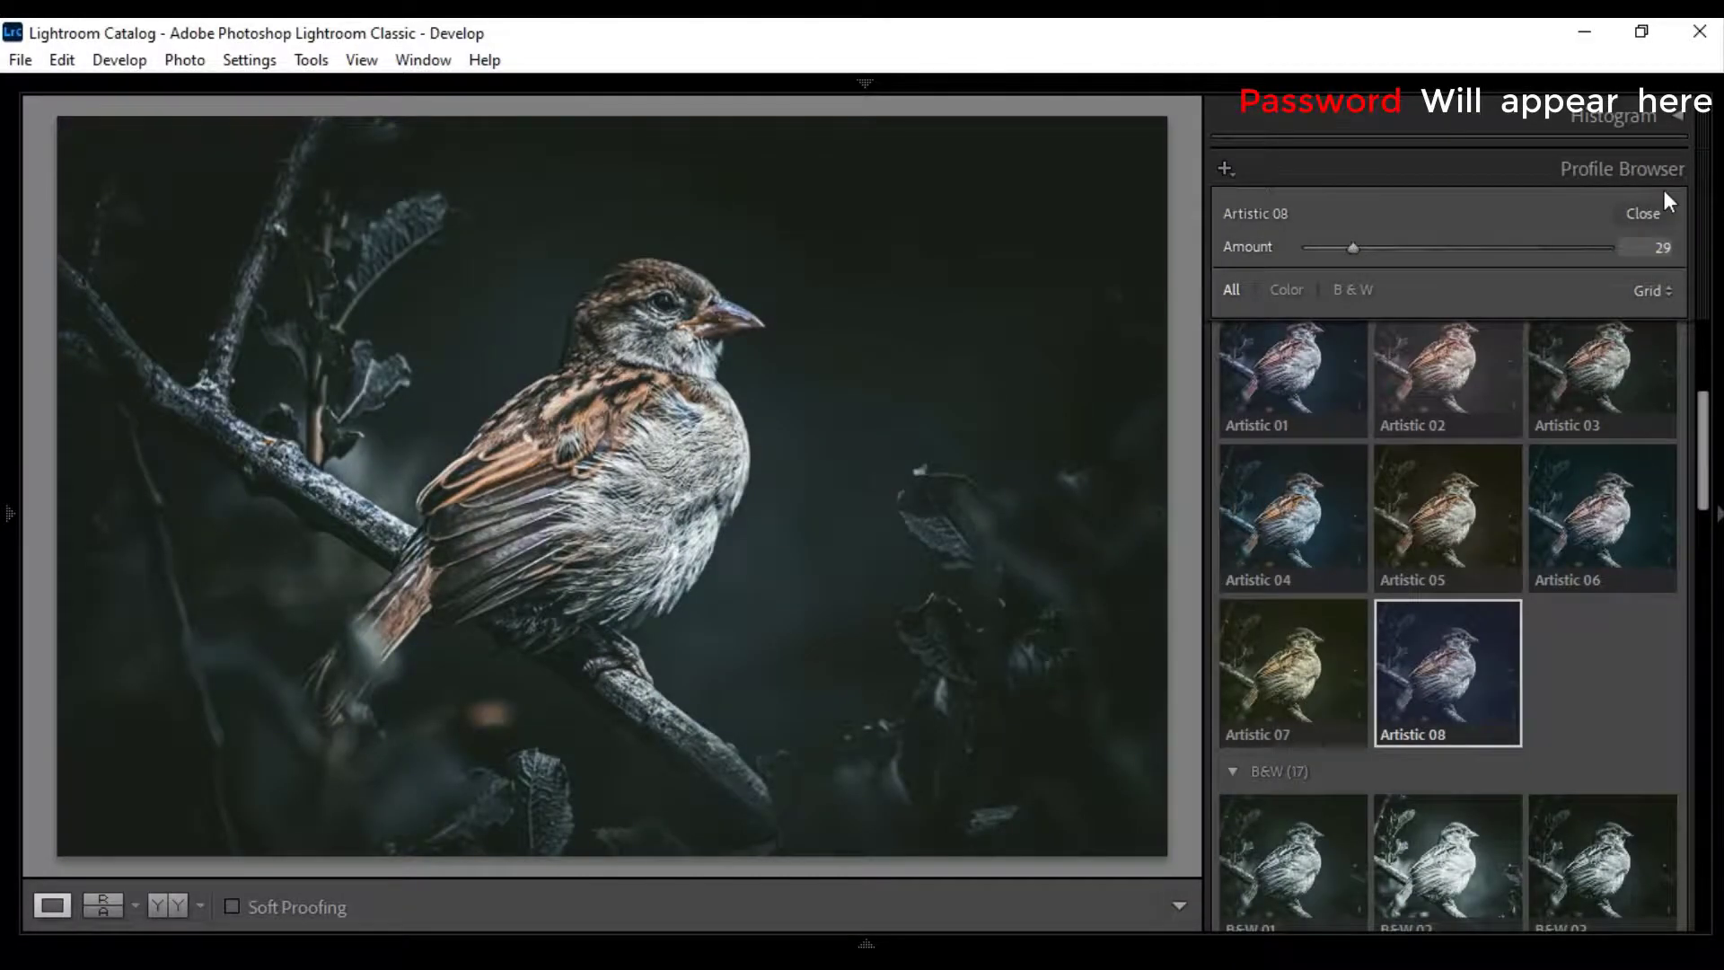
left_click(1647, 211)
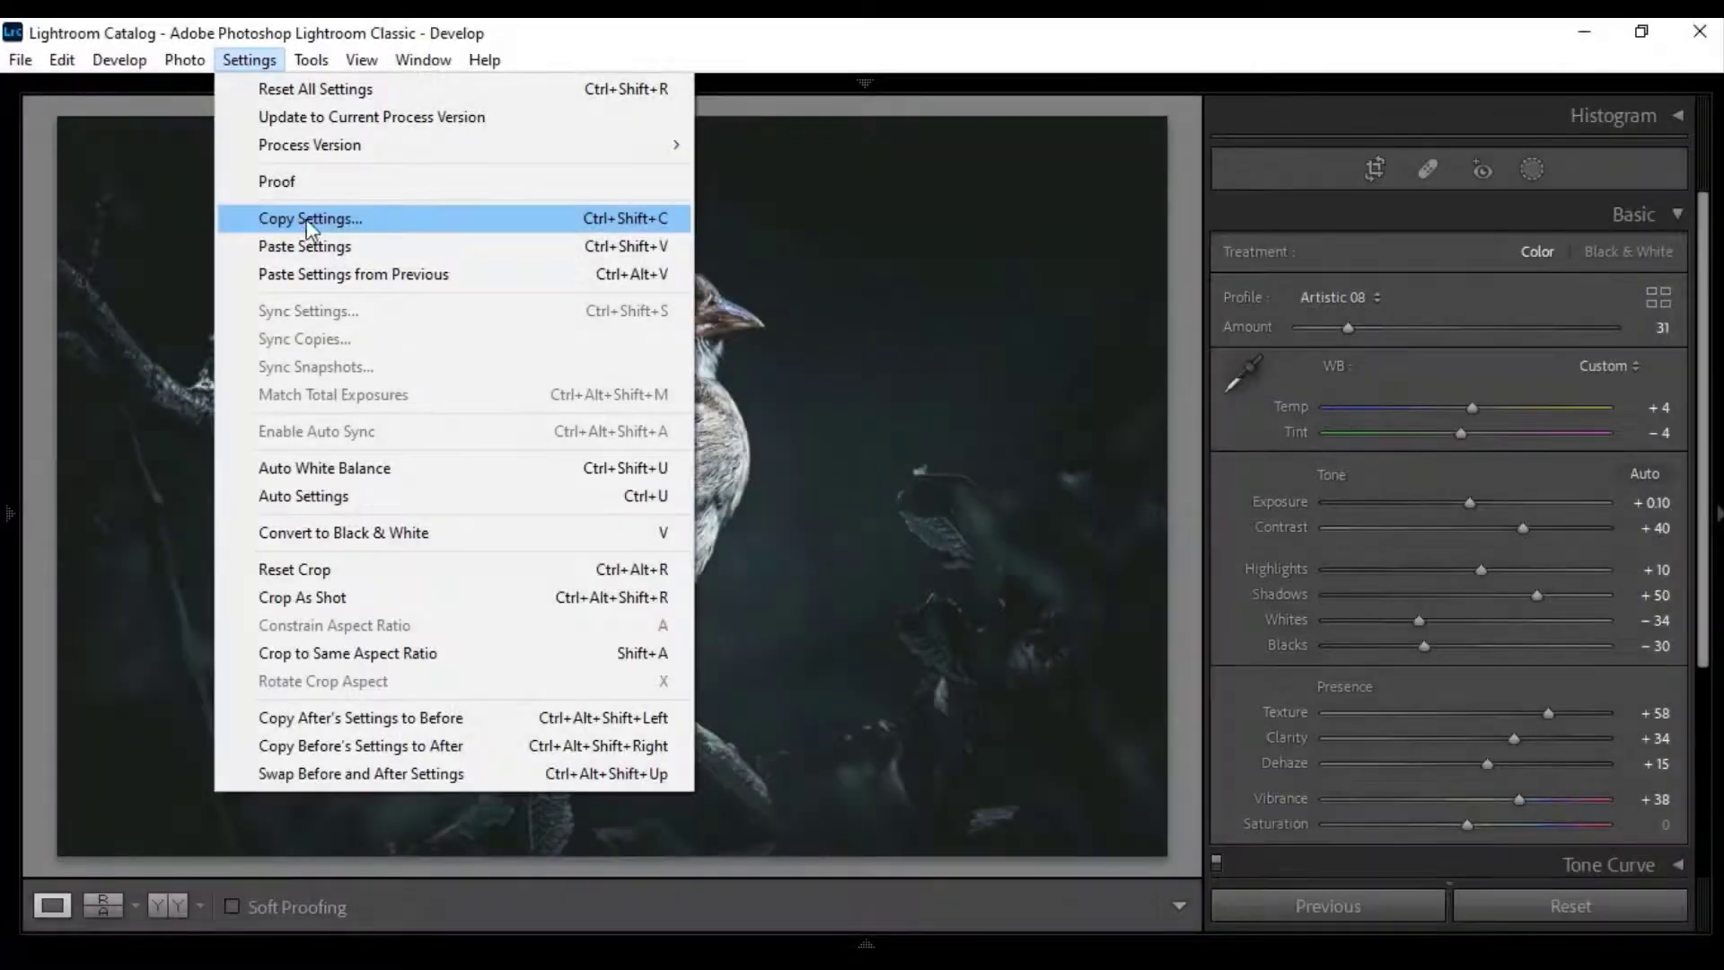
- Copy the sparrow photo's develop settings with every group included, from Treatment & Profile and Basic through Effects, Crop, Calibration and Masking
left_click(309, 219)
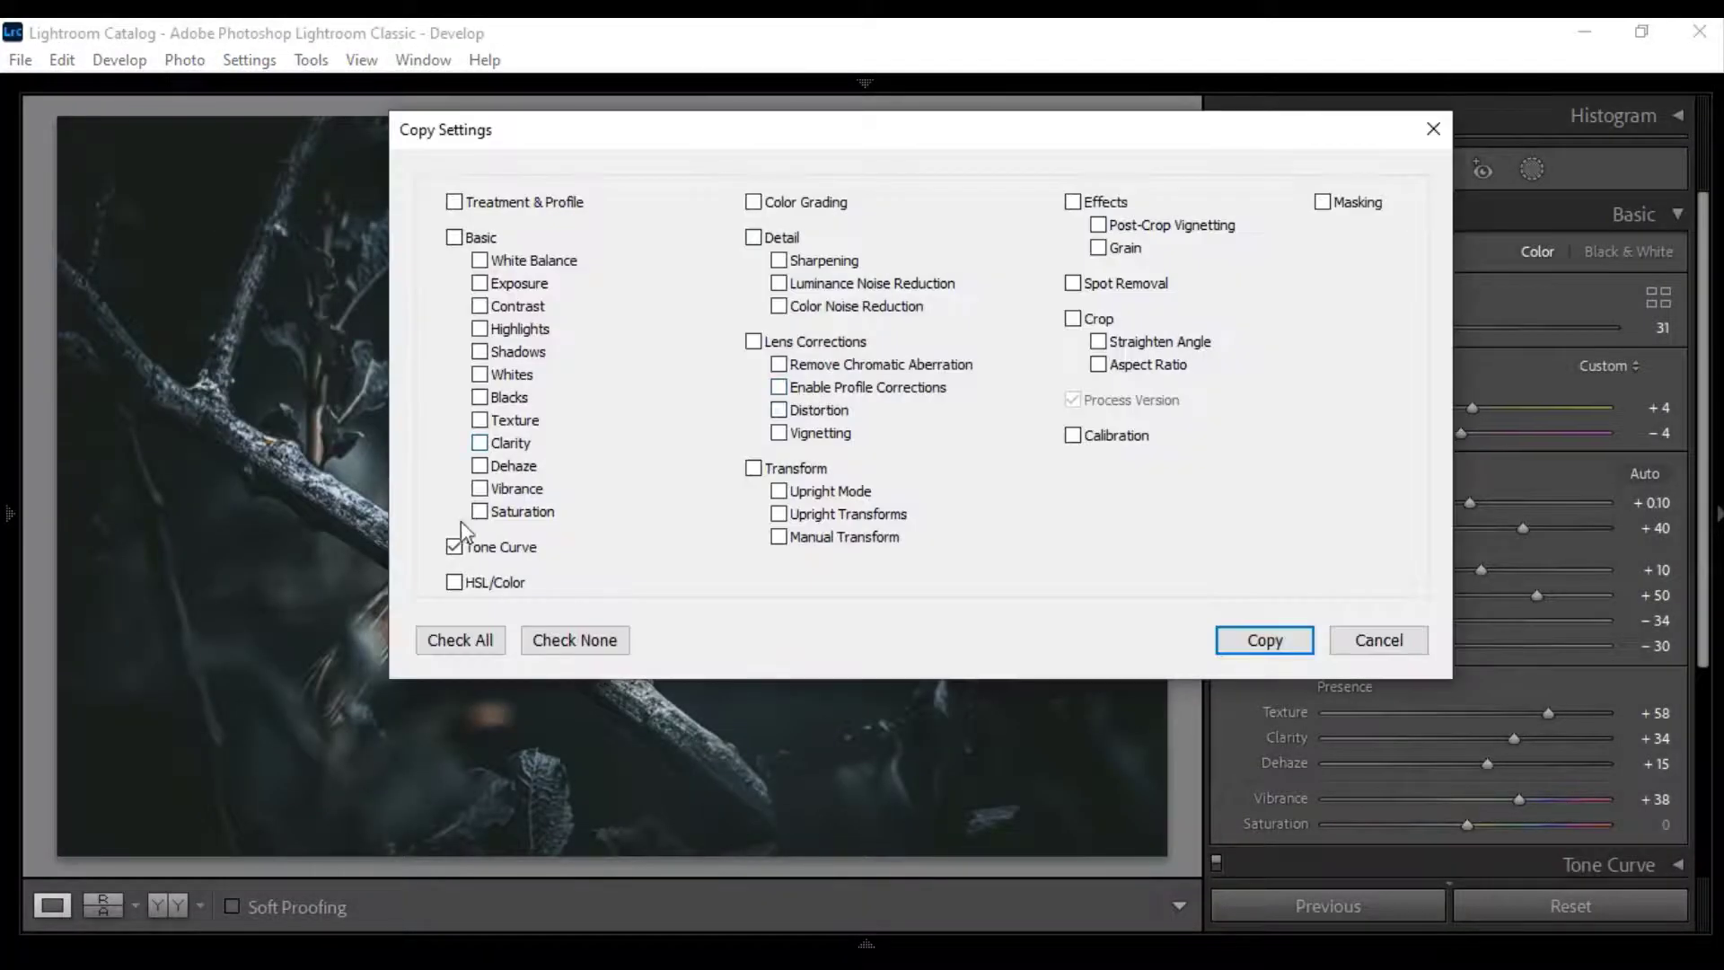
left_click(455, 582)
left_click(454, 237)
left_click(454, 201)
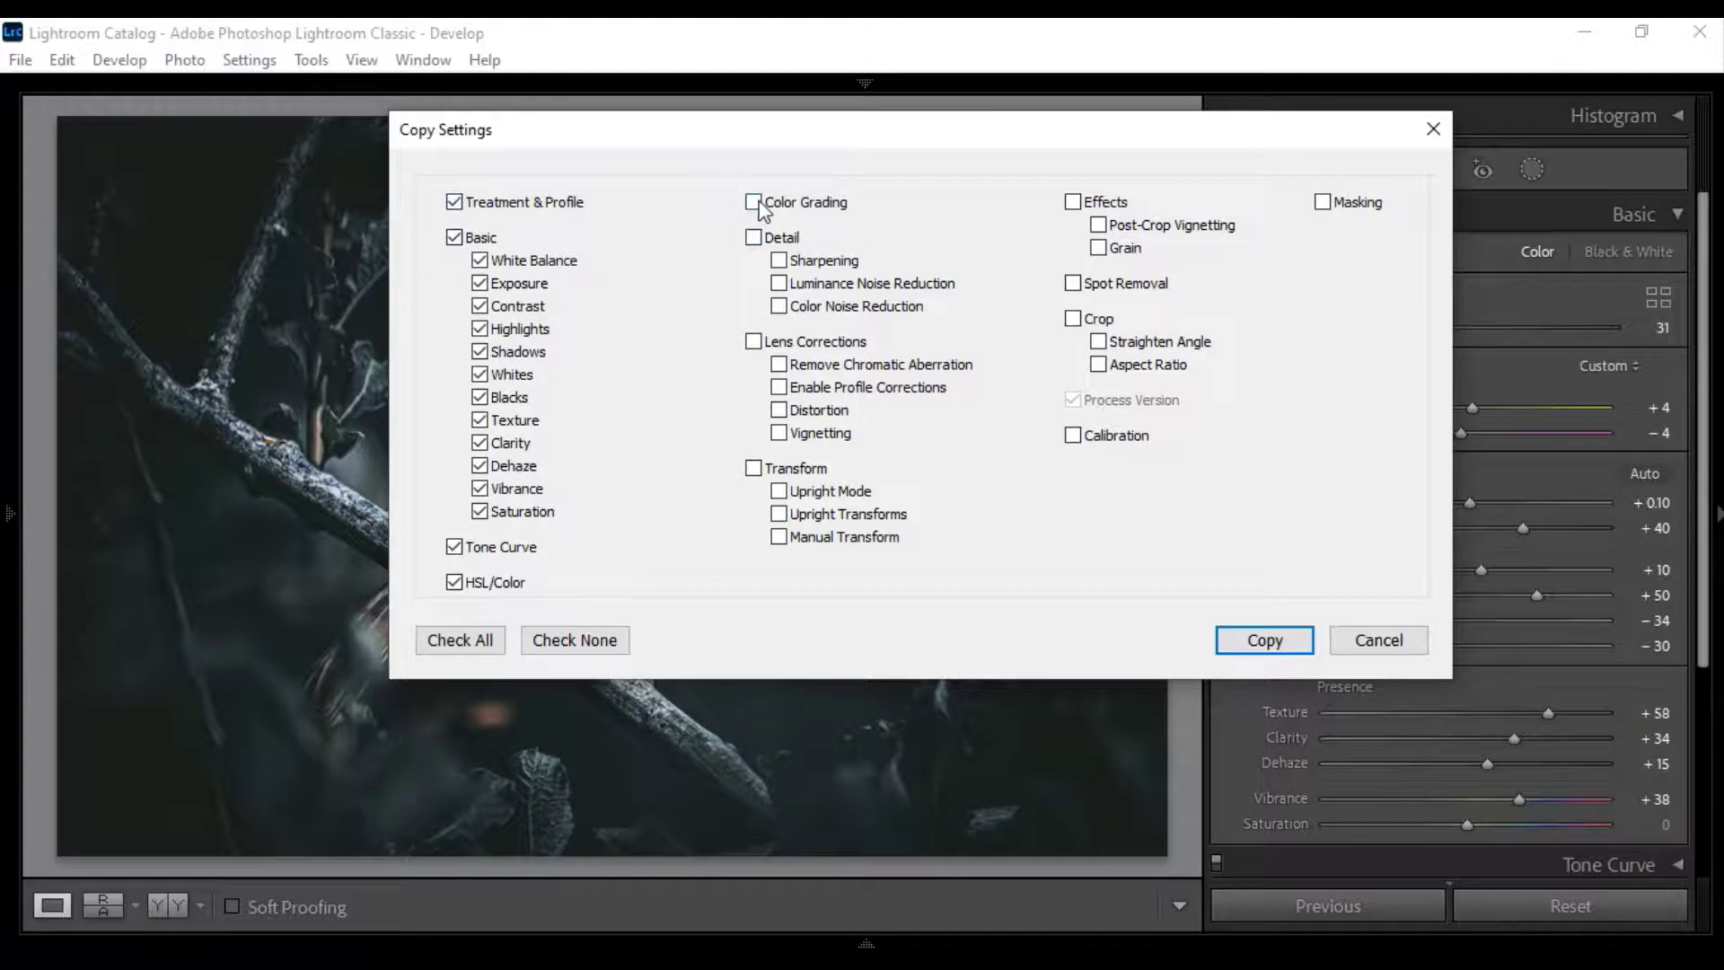
left_click(754, 238)
left_click(753, 202)
left_click(753, 342)
left_click(753, 468)
left_click(1072, 202)
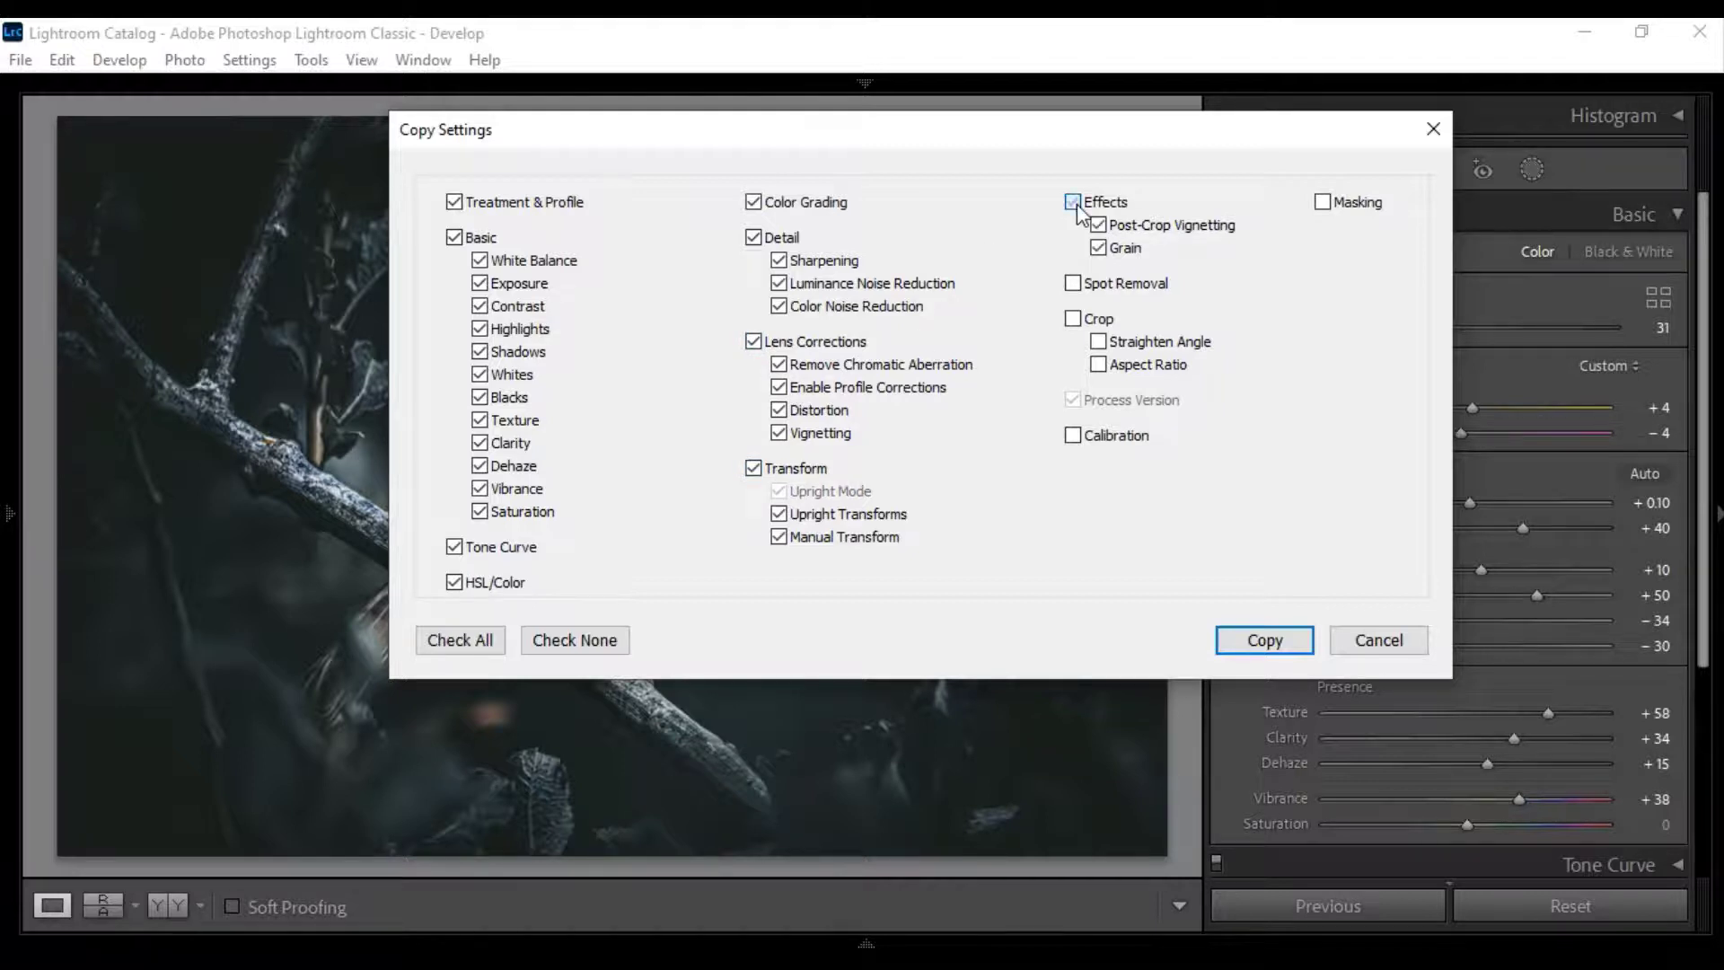
left_click(1072, 284)
left_click(1073, 319)
left_click(1323, 202)
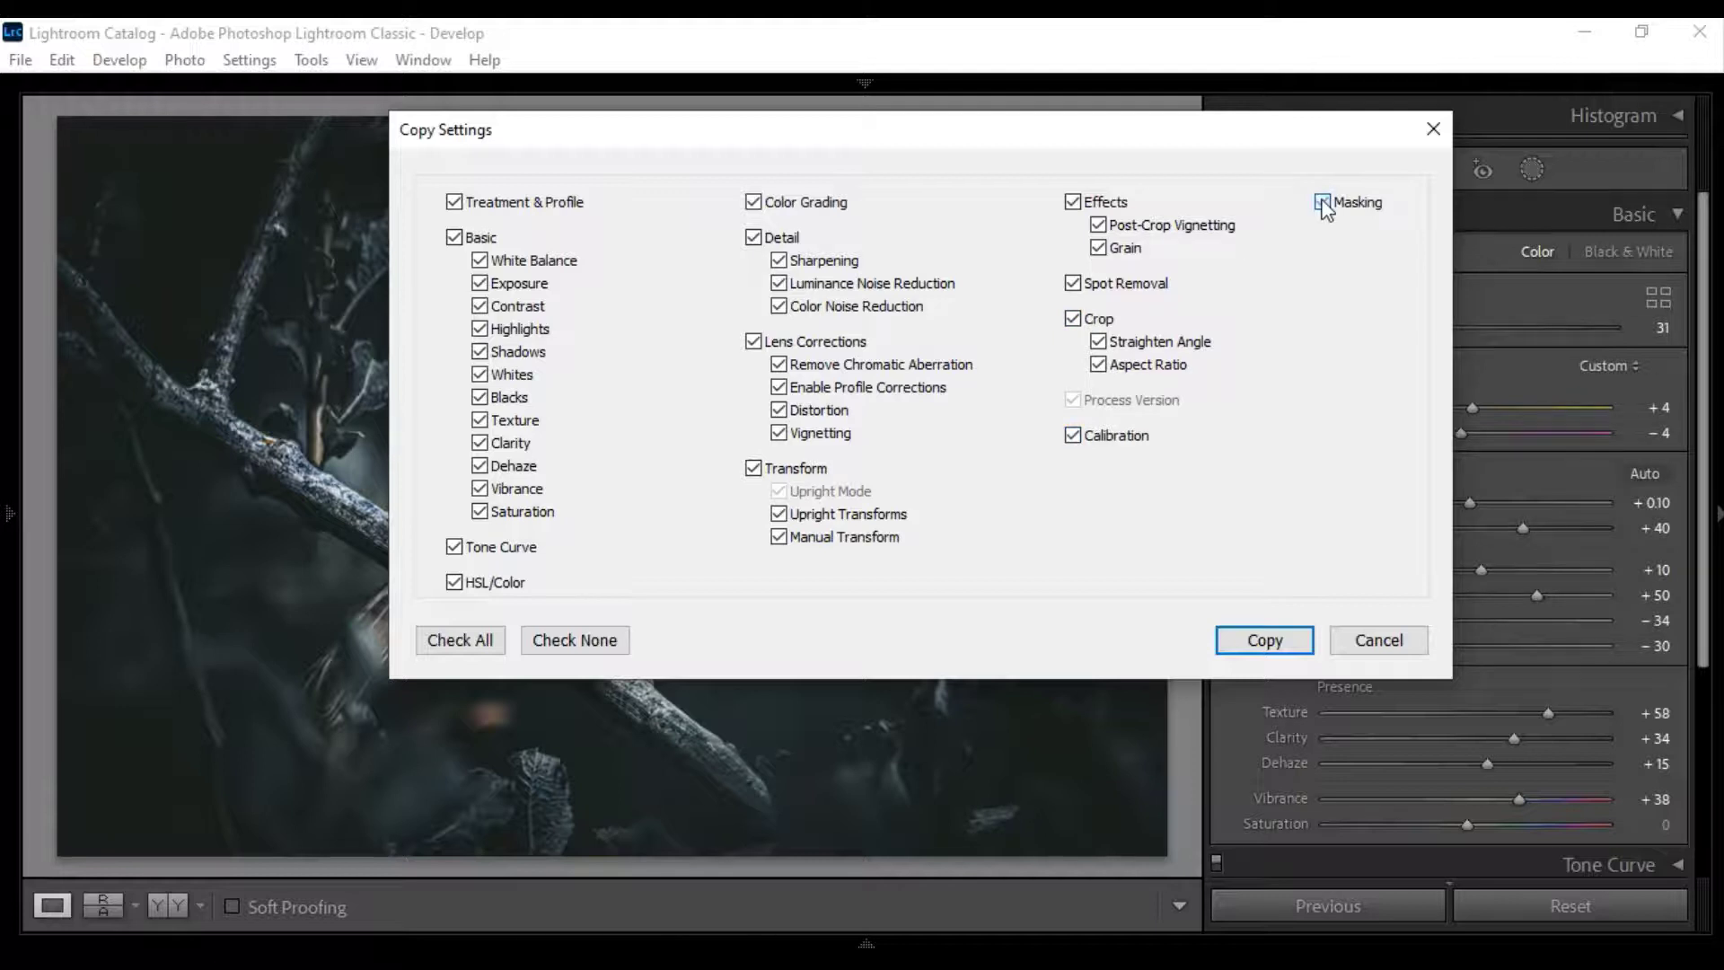
left_click(1262, 640)
- Paste the copied settings onto the green parrot photo, 54 (1).jpg
mouse_move(538, 943)
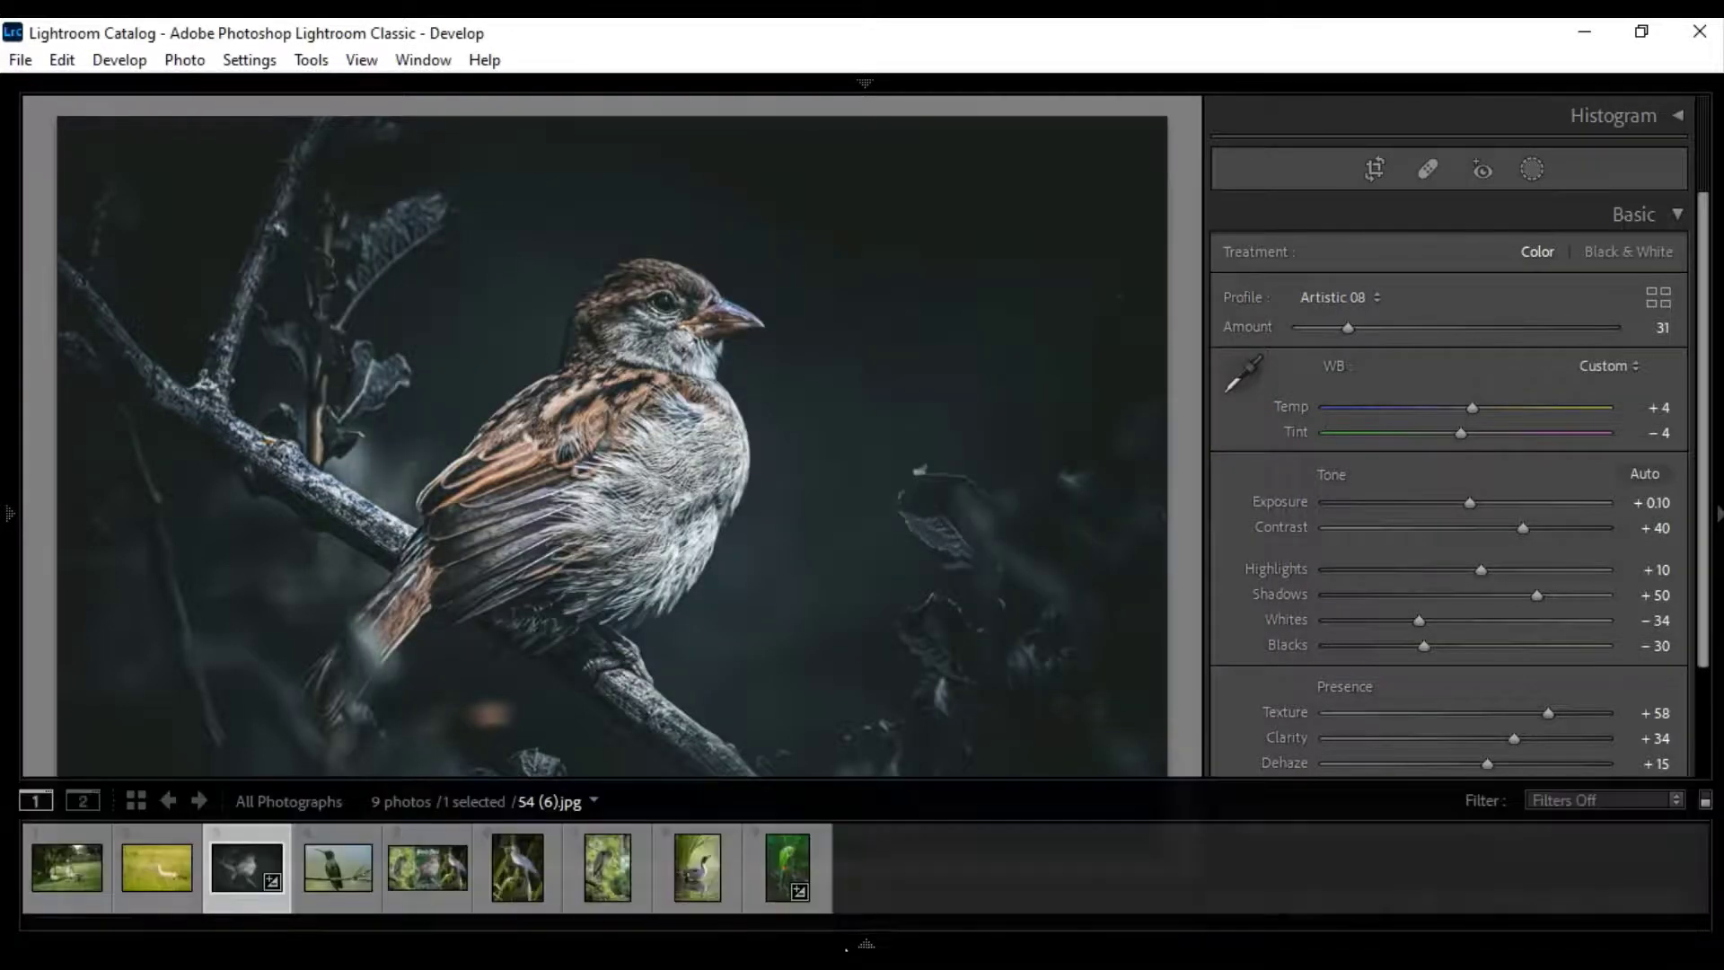
left_click(784, 867)
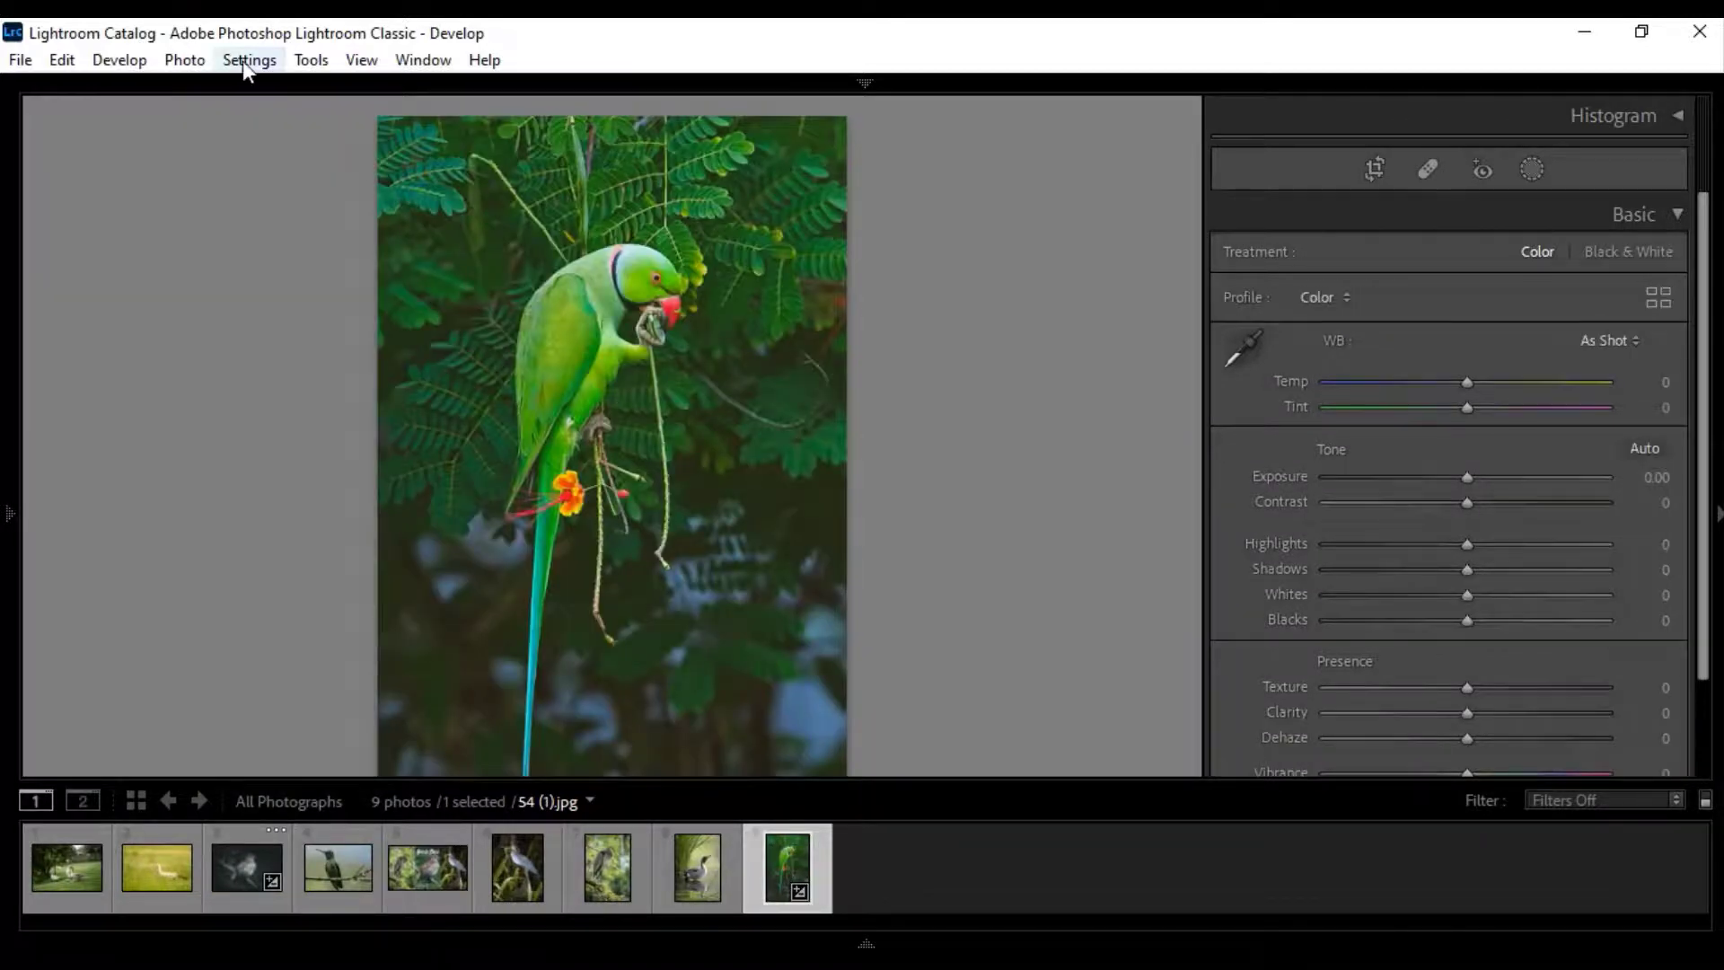
left_click(243, 61)
left_click(303, 246)
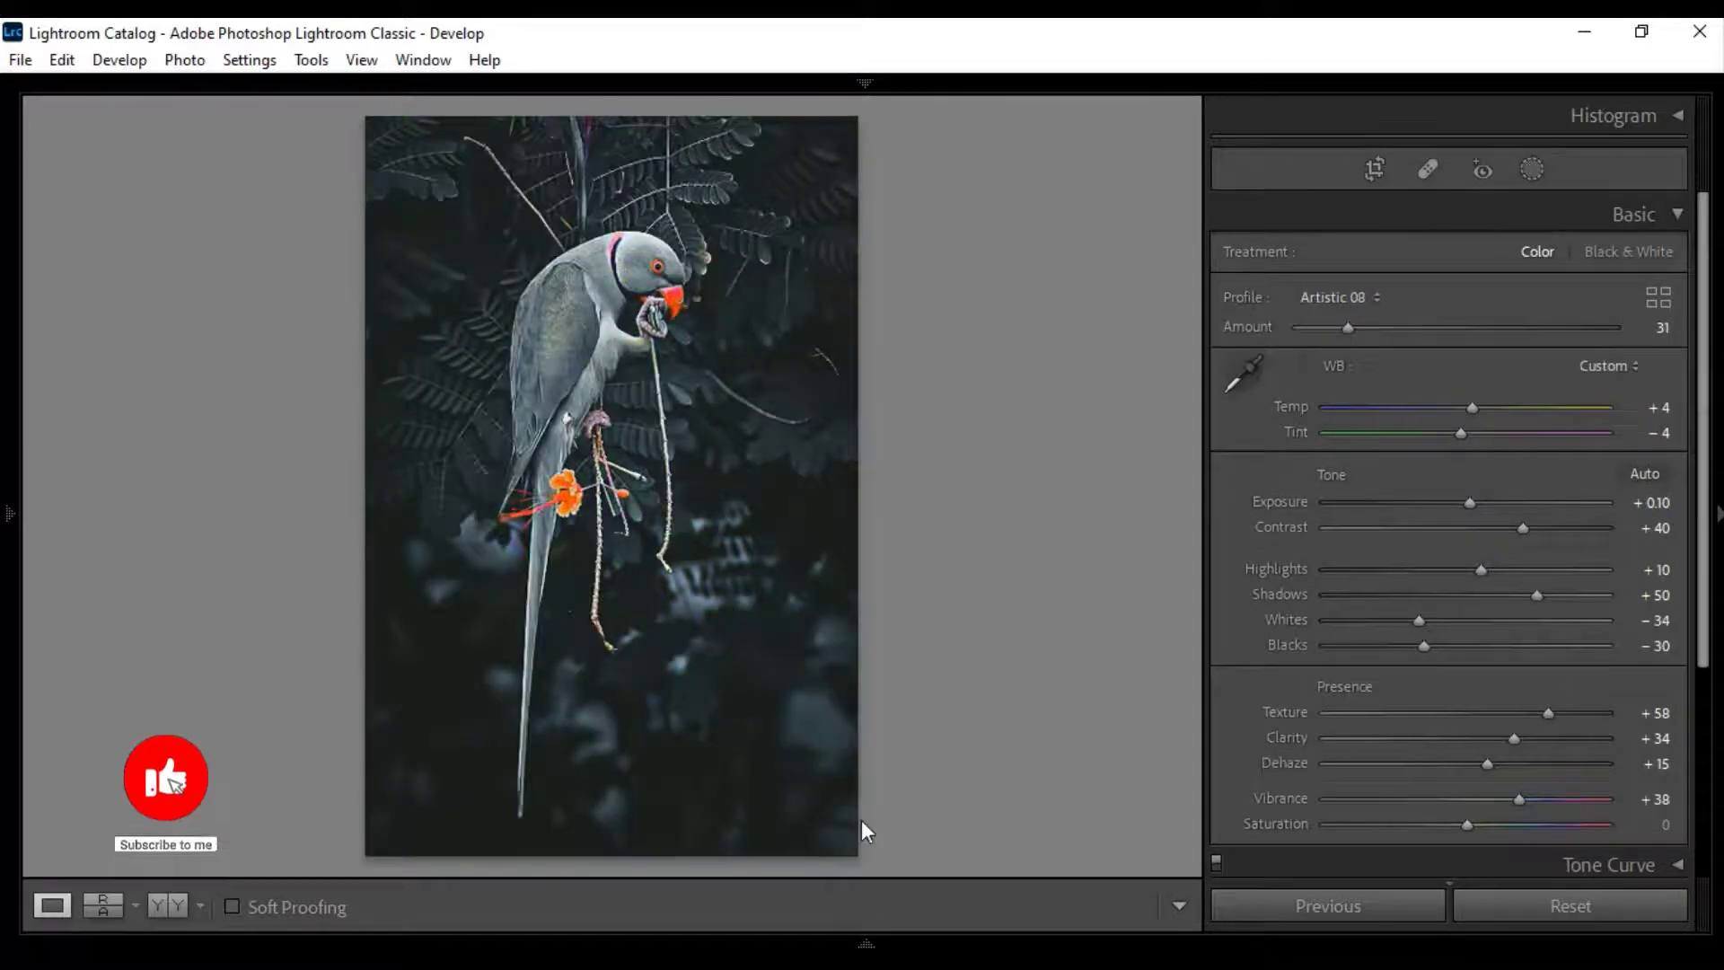
- Paste the copied settings onto the photo of the duck standing among reeds, 54 (2).jpg
mouse_move(864, 940)
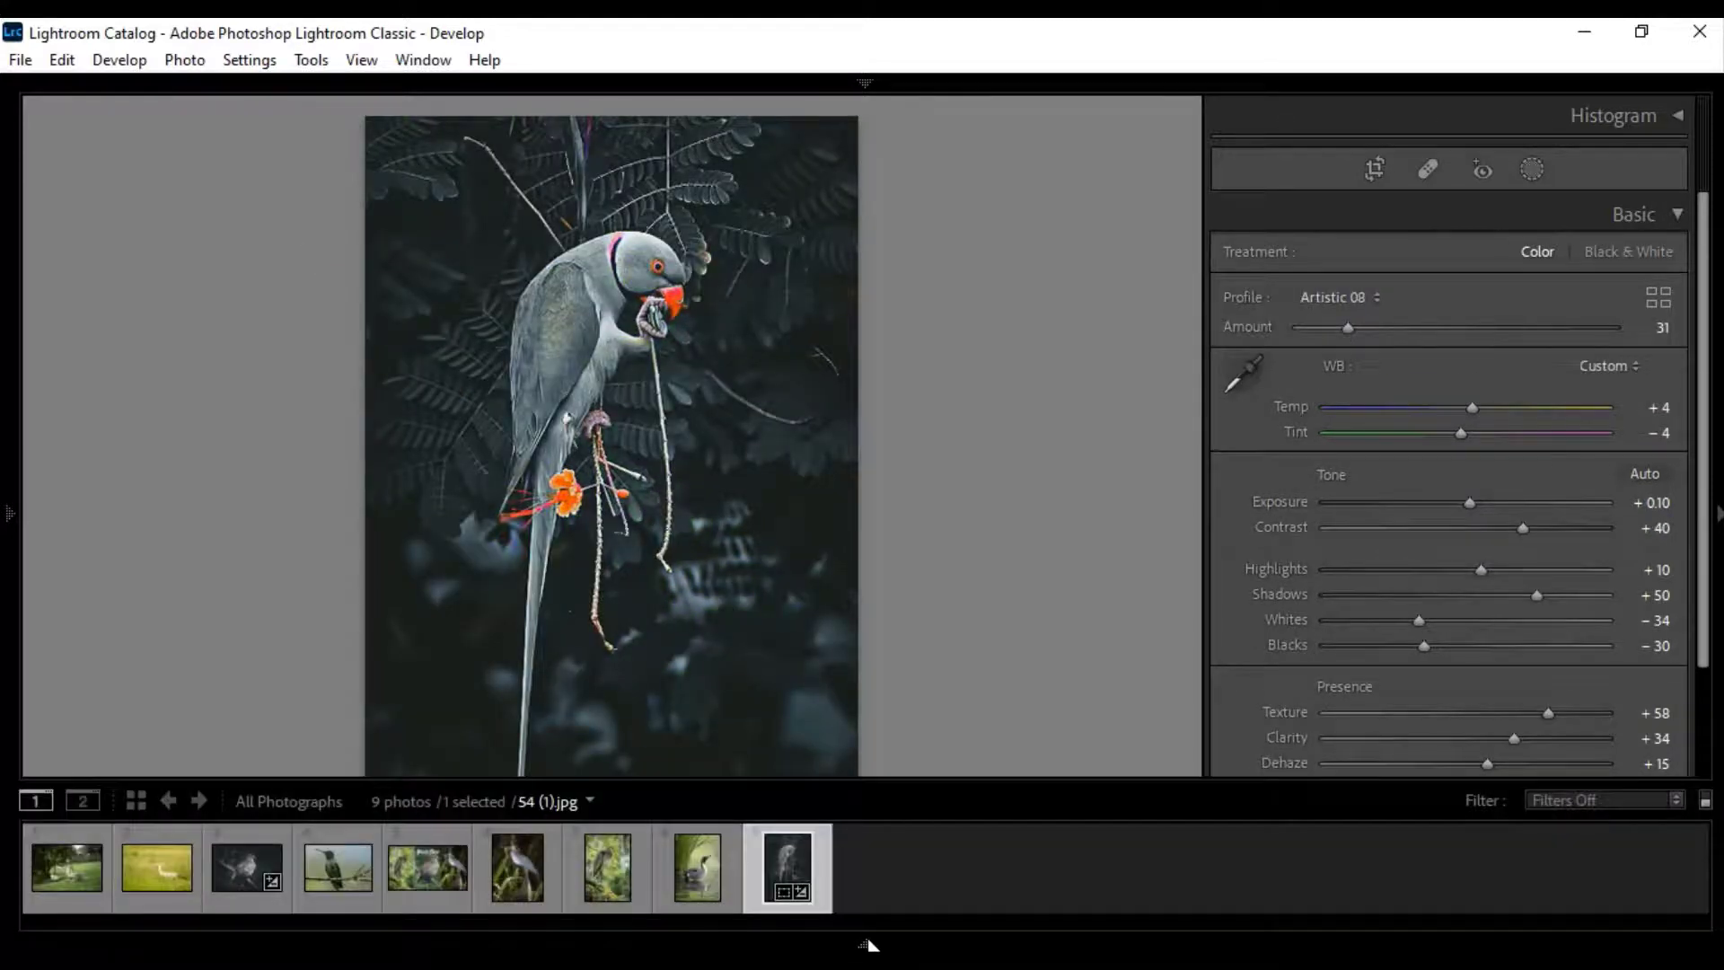
left_click(696, 875)
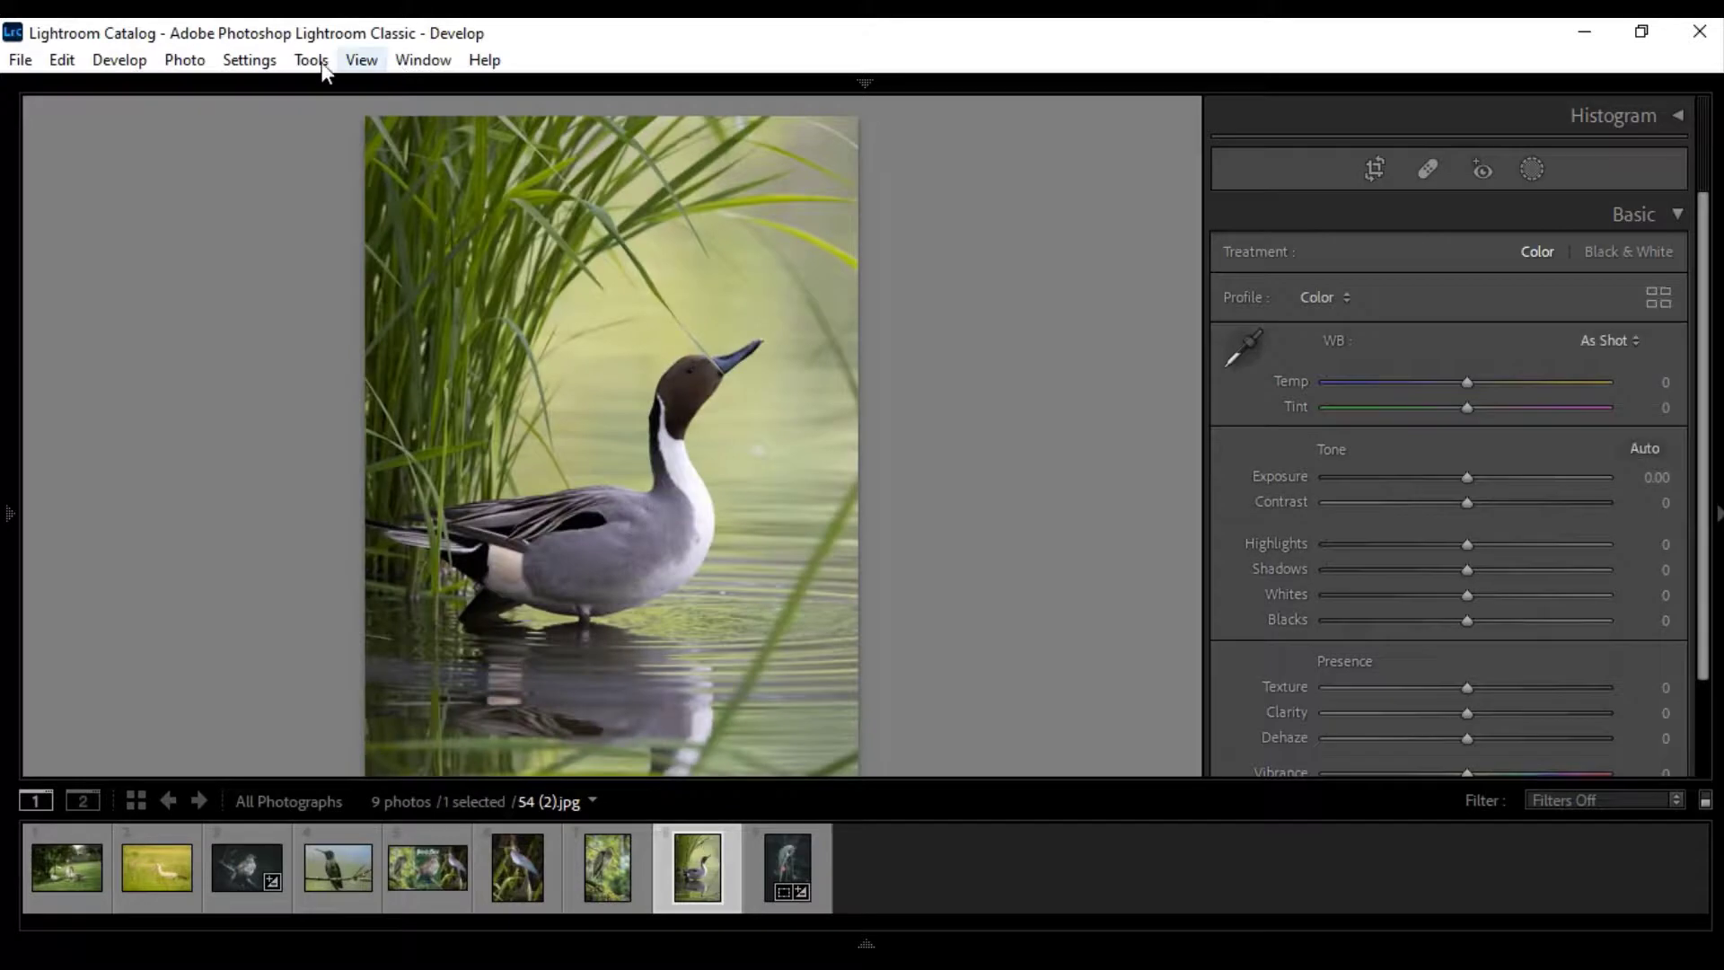
left_click(264, 63)
left_click(334, 244)
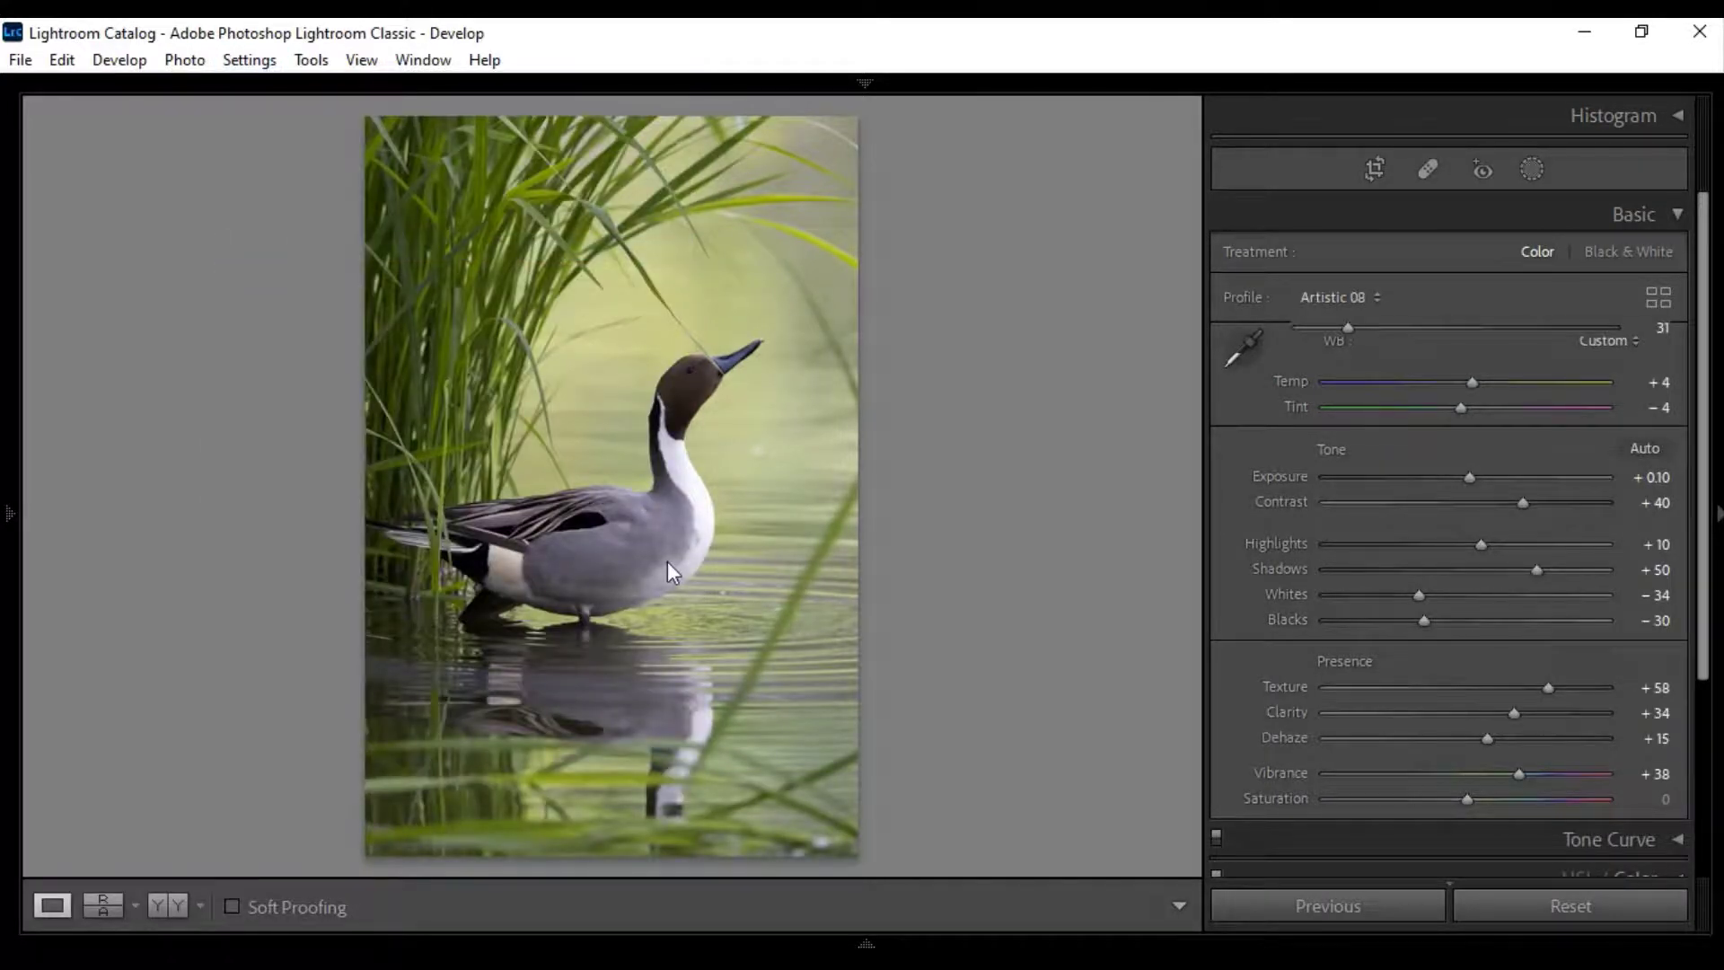
- Paste the copied settings onto the photo of the grey heron in the tree, 54 (3).jpg
mouse_move(869, 945)
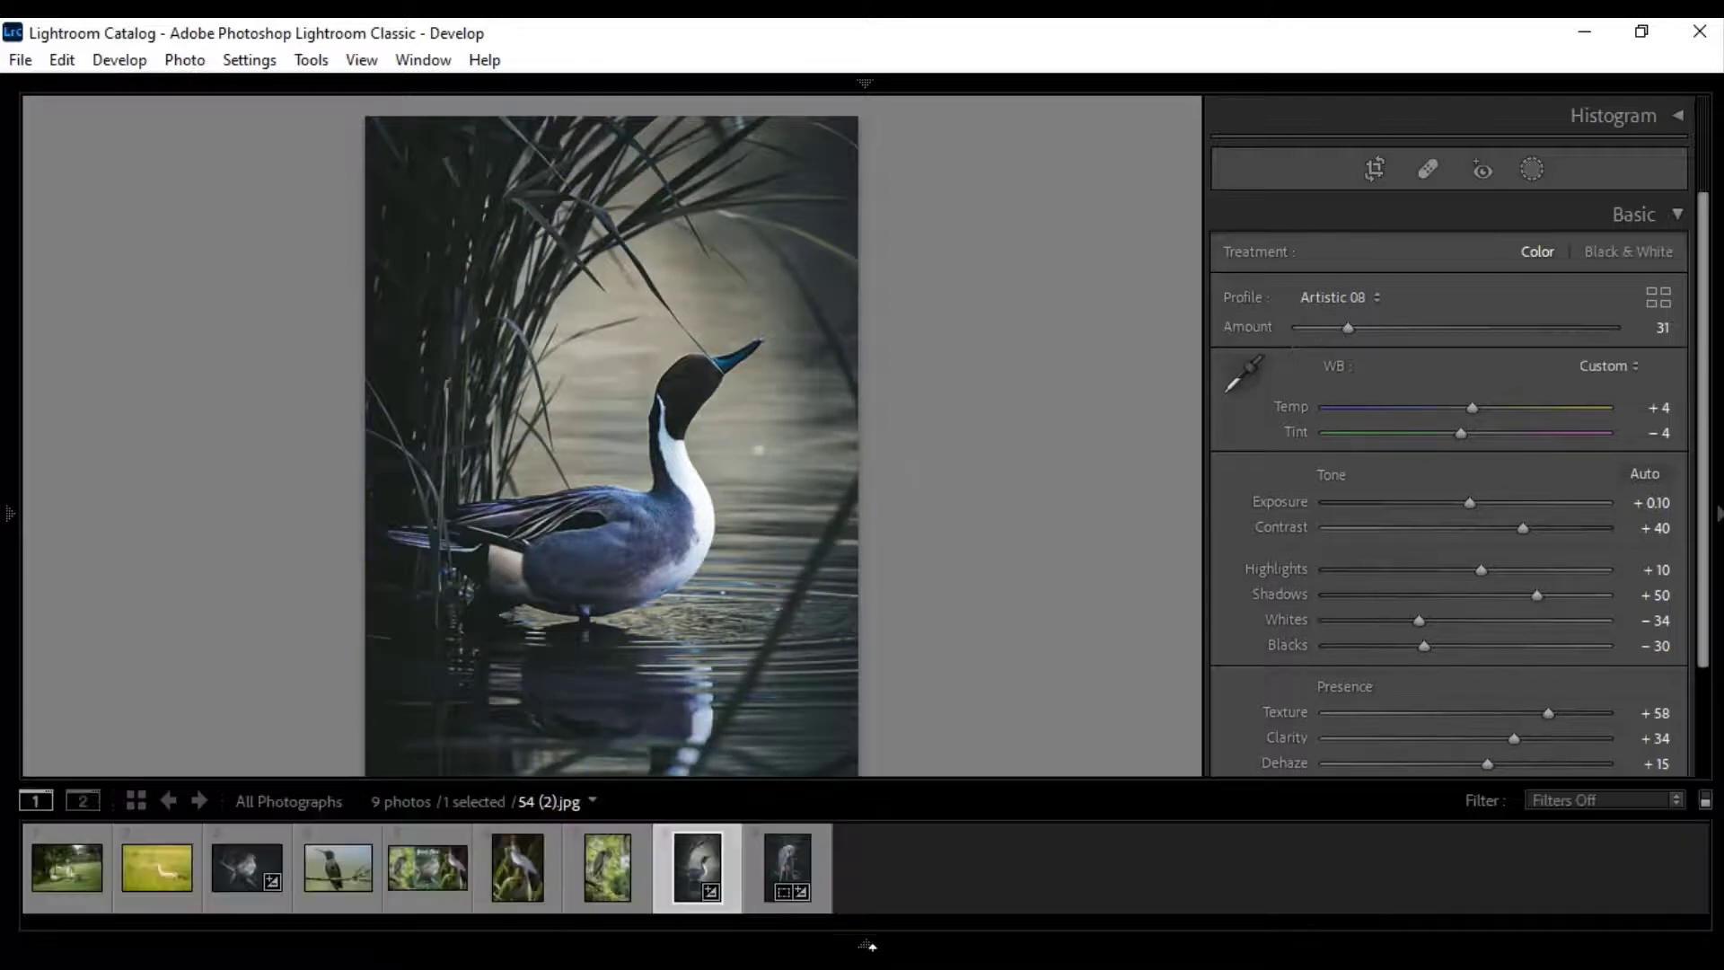
left_click(609, 885)
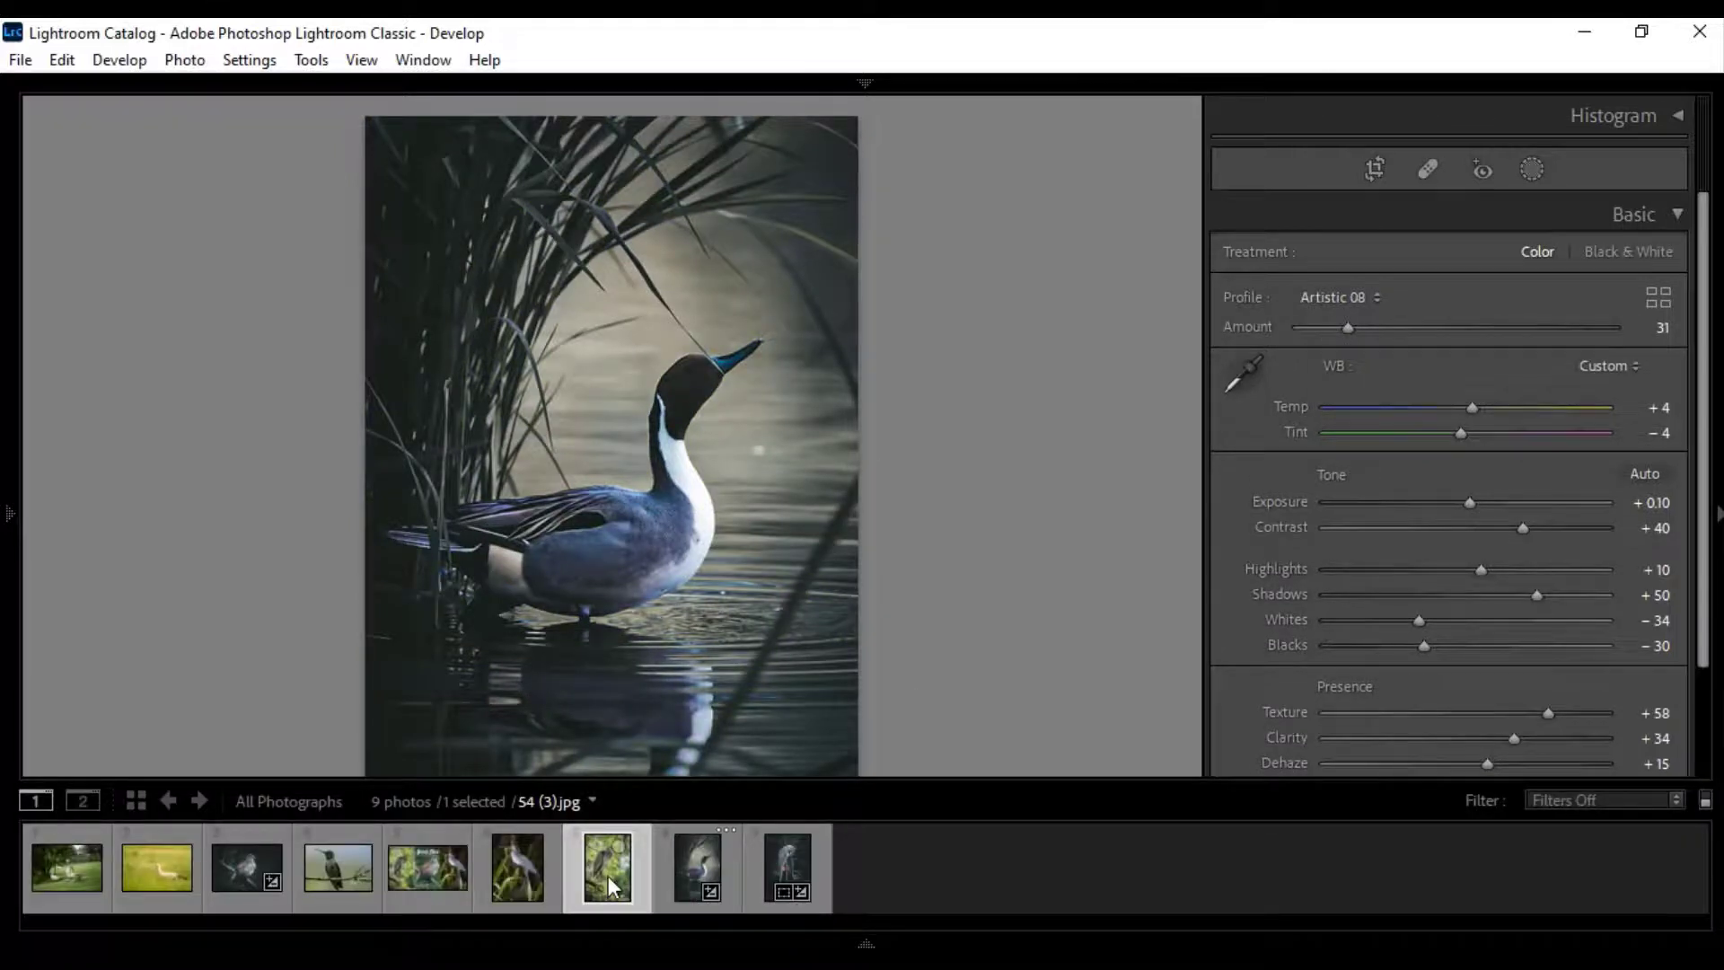
left_click(251, 59)
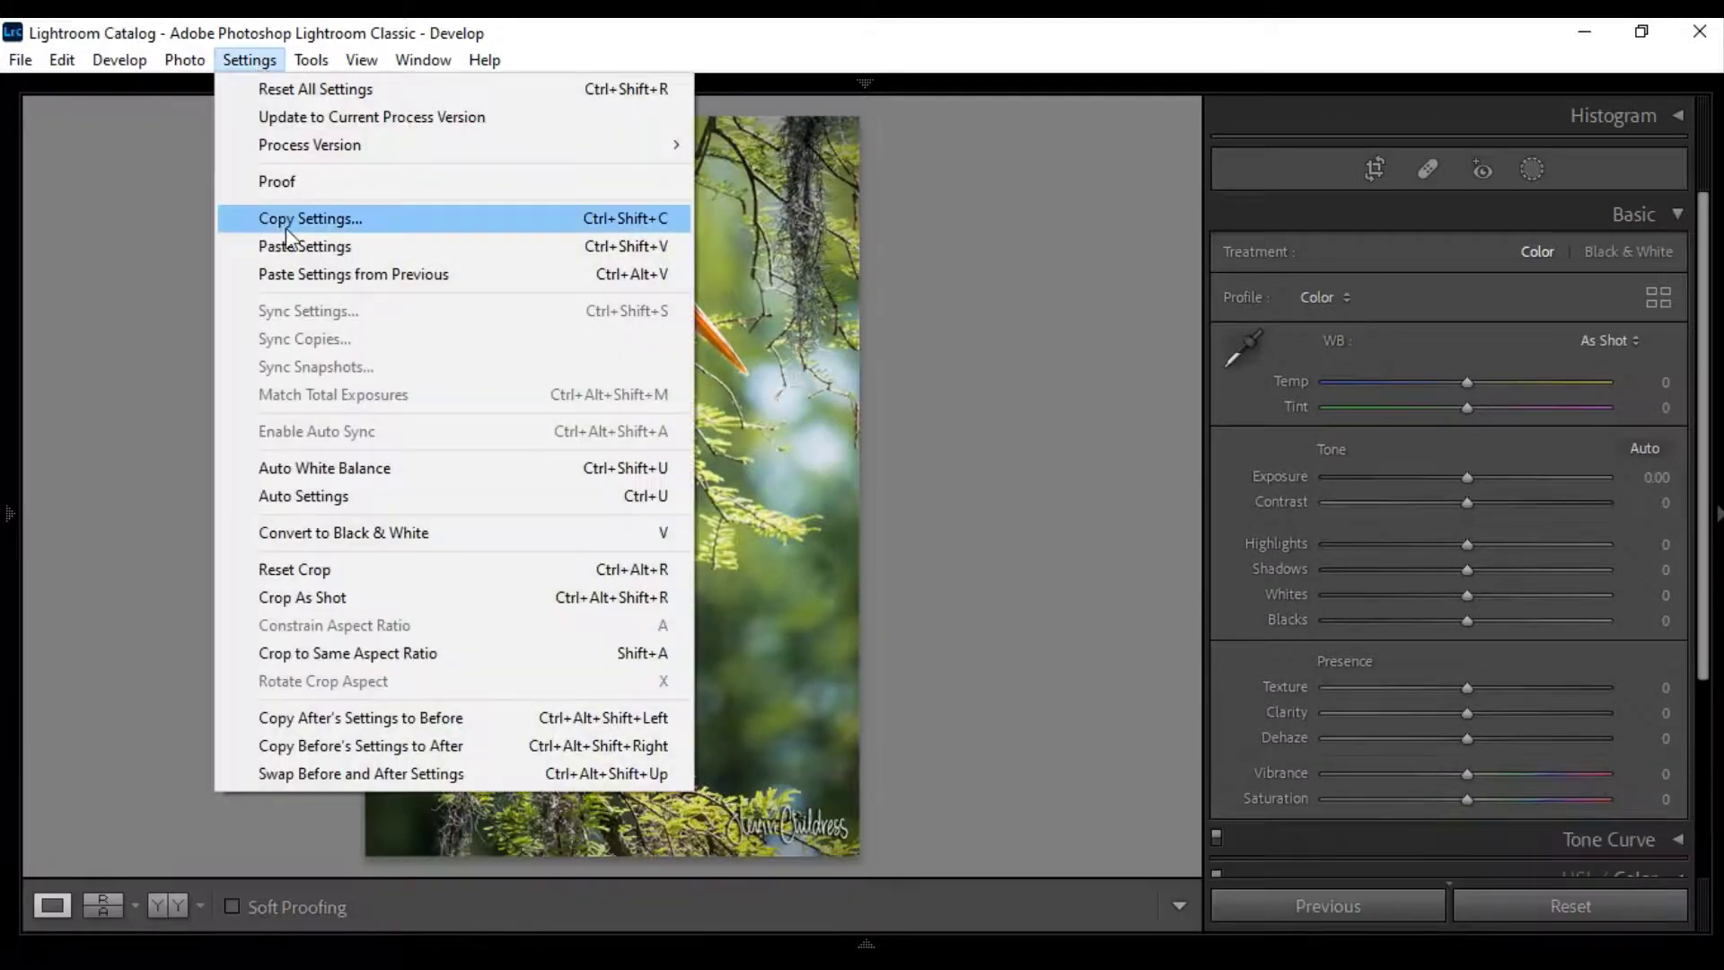
left_click(298, 250)
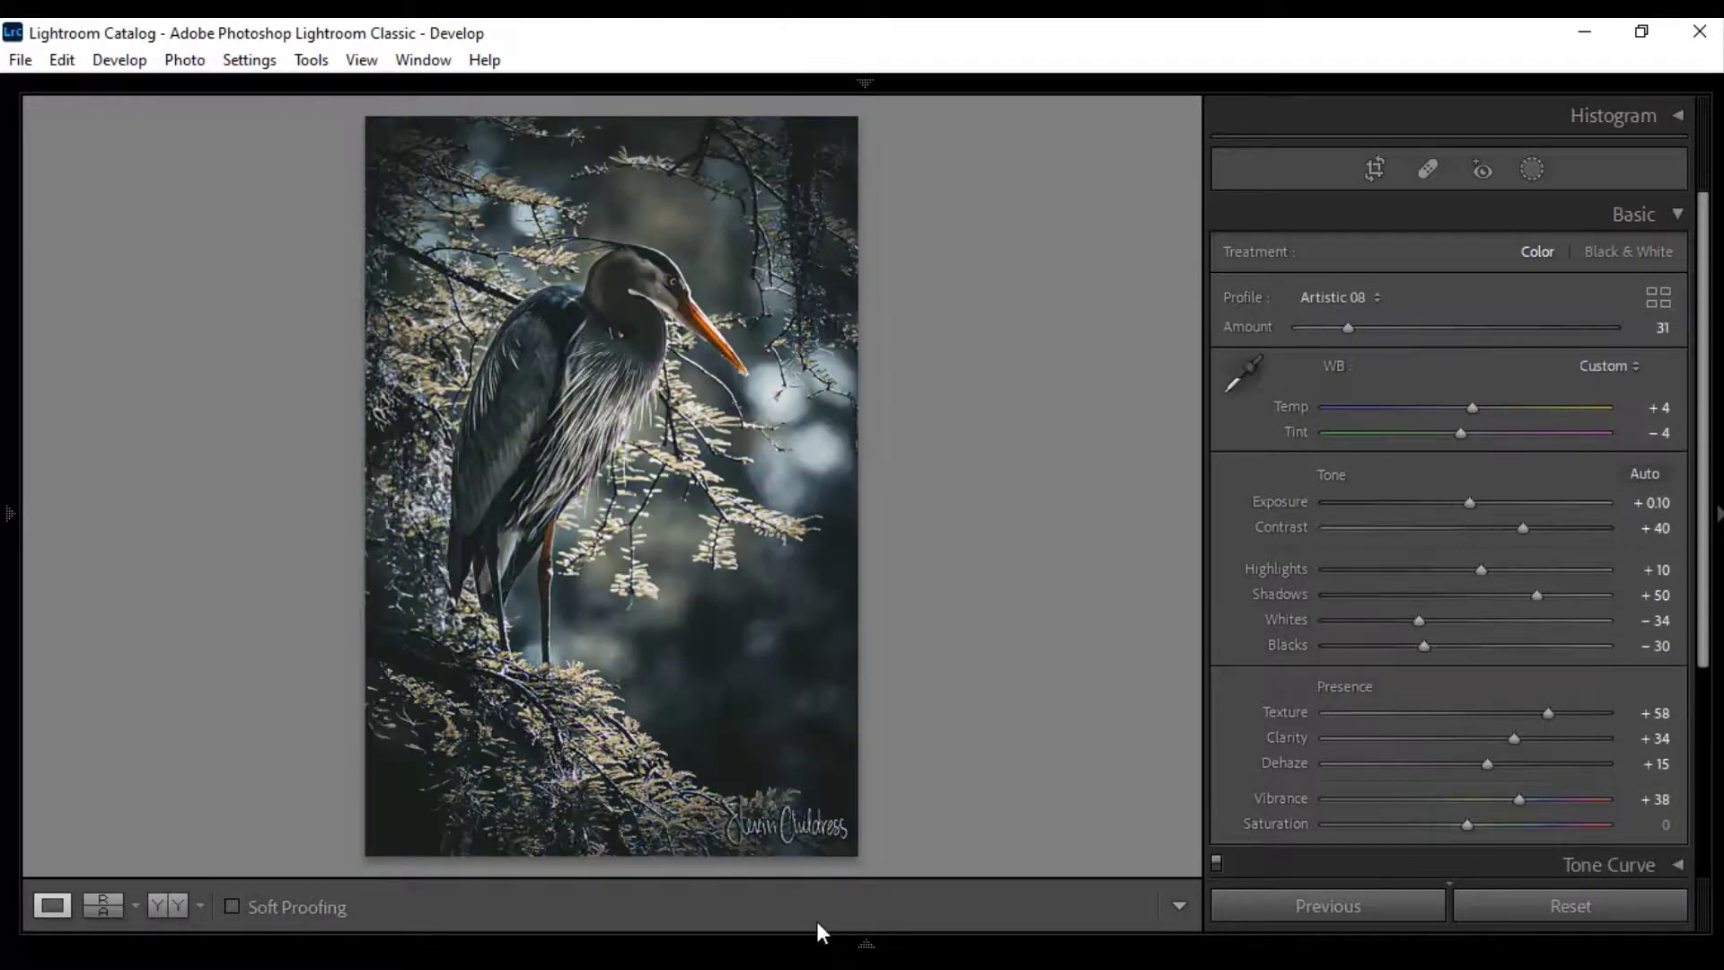
- Paste the copied settings onto the photo of the long-billed blue heron among leaves, 54 (8).jpg
mouse_move(866, 945)
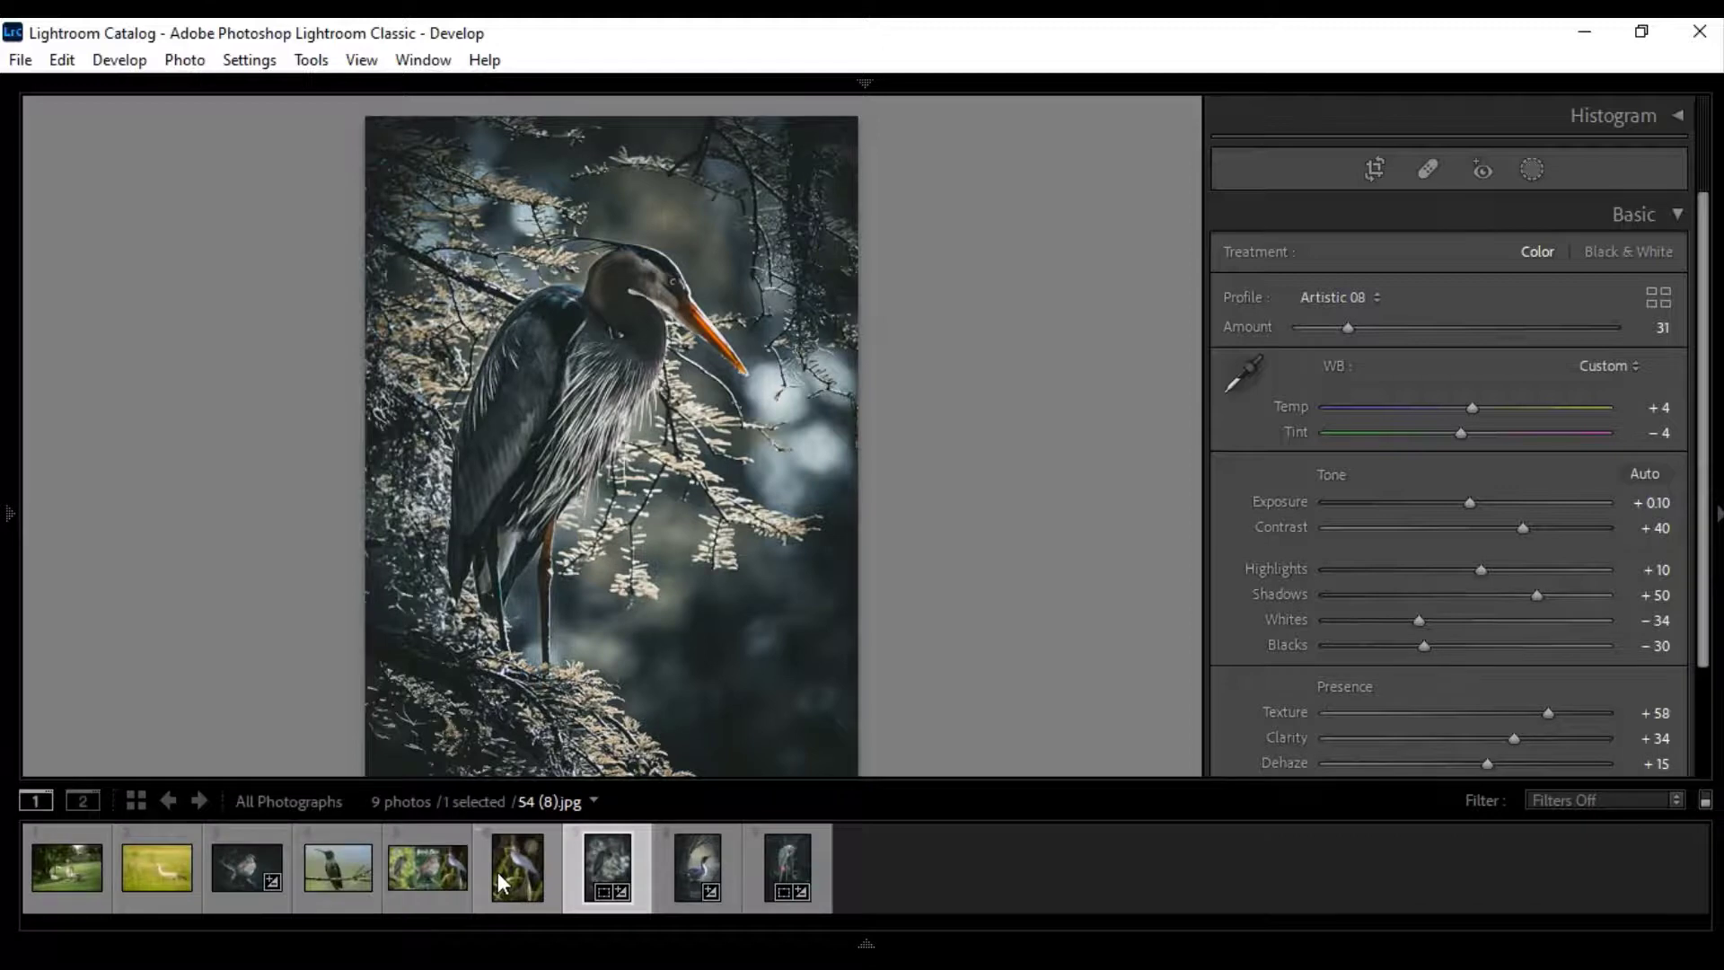
left_click(497, 870)
left_click(249, 61)
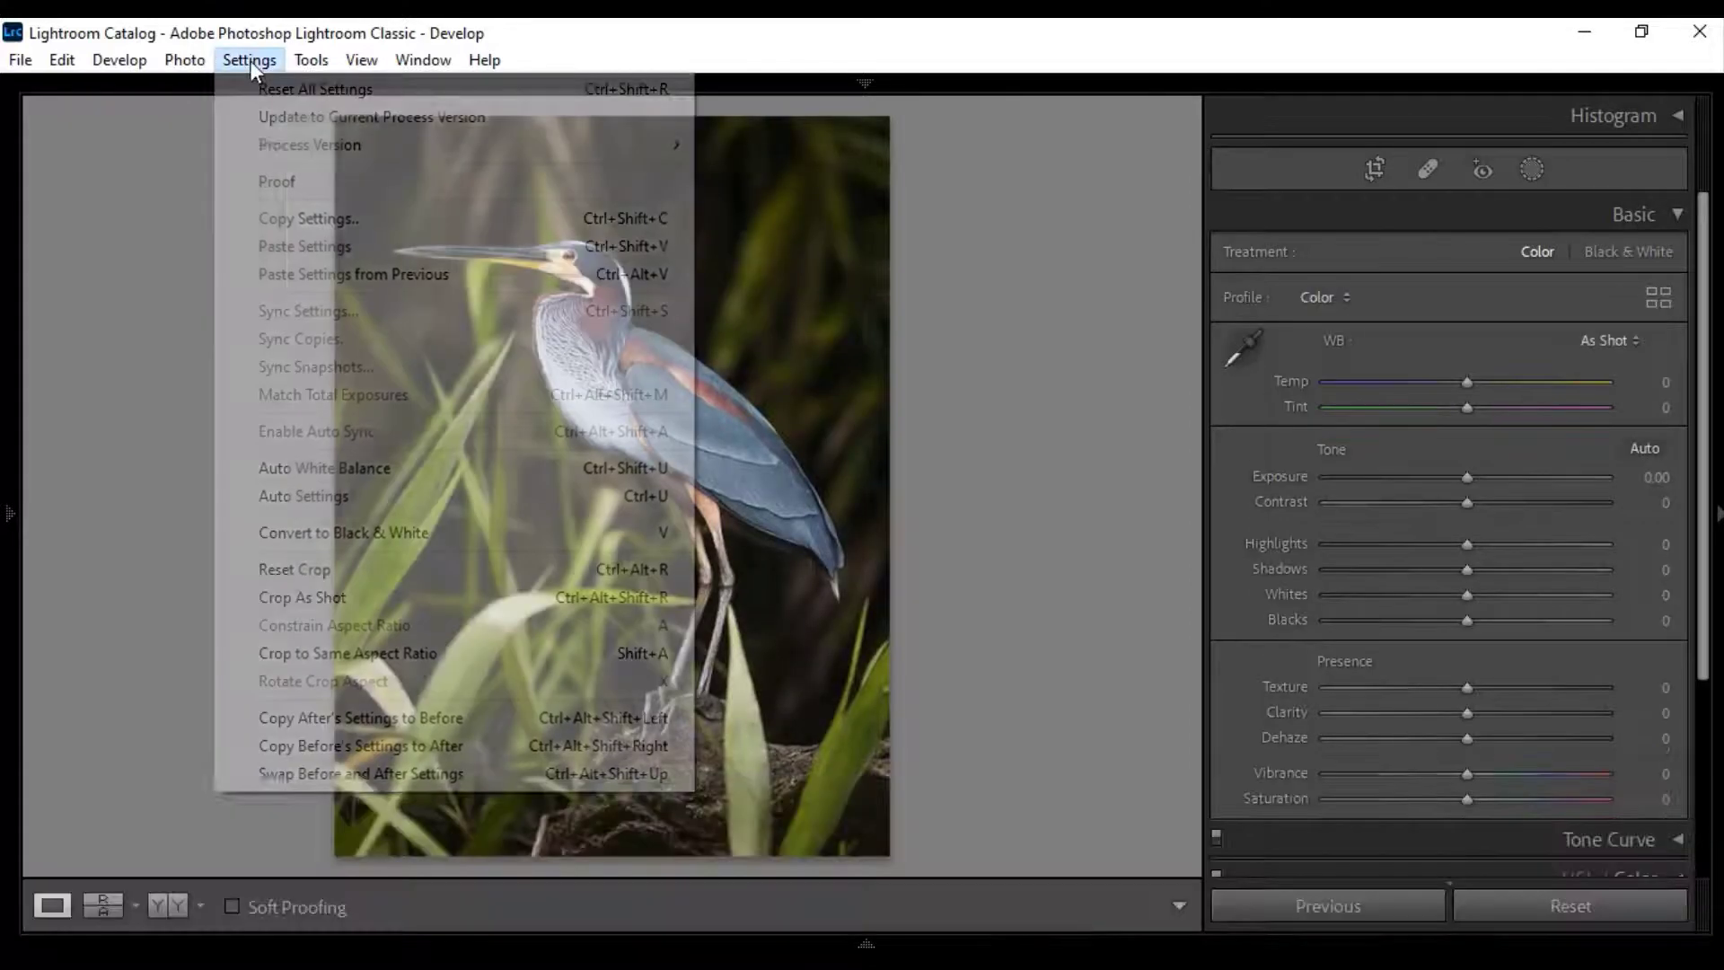
left_click(300, 247)
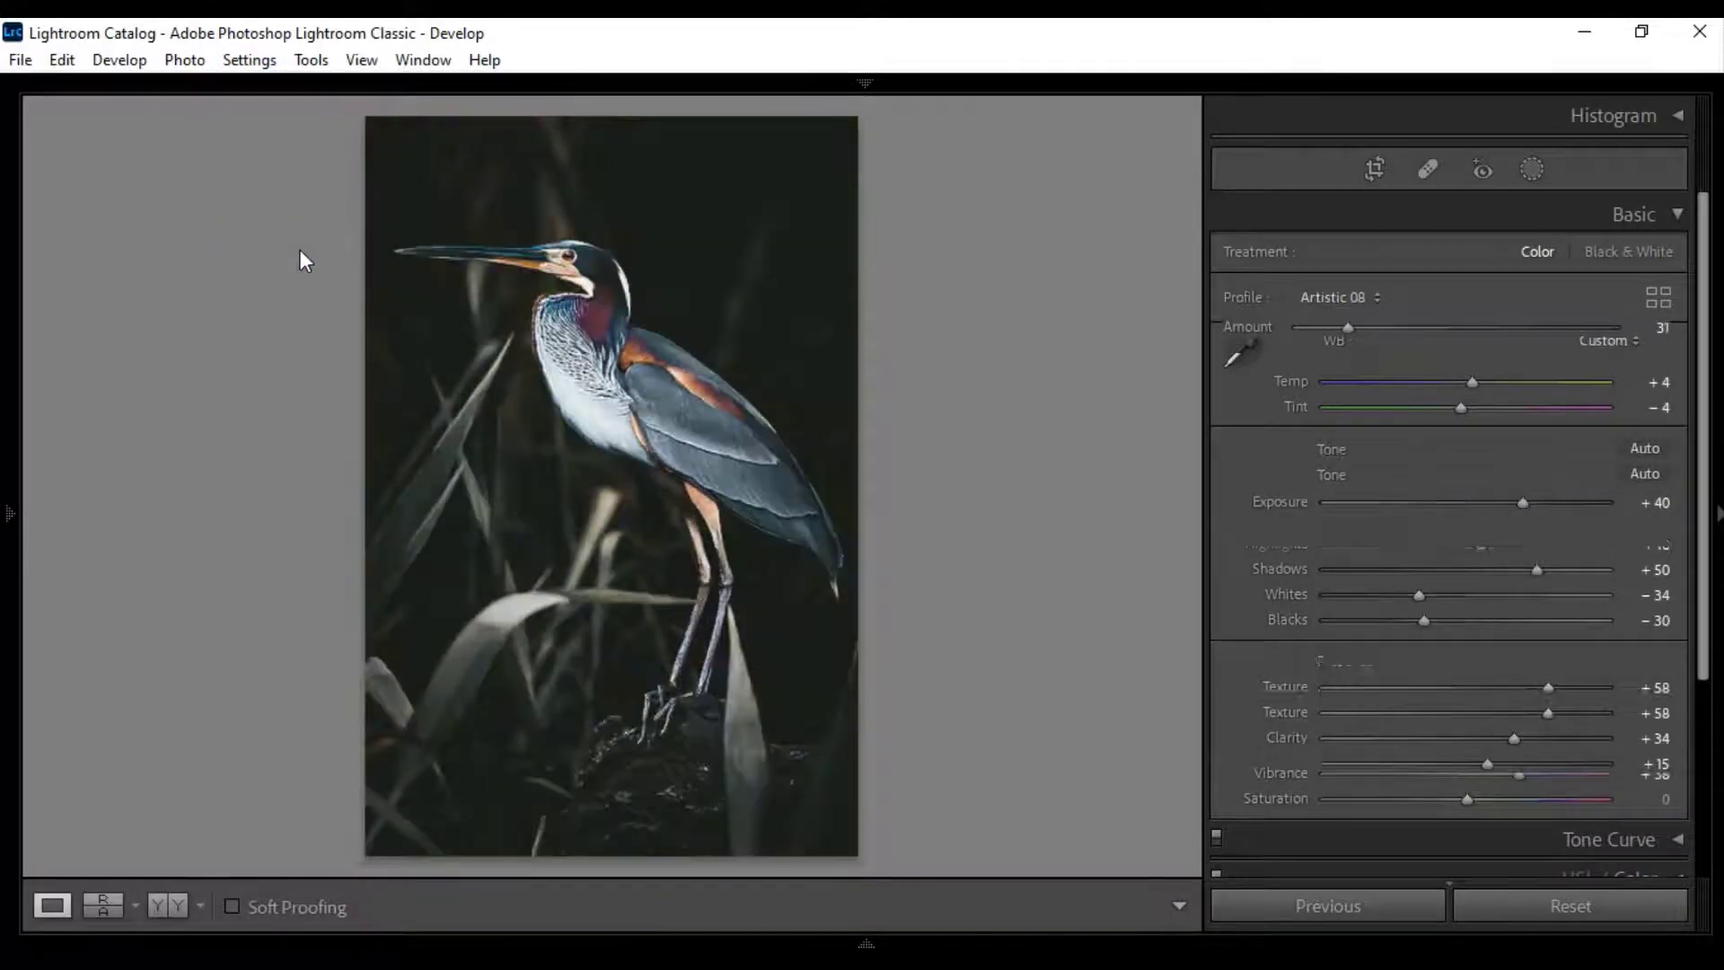
- Paste the copied settings onto the hummingbird photo, 54 (5).jpg
mouse_move(862, 945)
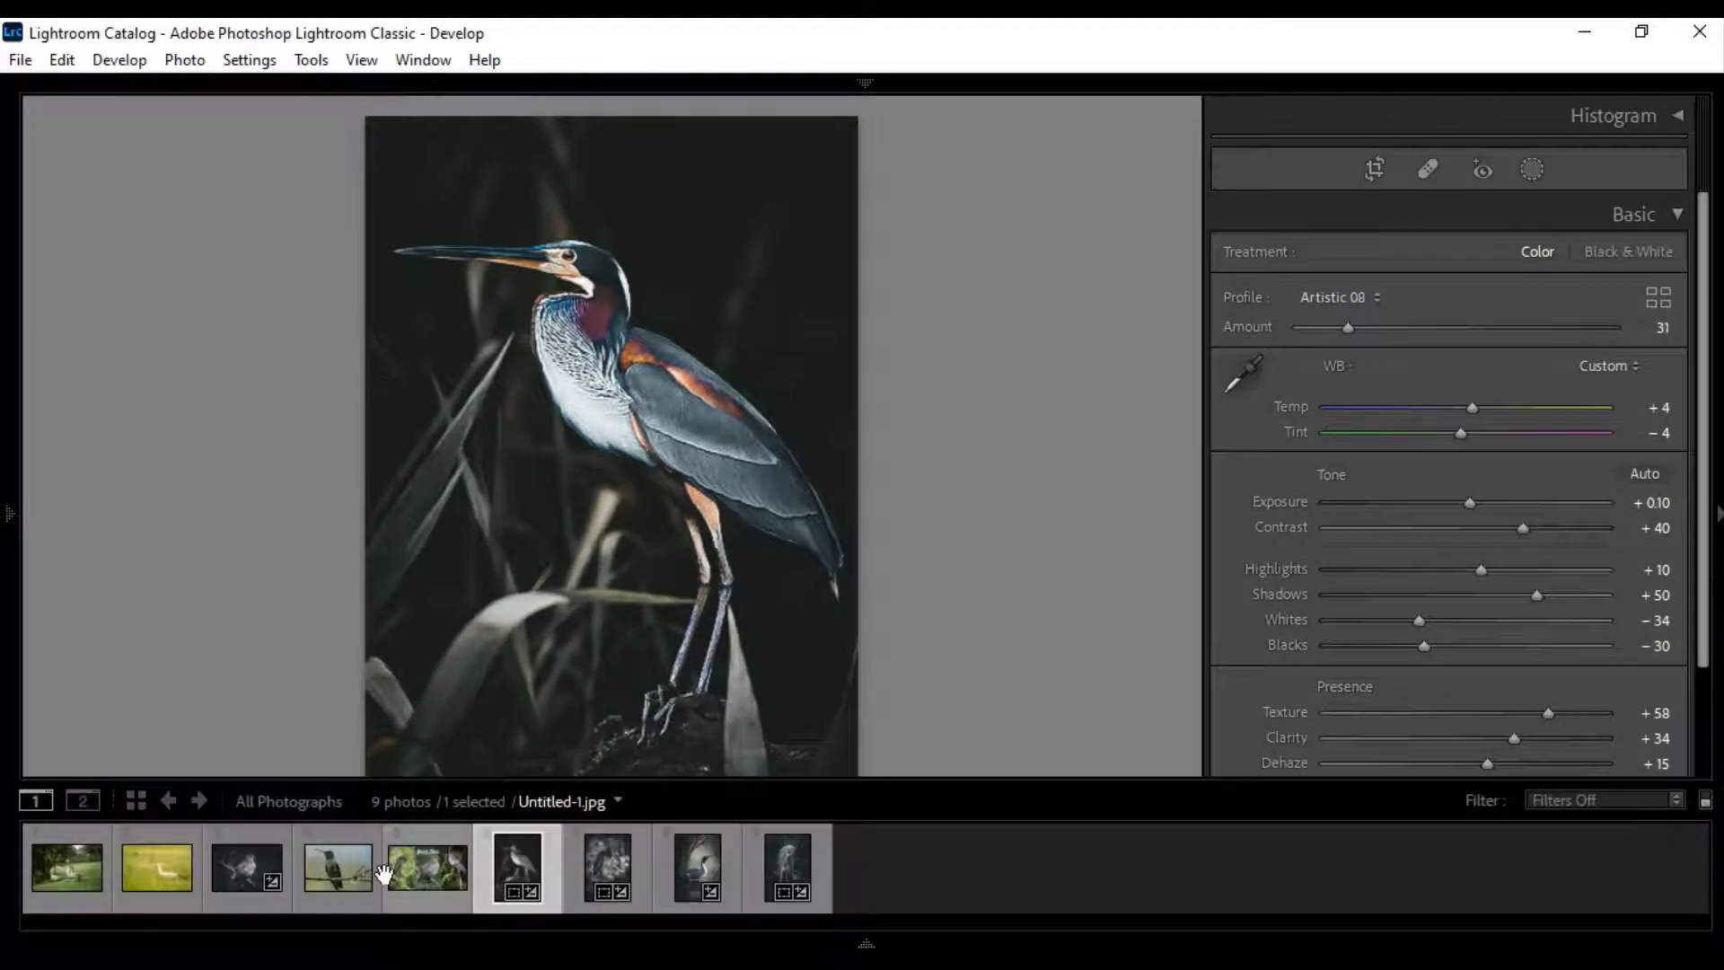
left_click(332, 875)
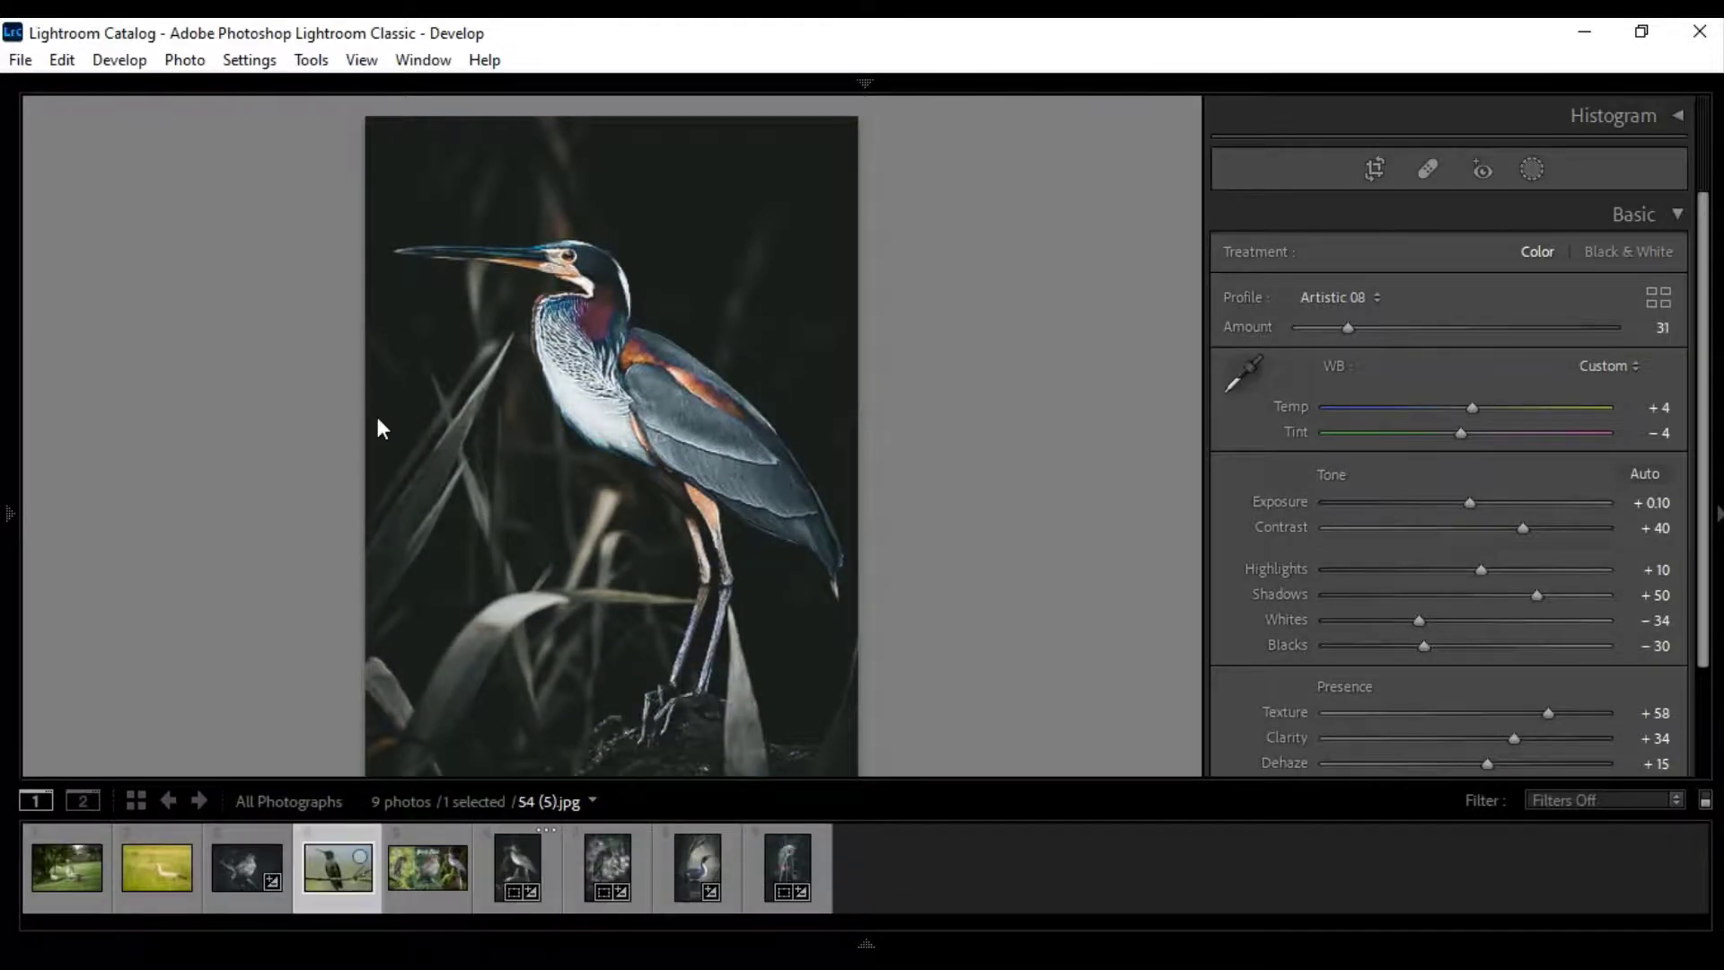
left_click(251, 61)
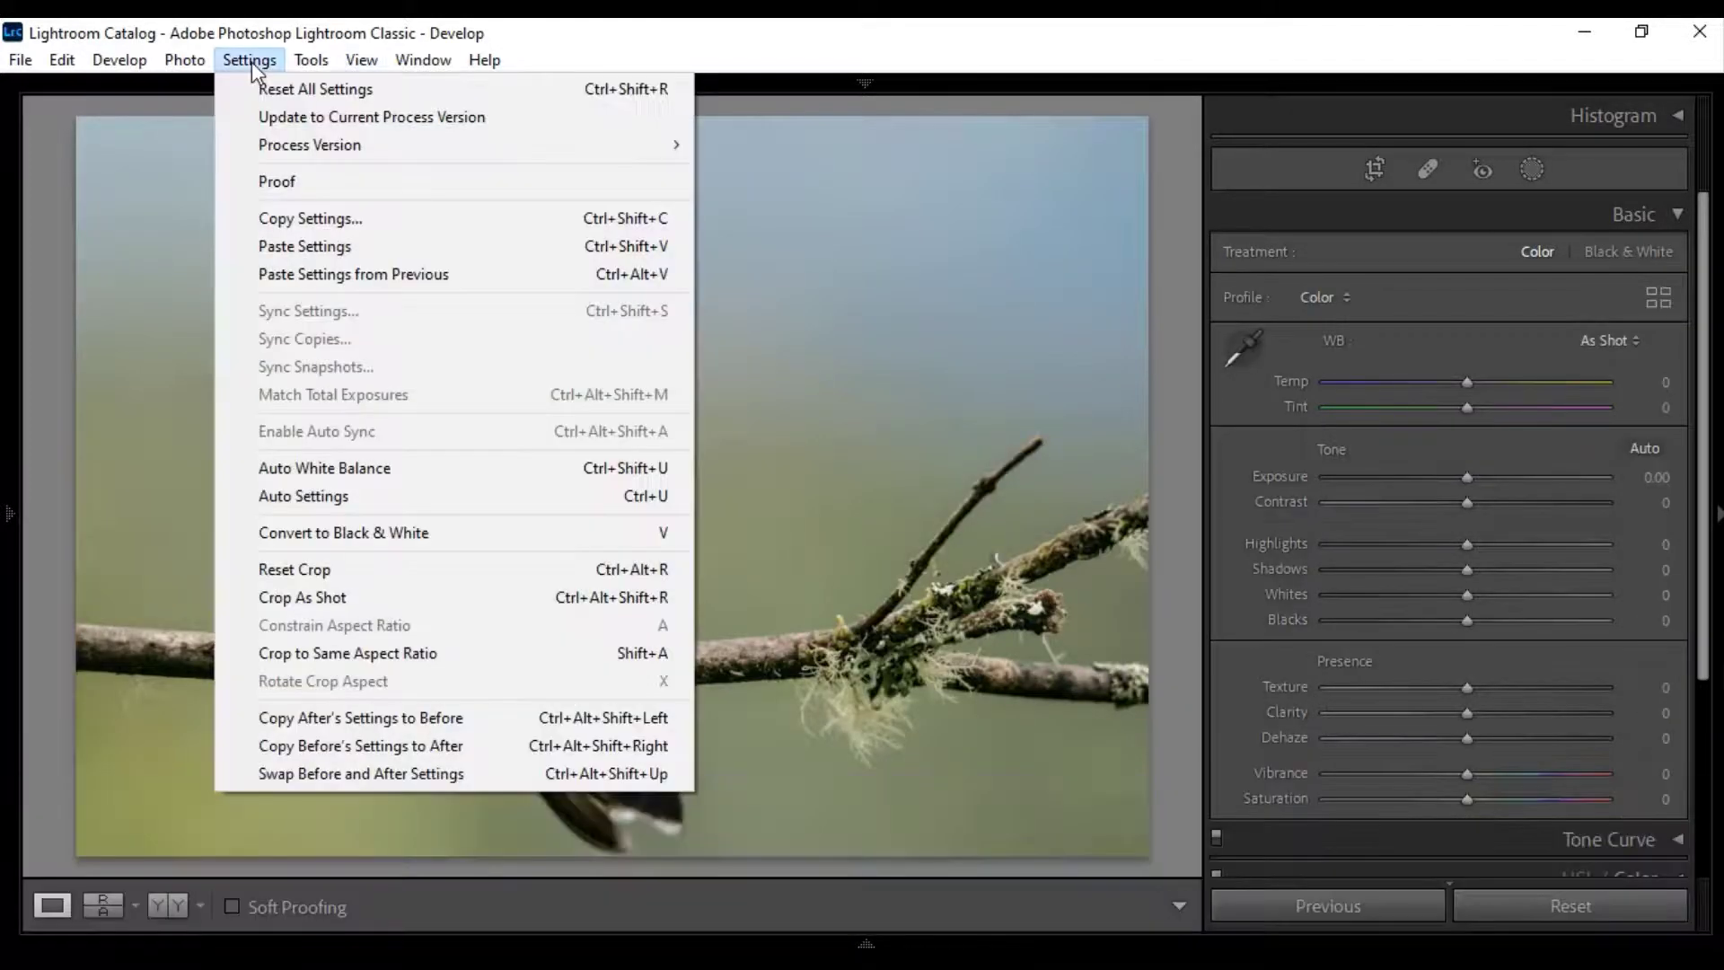
left_click(305, 248)
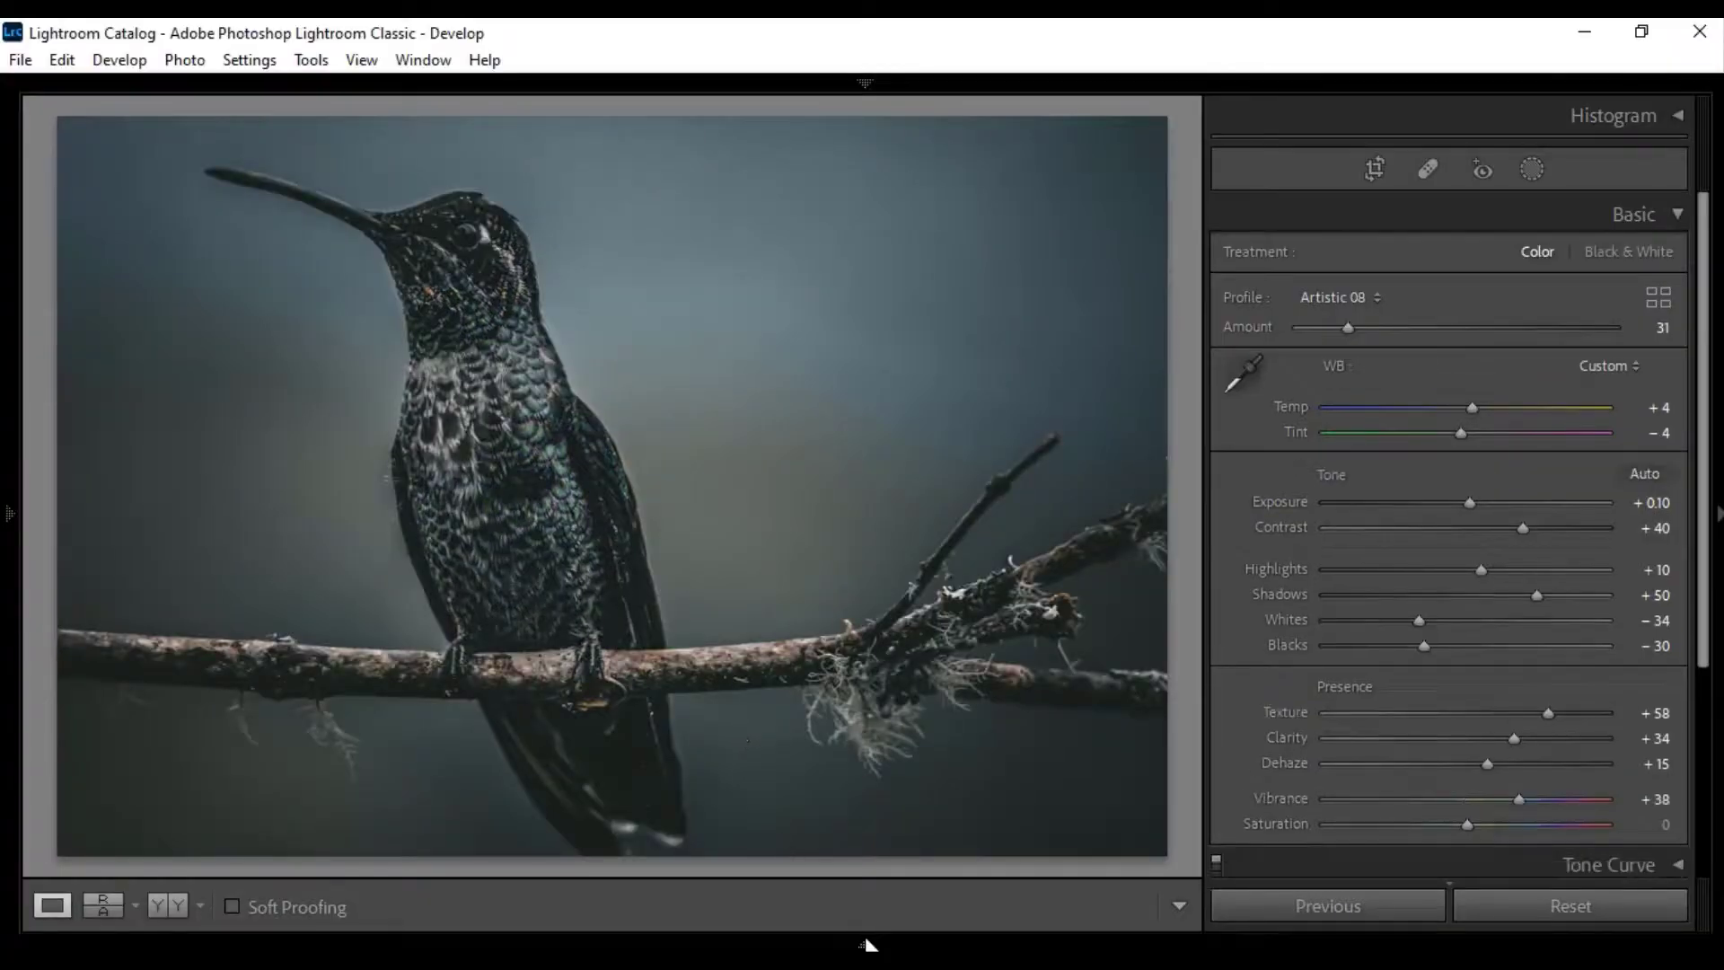
- Paste the copied settings onto the photo of the stork in the grass field, 54 (7).jpg
mouse_move(865, 942)
left_click(156, 874)
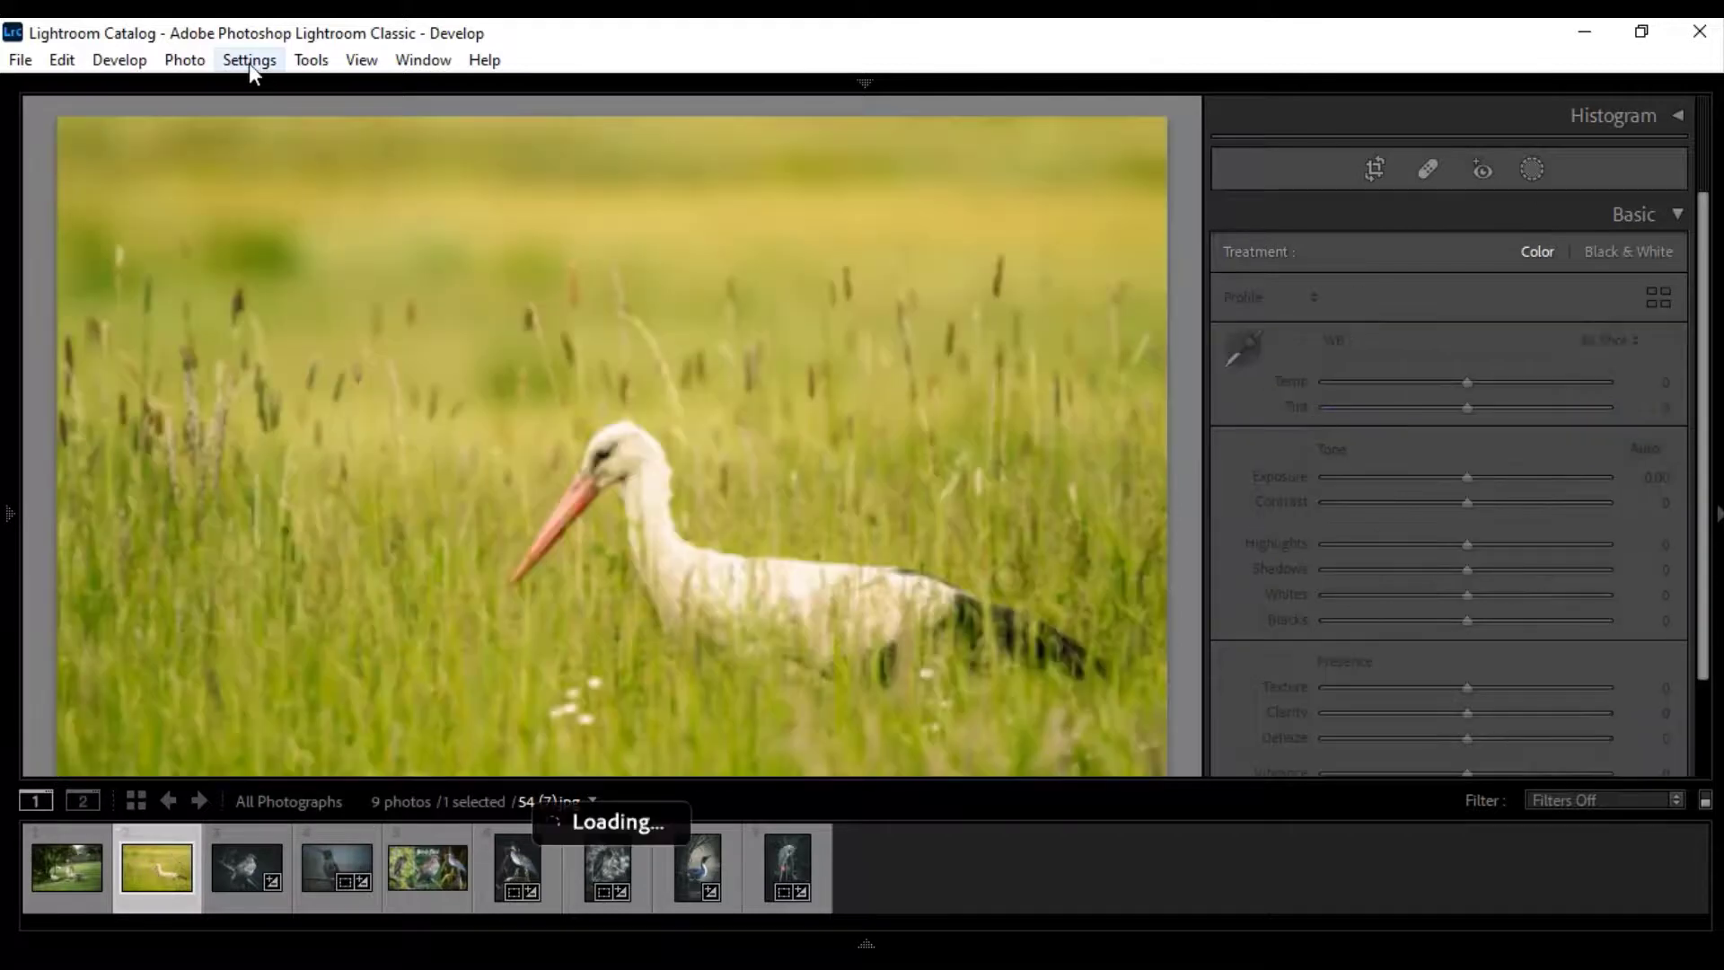
left_click(250, 62)
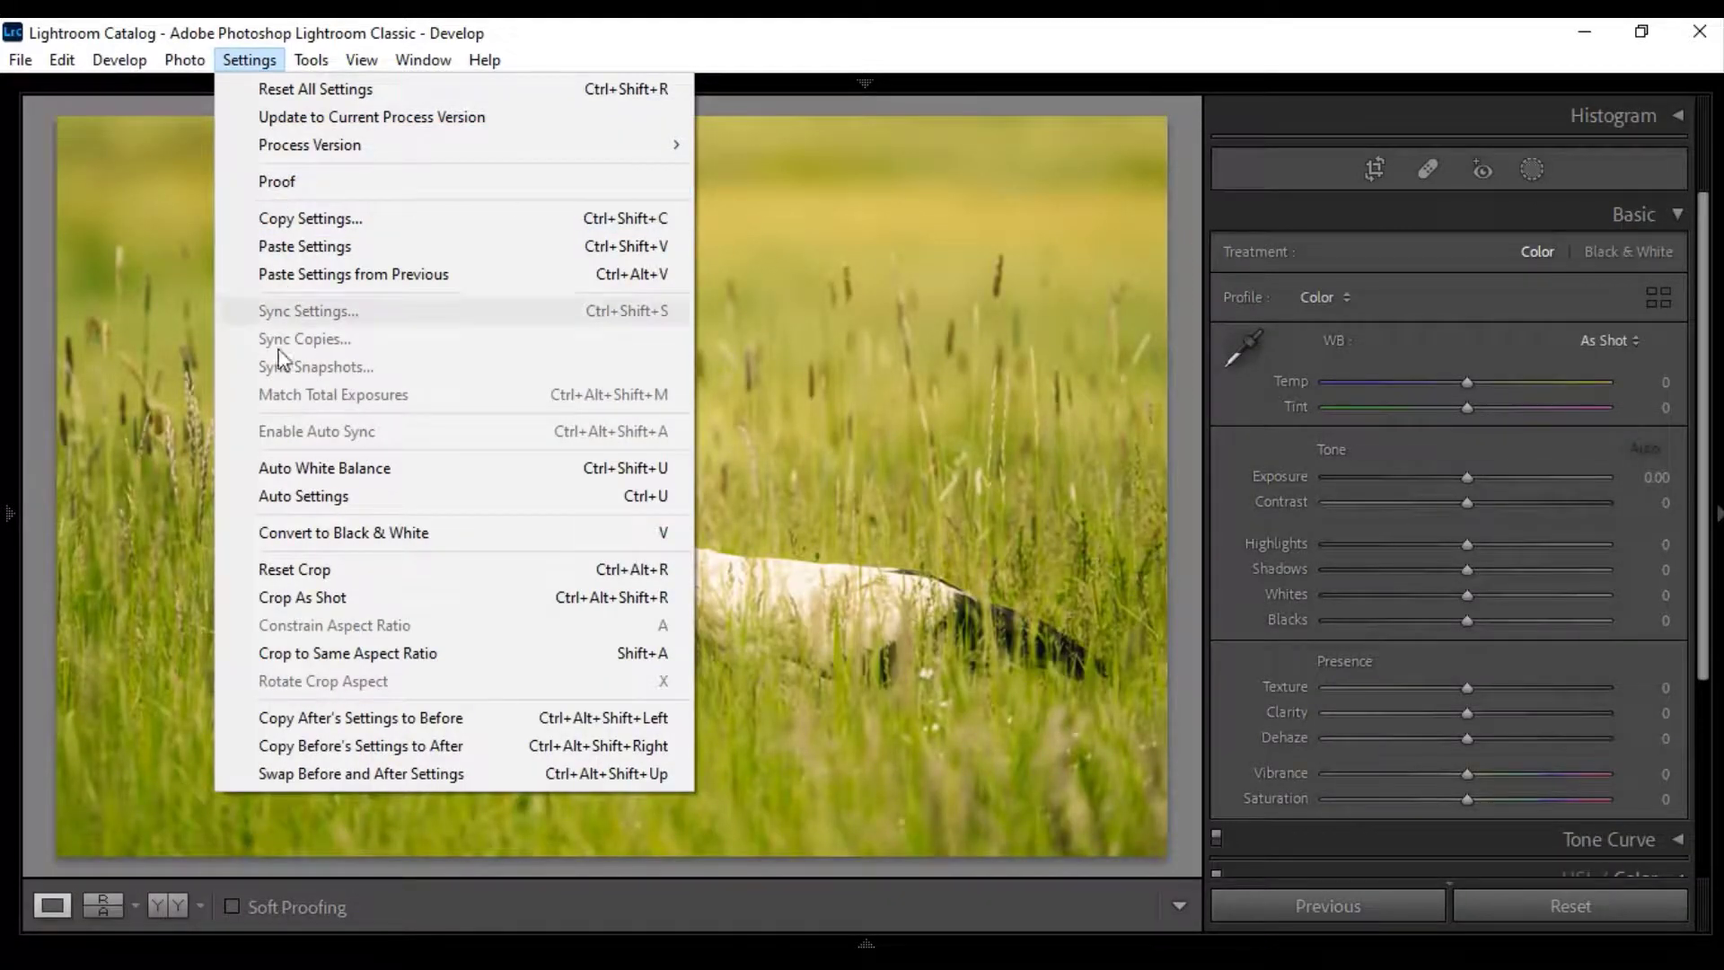
left_click(298, 250)
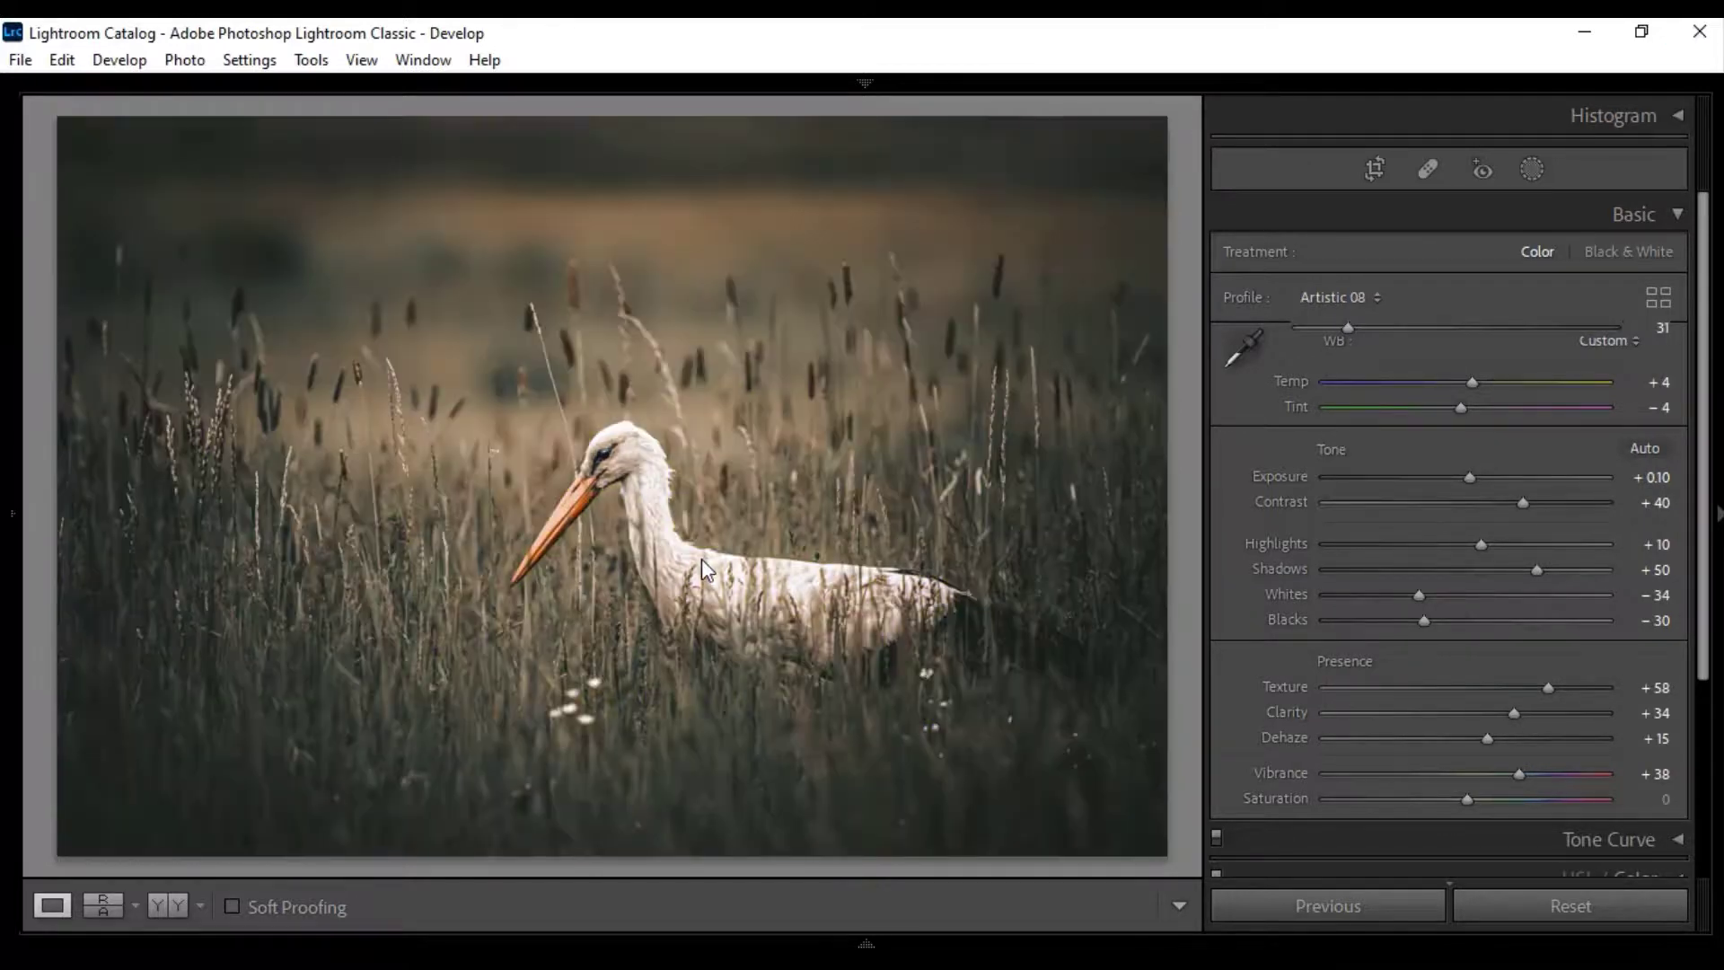
- Paste the copied settings onto the geese photo, 54 (4).jpg
left_click(864, 944)
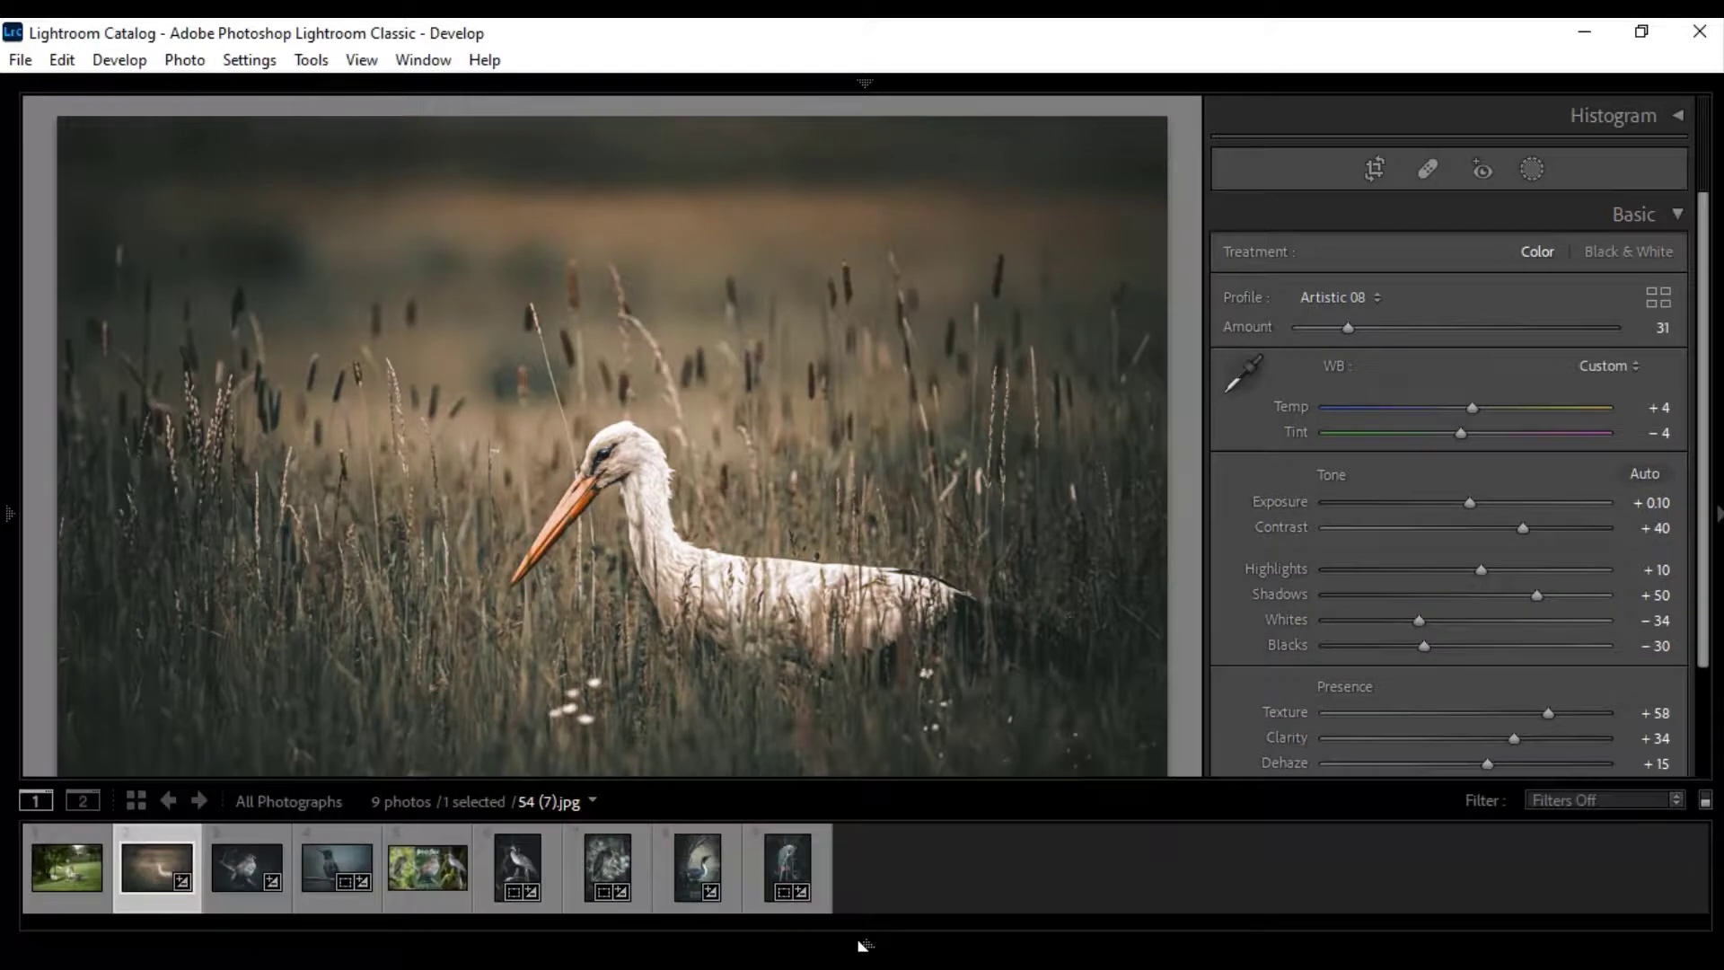
left_click(48, 871)
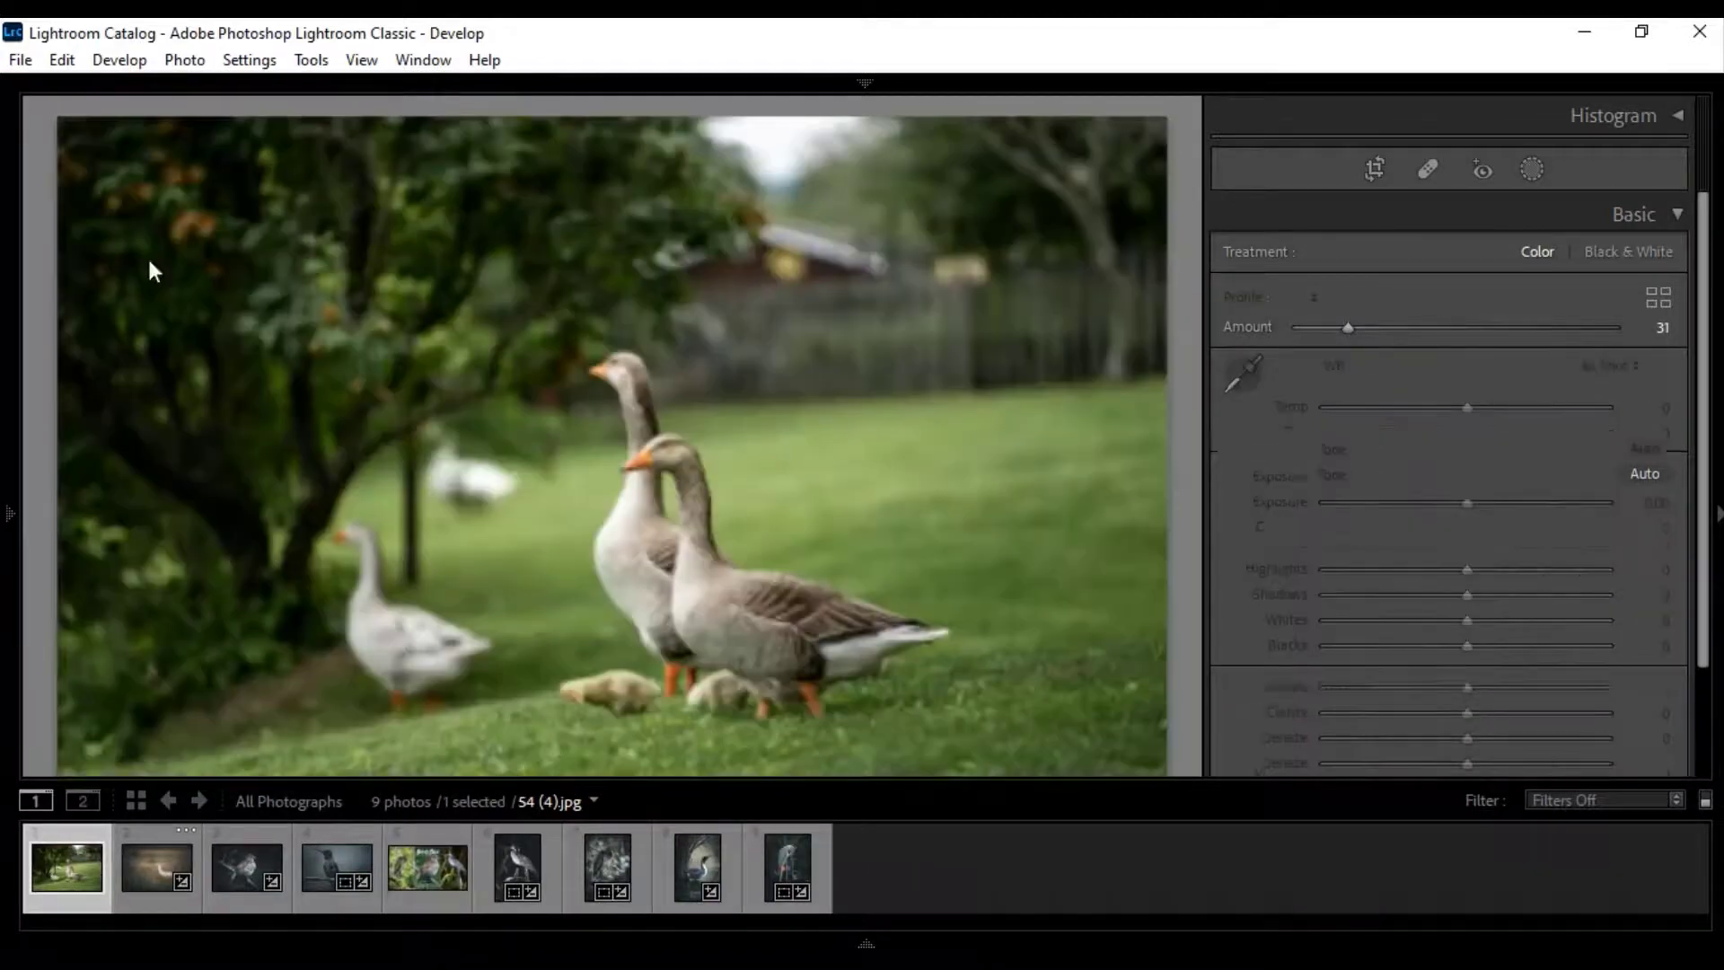
left_click(245, 59)
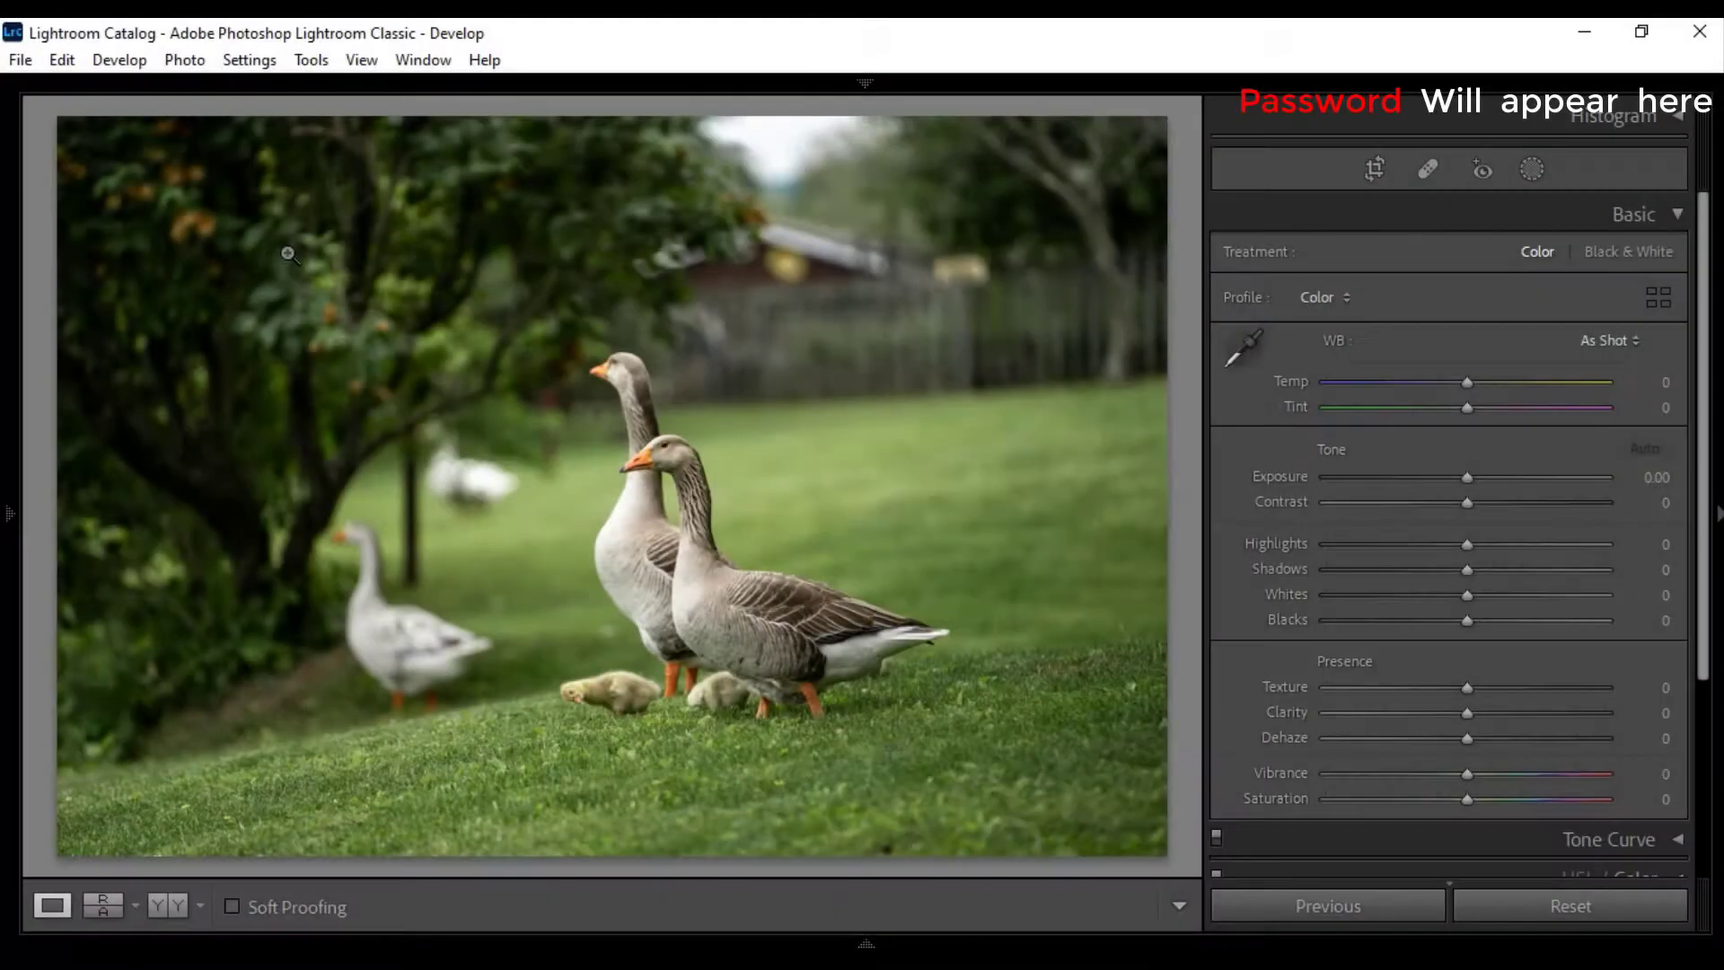
key("ctrl+shift+v")
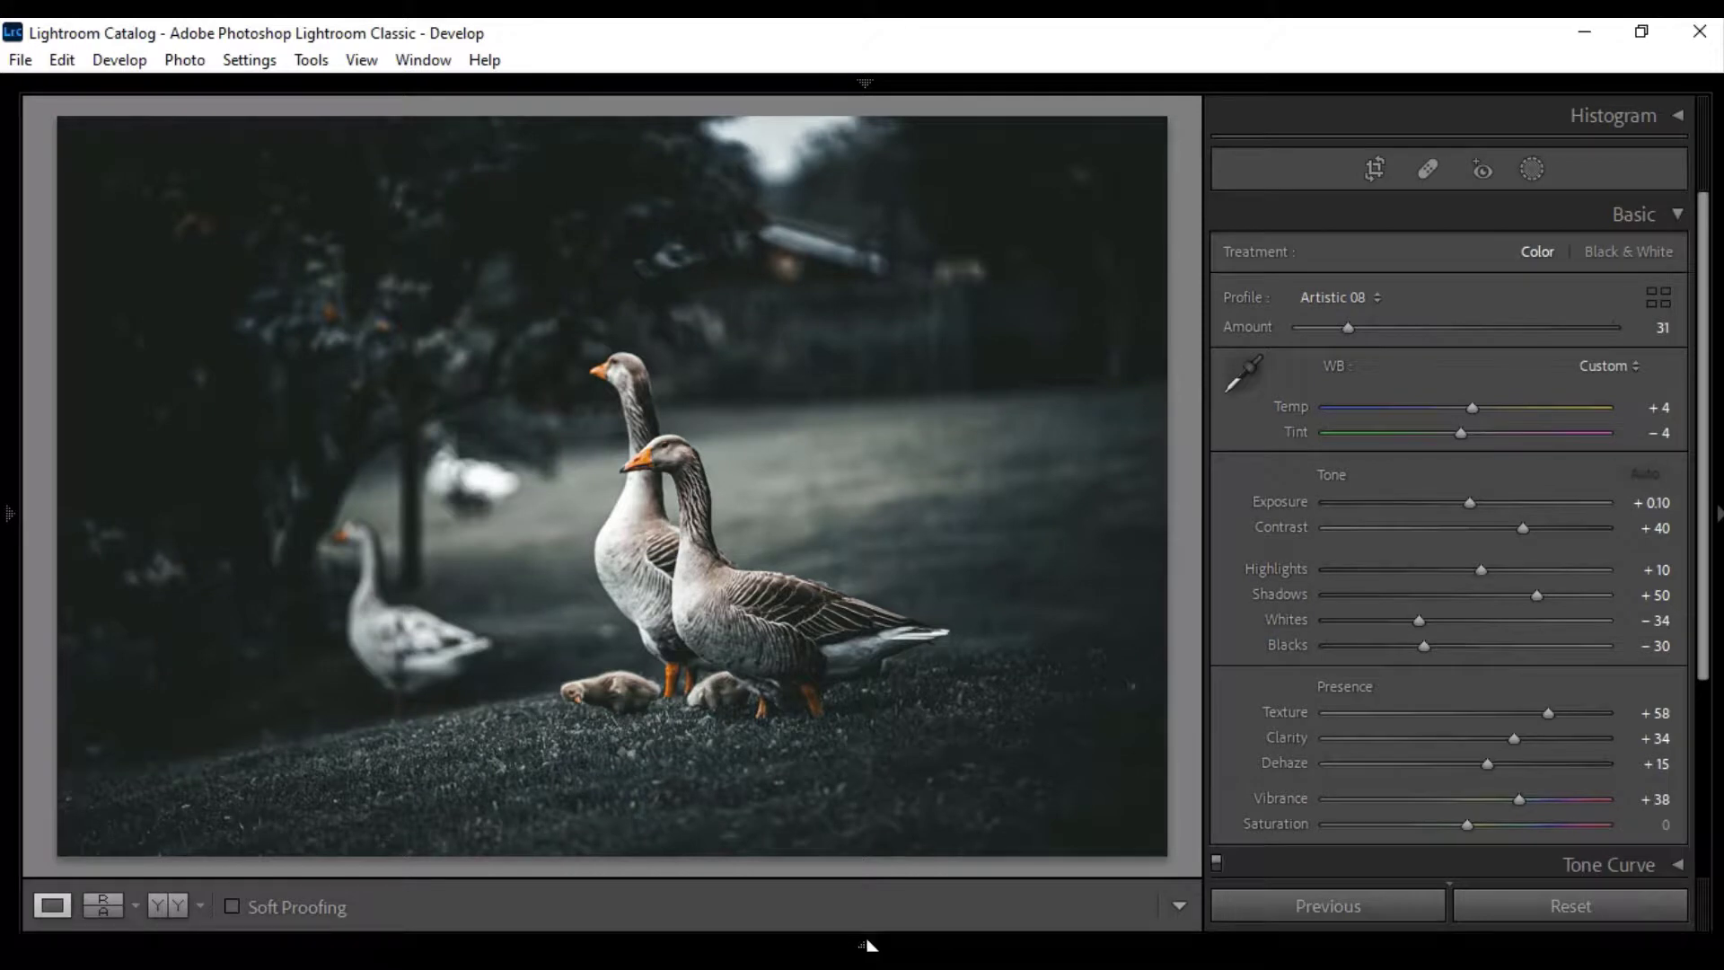
- Paste the copied settings onto the Birds Dark three-bird collage, Untitled-1.jpg
left_click(866, 945)
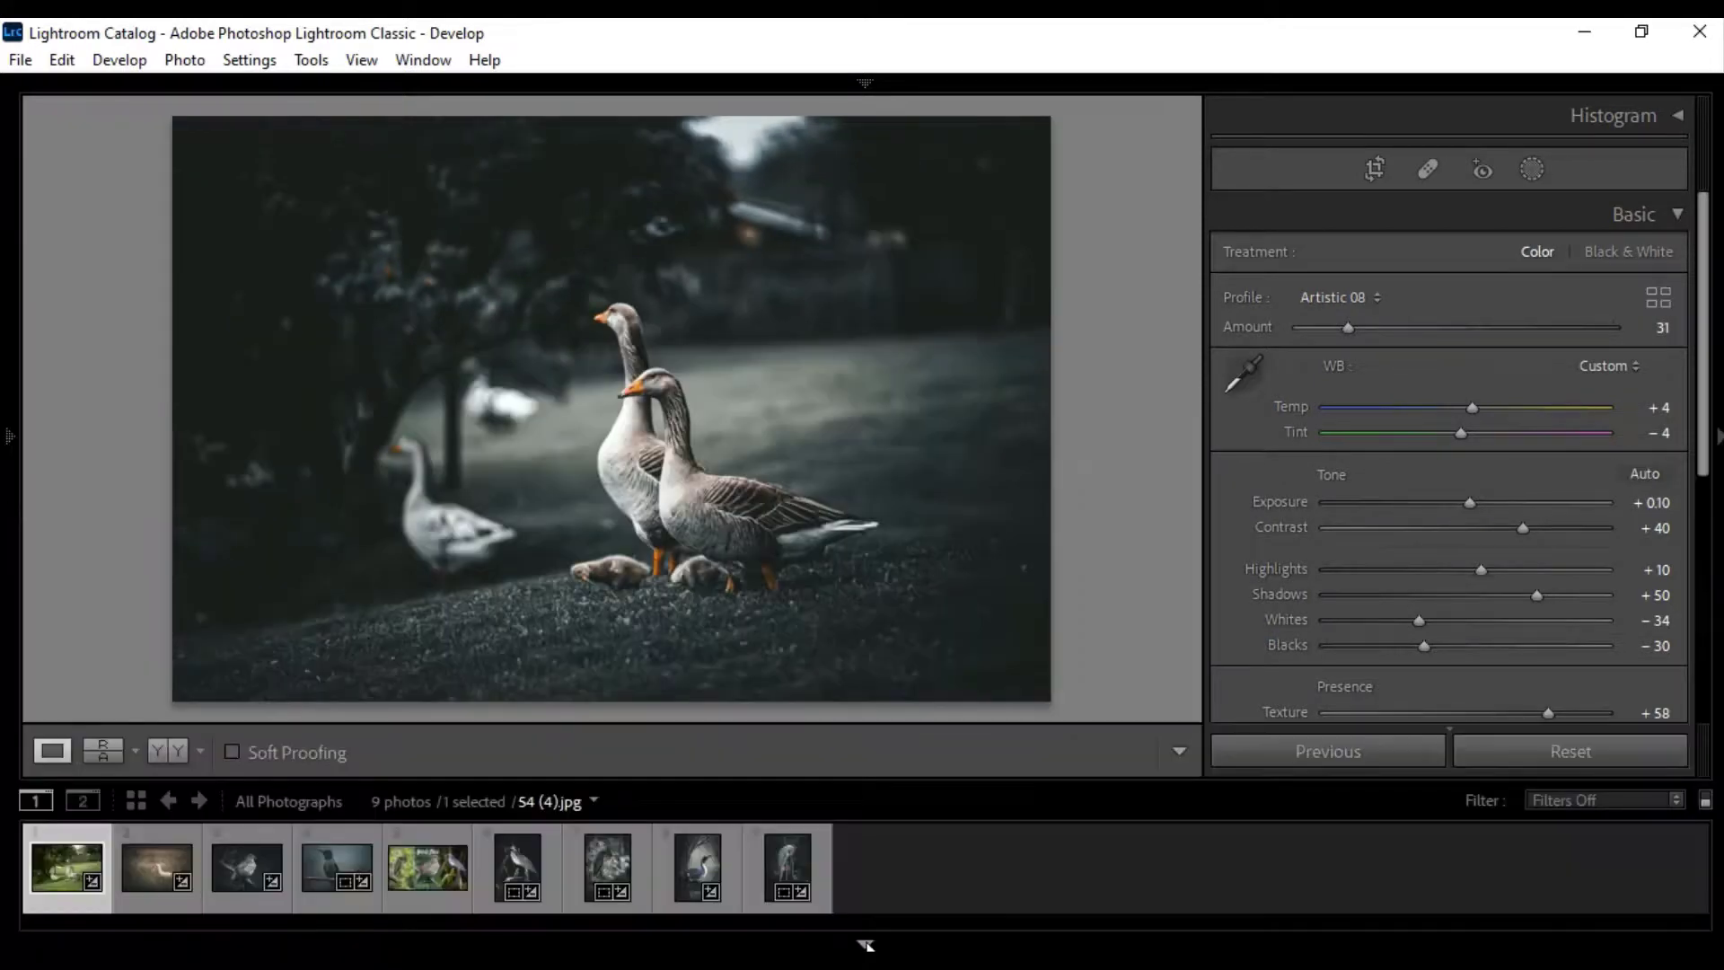
left_click(412, 875)
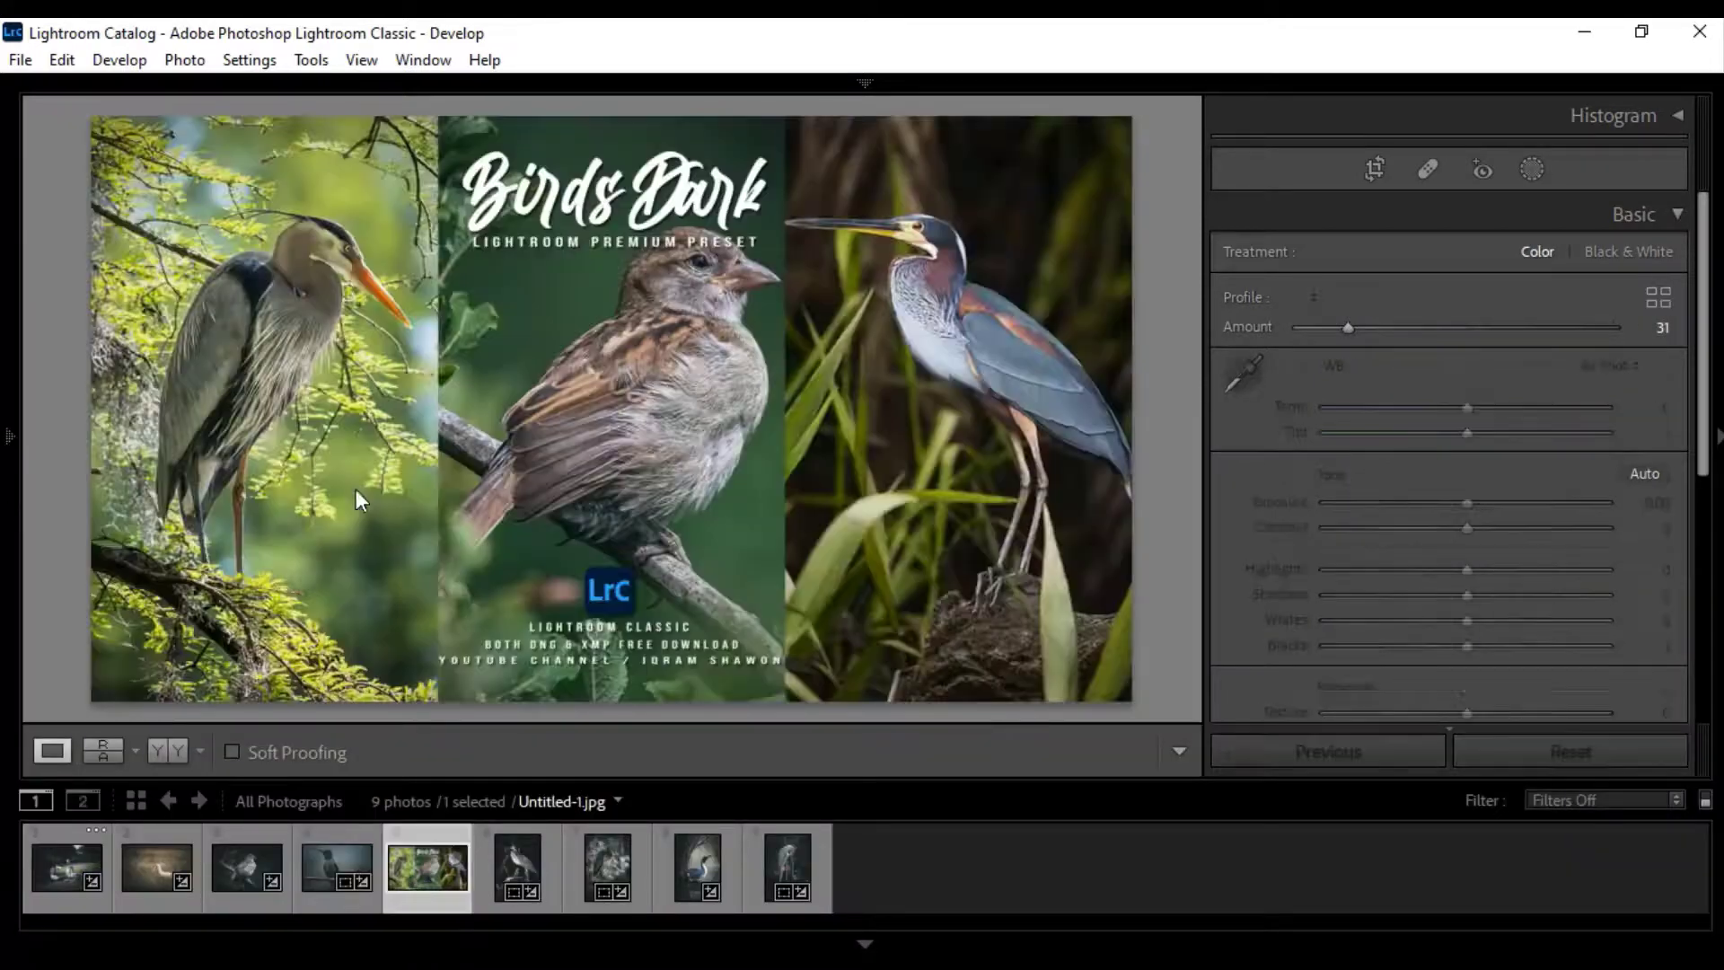
left_click(255, 63)
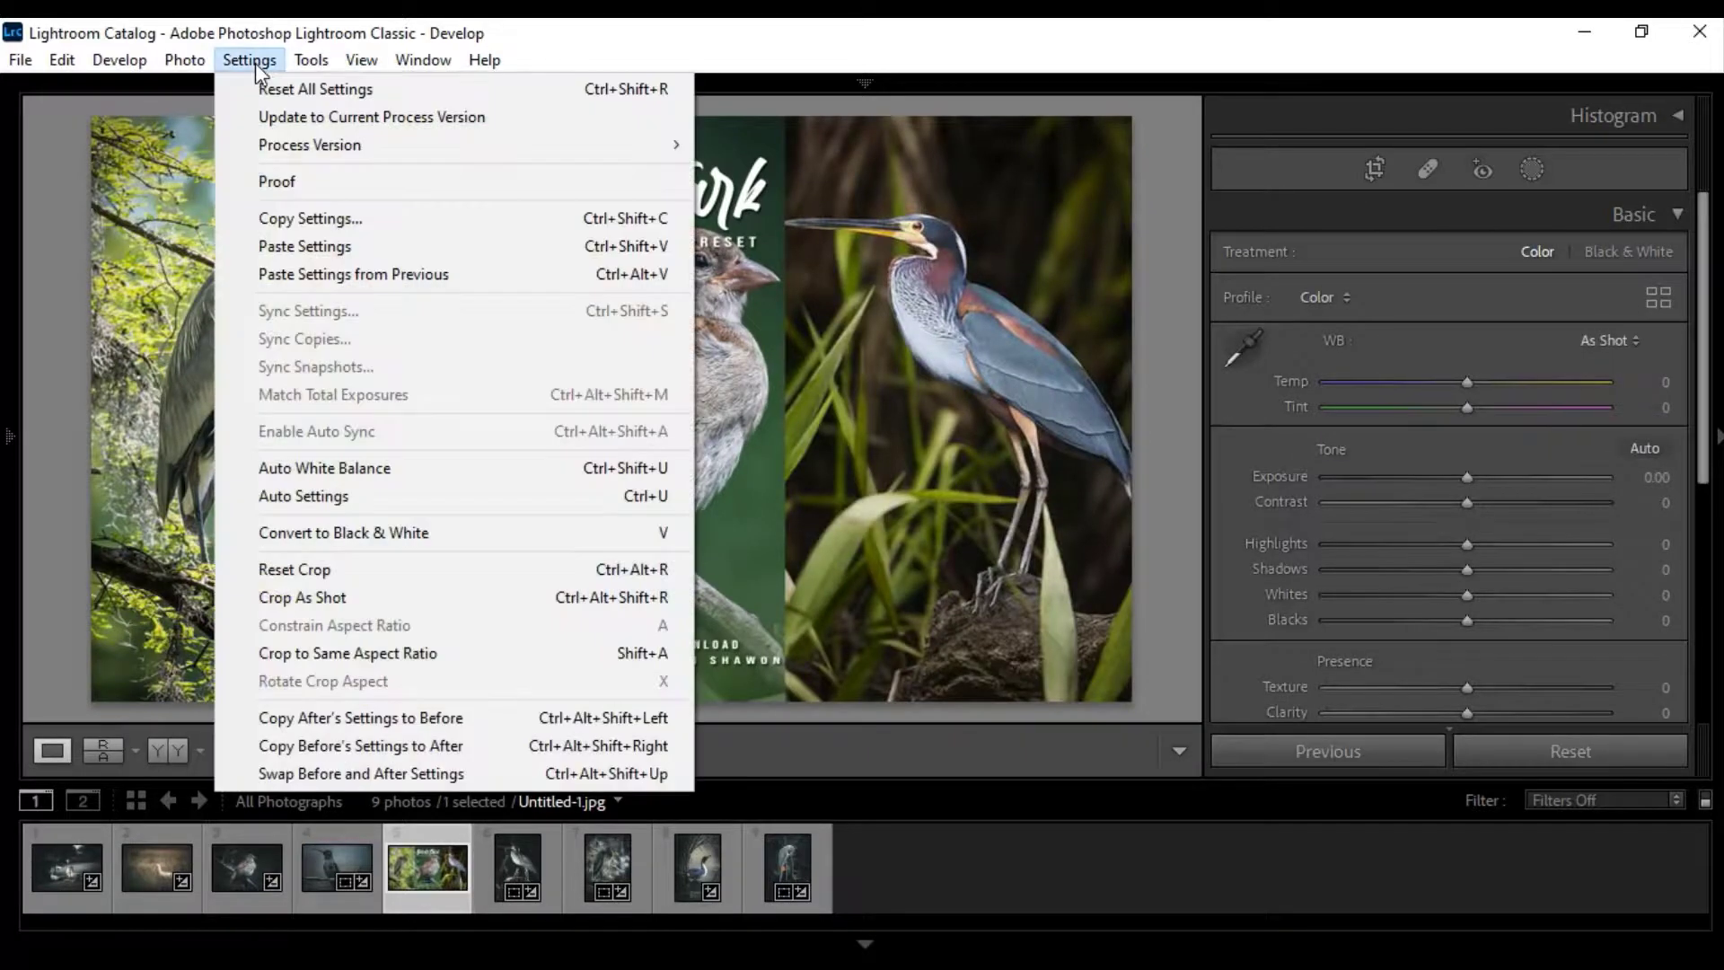
left_click(301, 244)
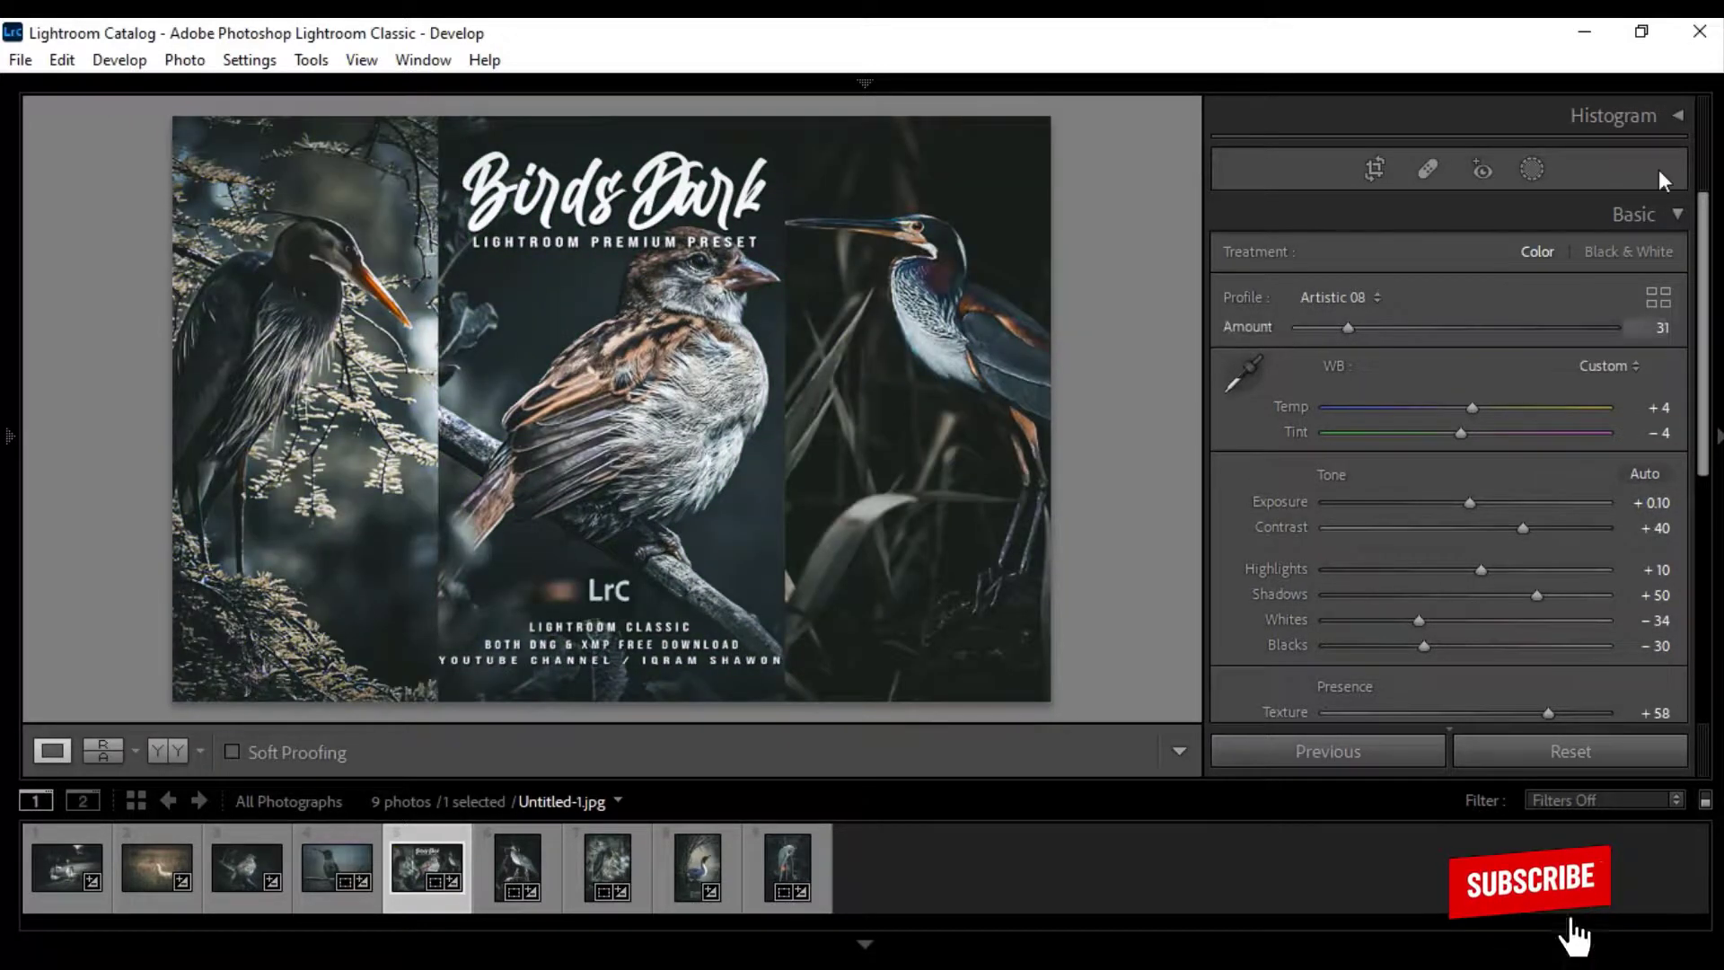
- Hide the adjustment panels and the filmstrip to view the graded geese photo in a larger area
left_click(1717, 435)
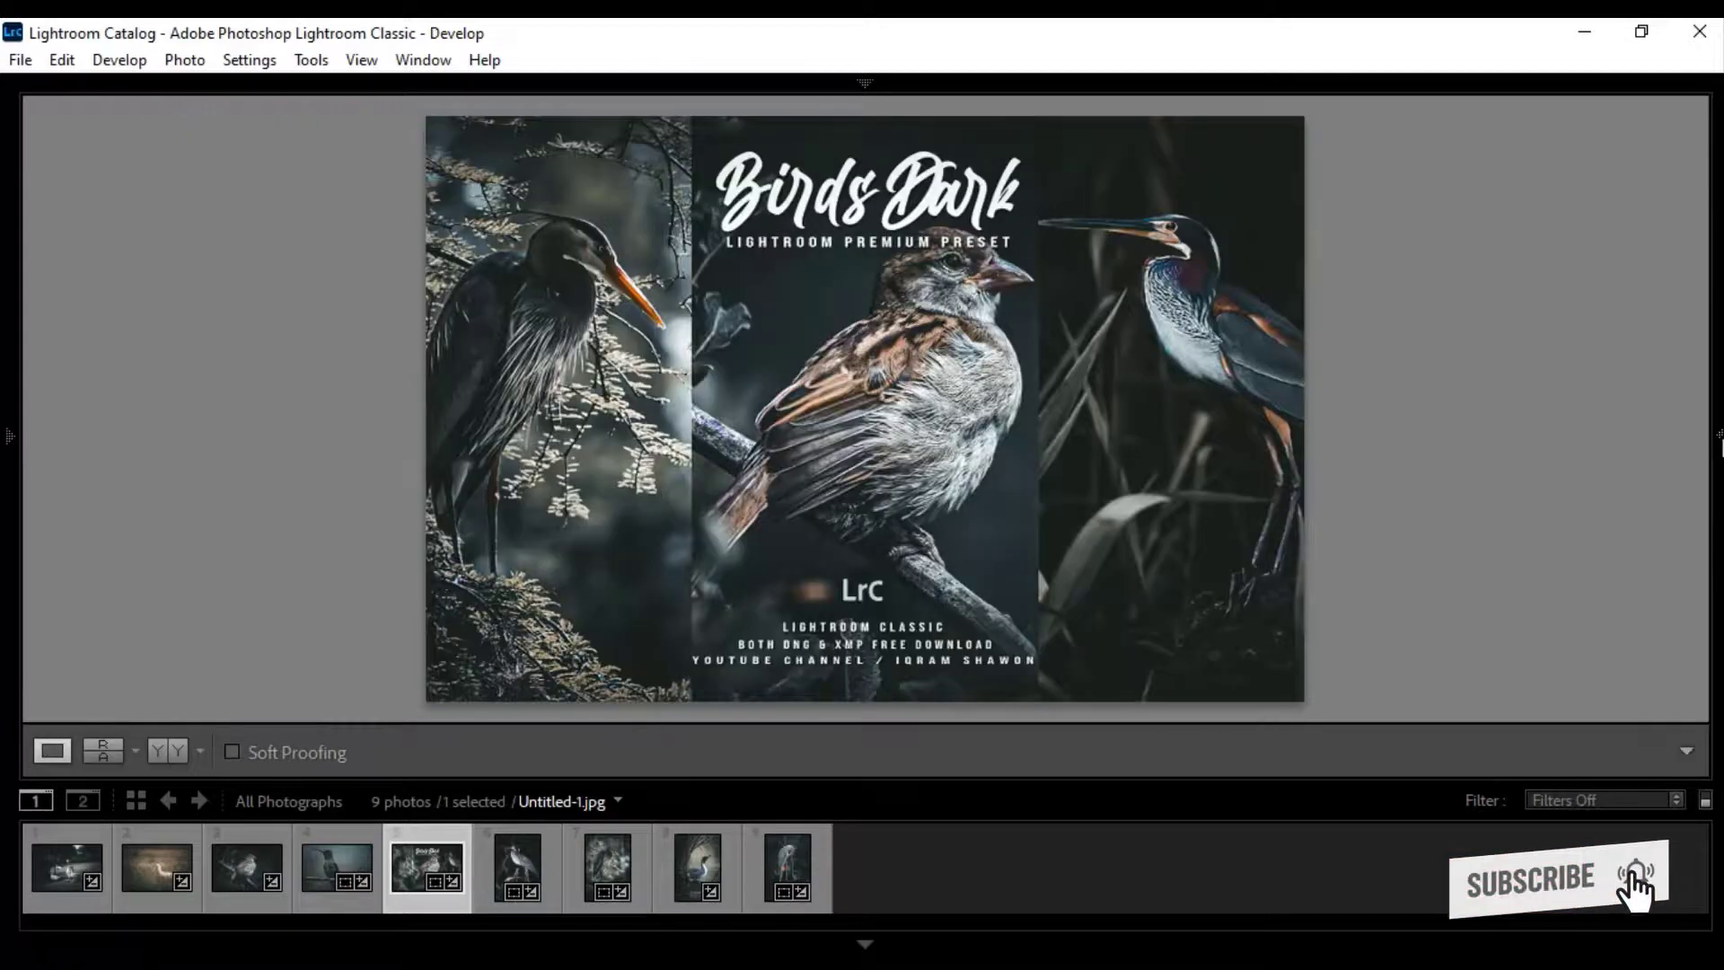
left_click(38, 884)
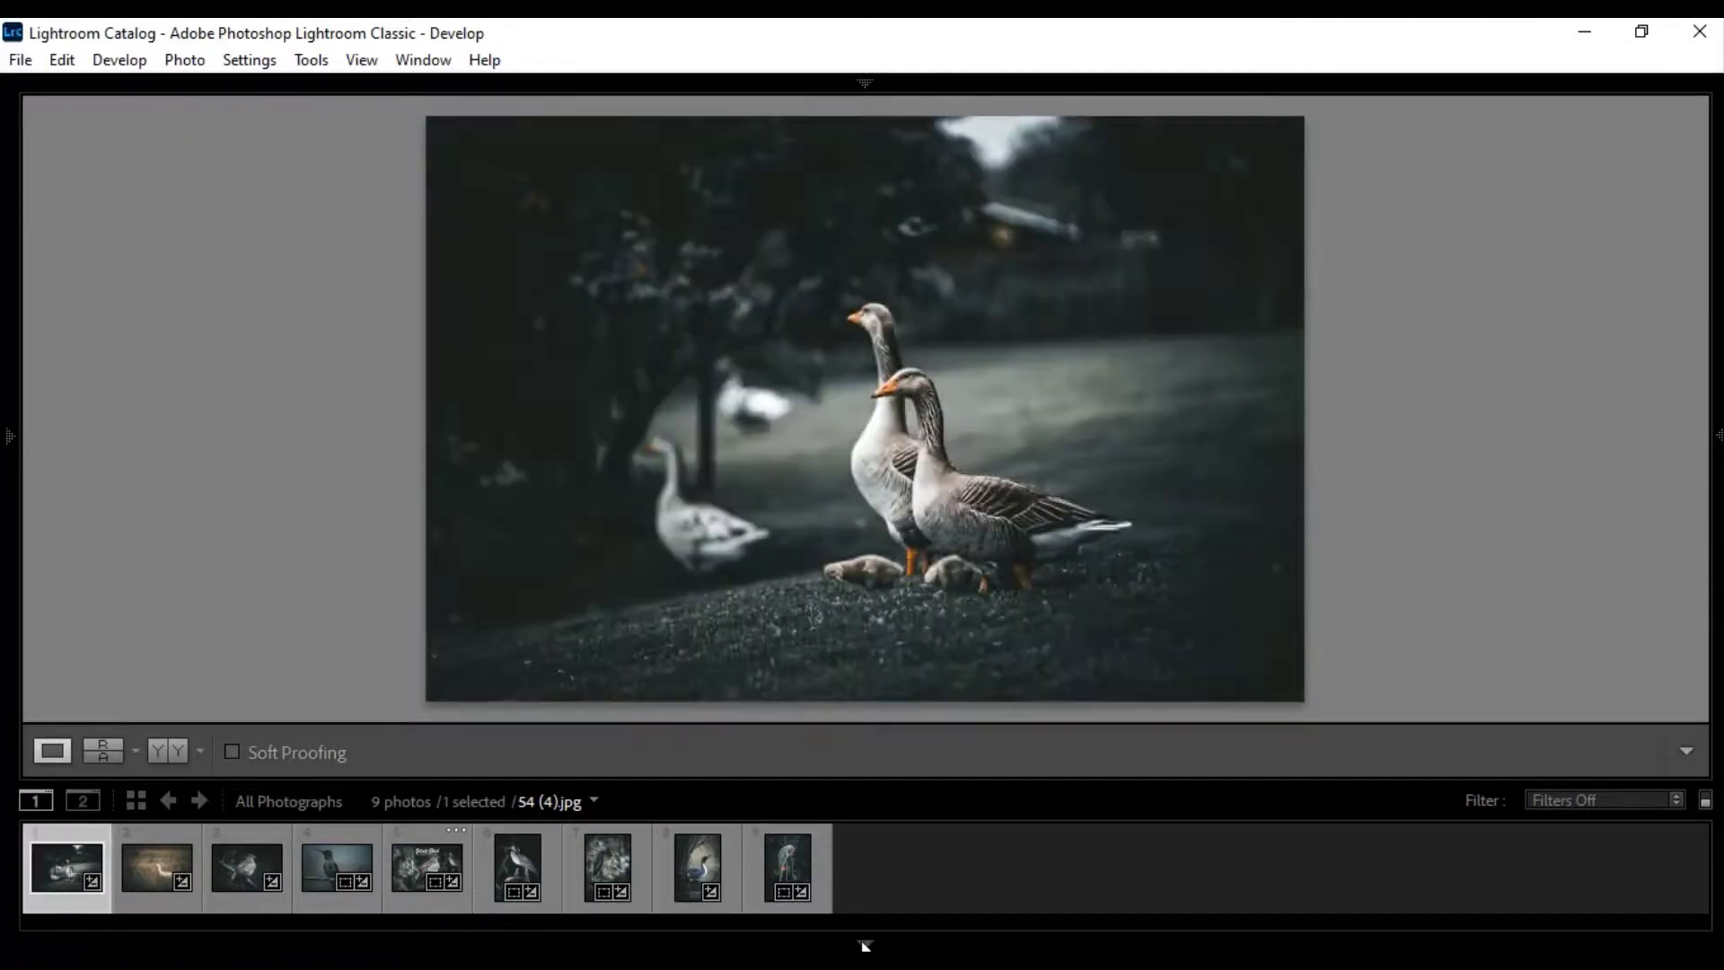
left_click(864, 944)
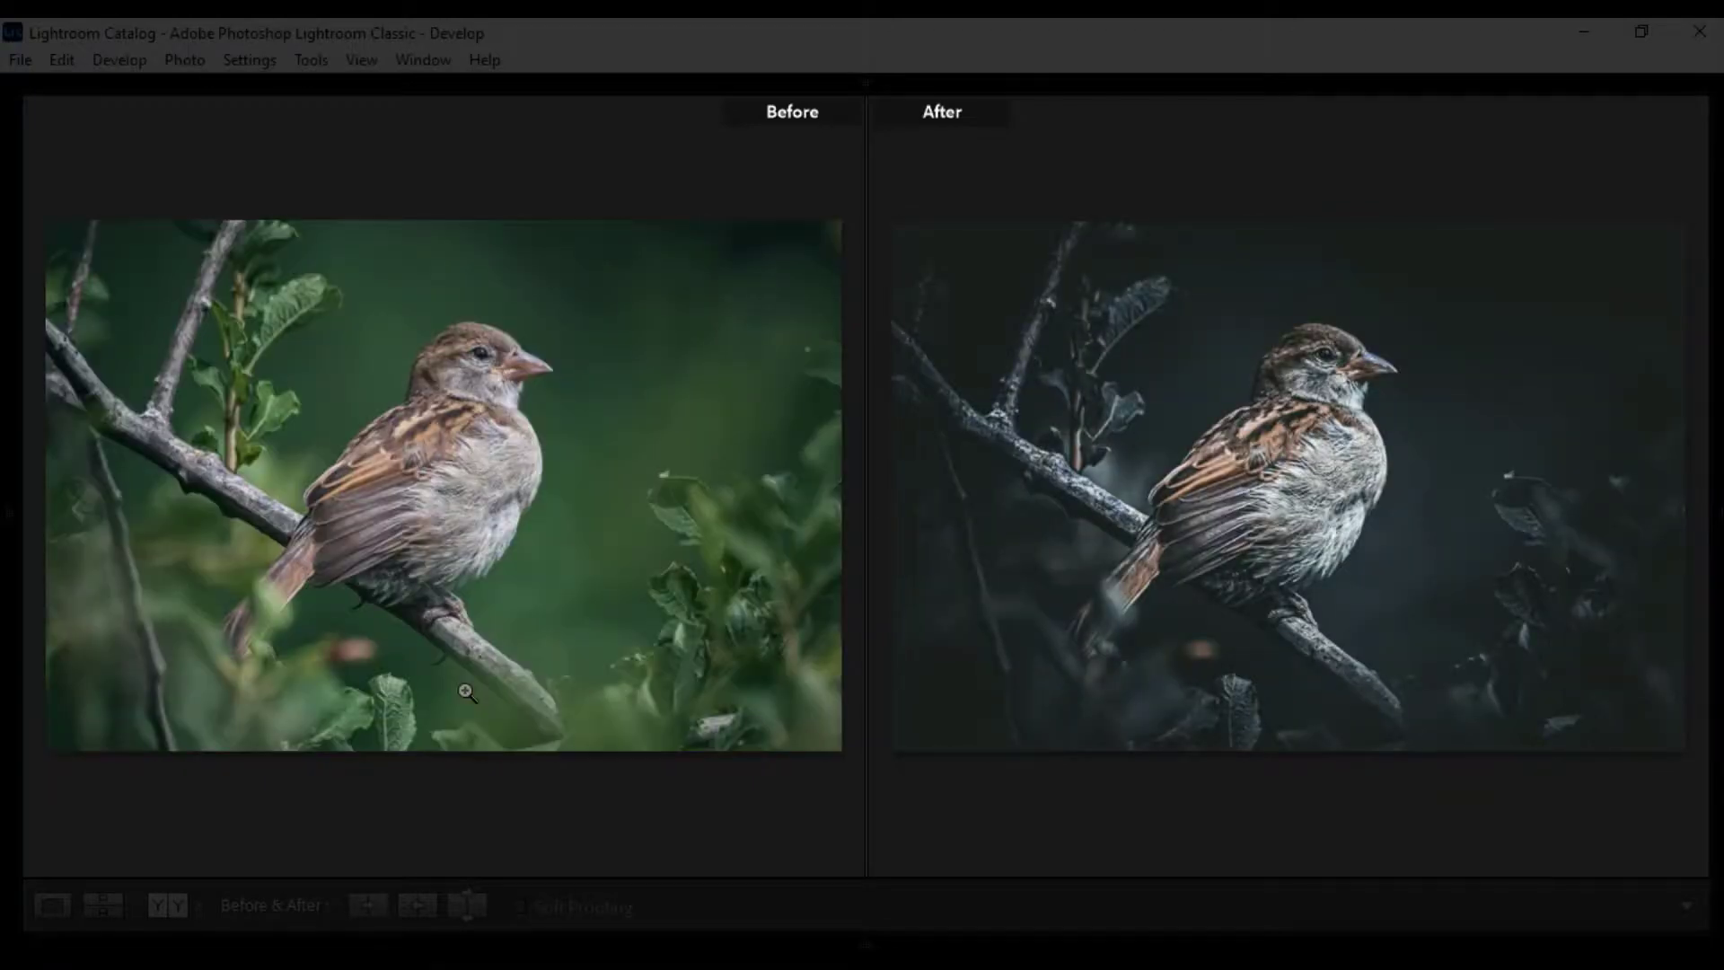
- Compare the before and after versions of the graded bird photos one by one with the interface dimmed, and restore normal lighting
key("Right")
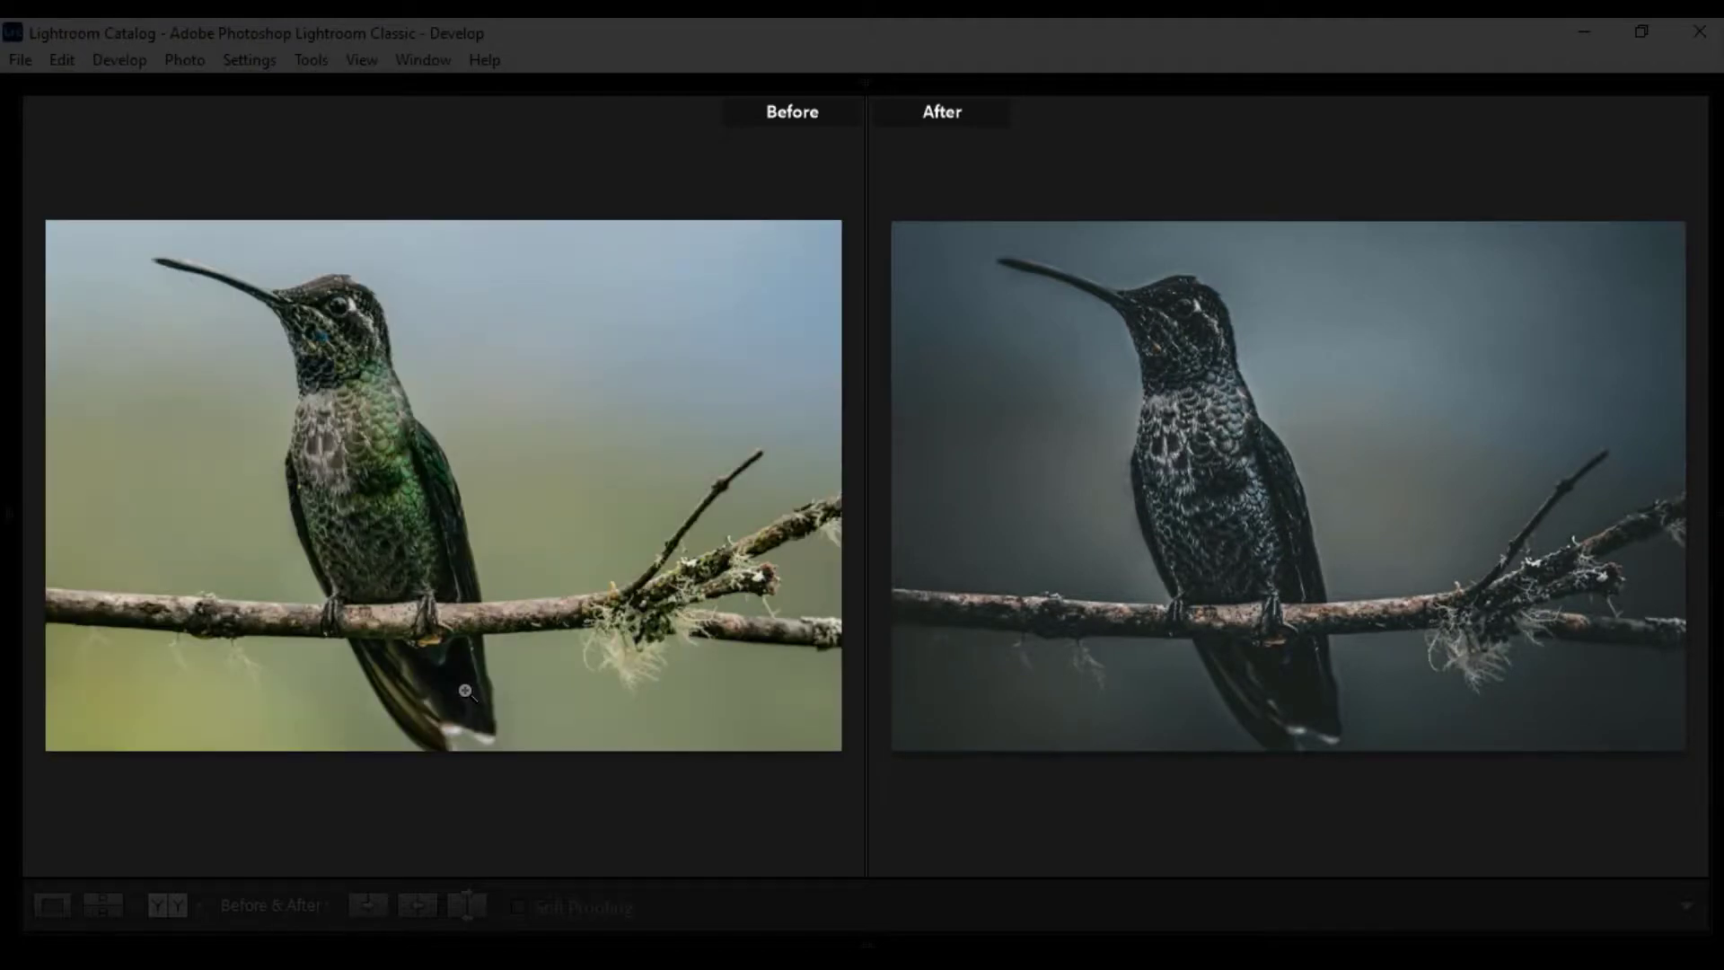
key("Left")
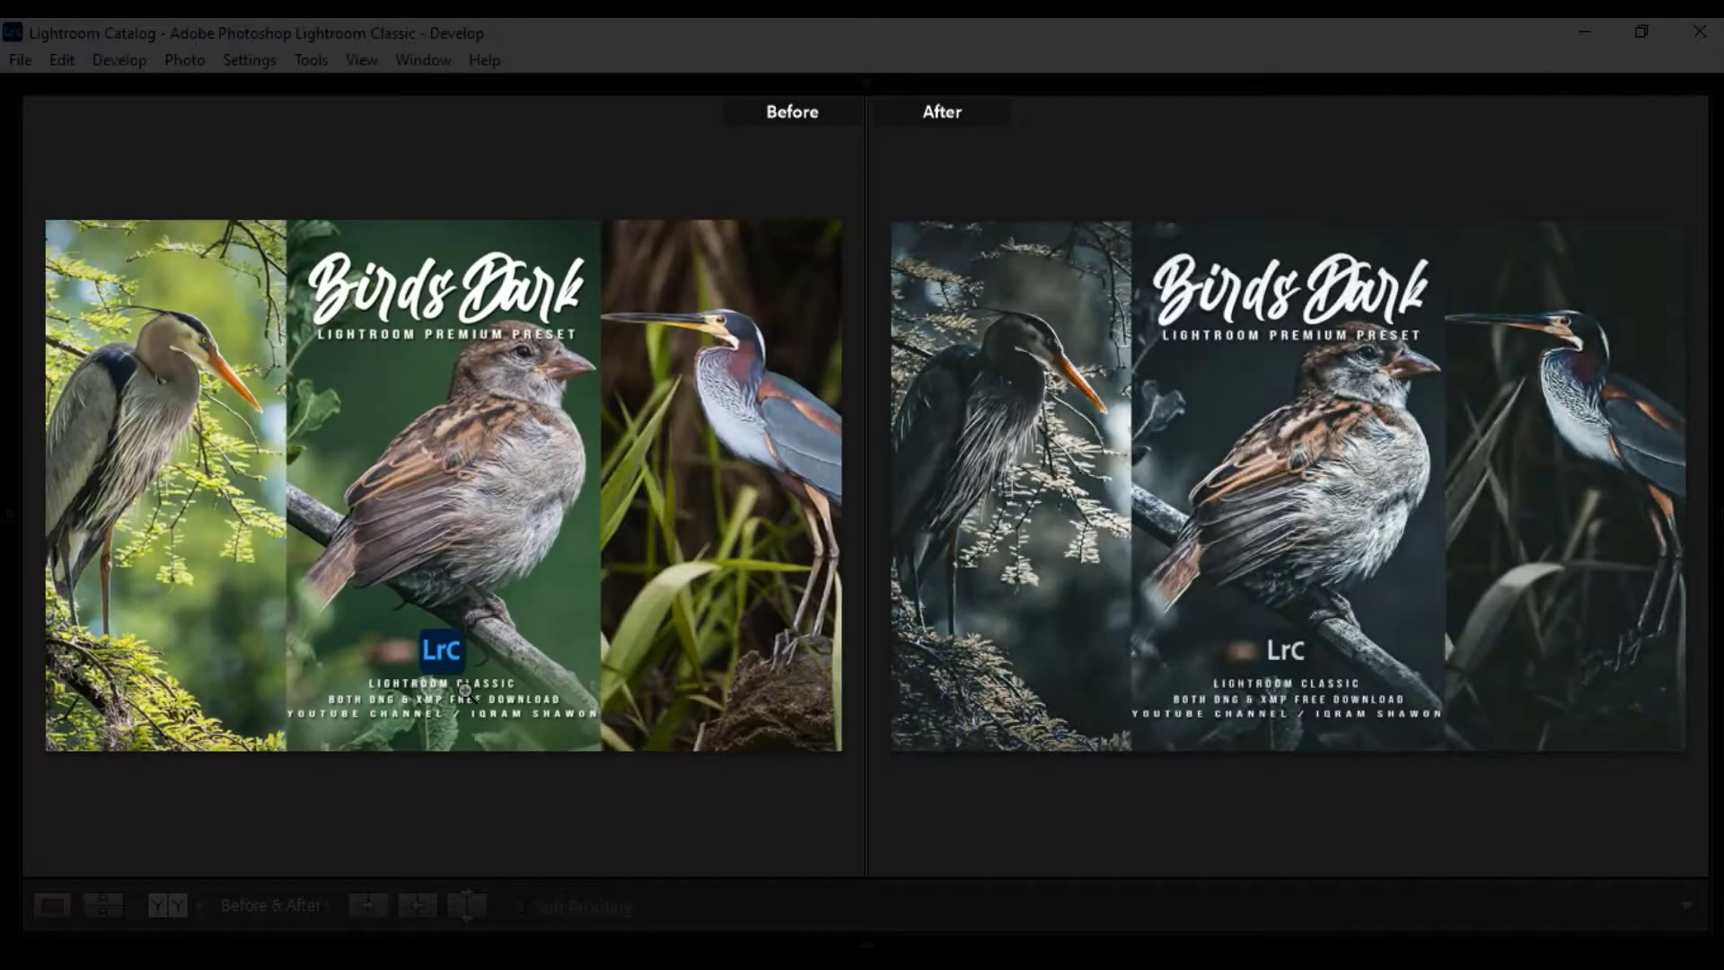
key("Left")
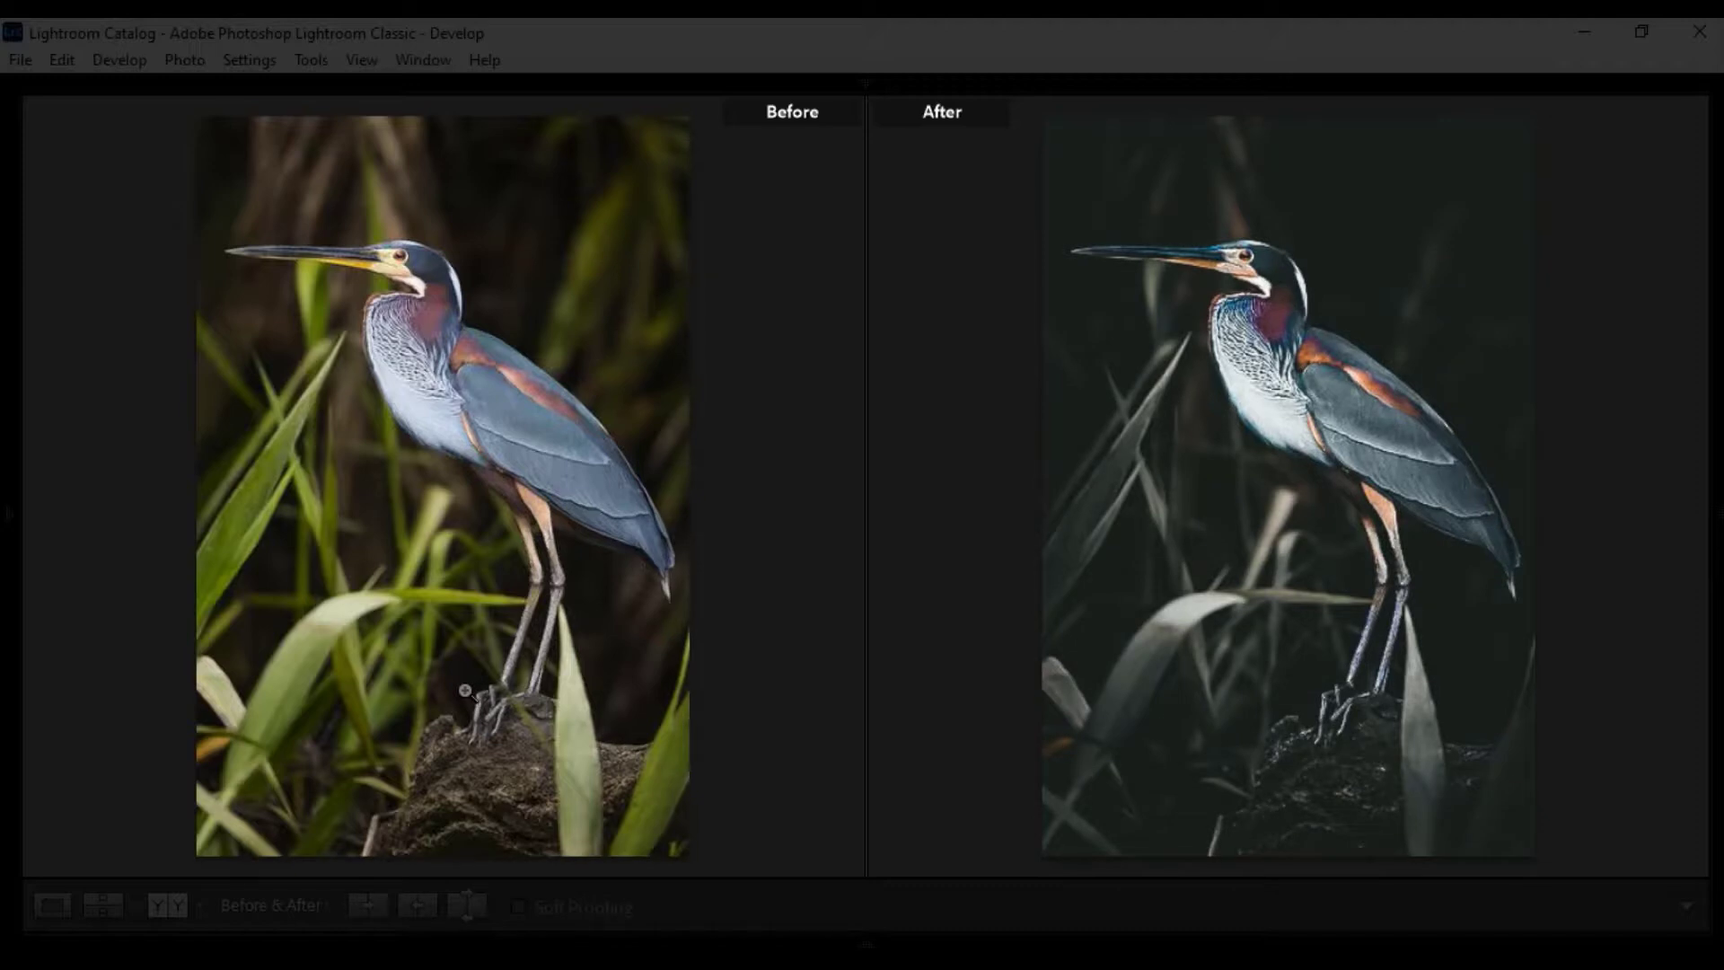
key("Left")
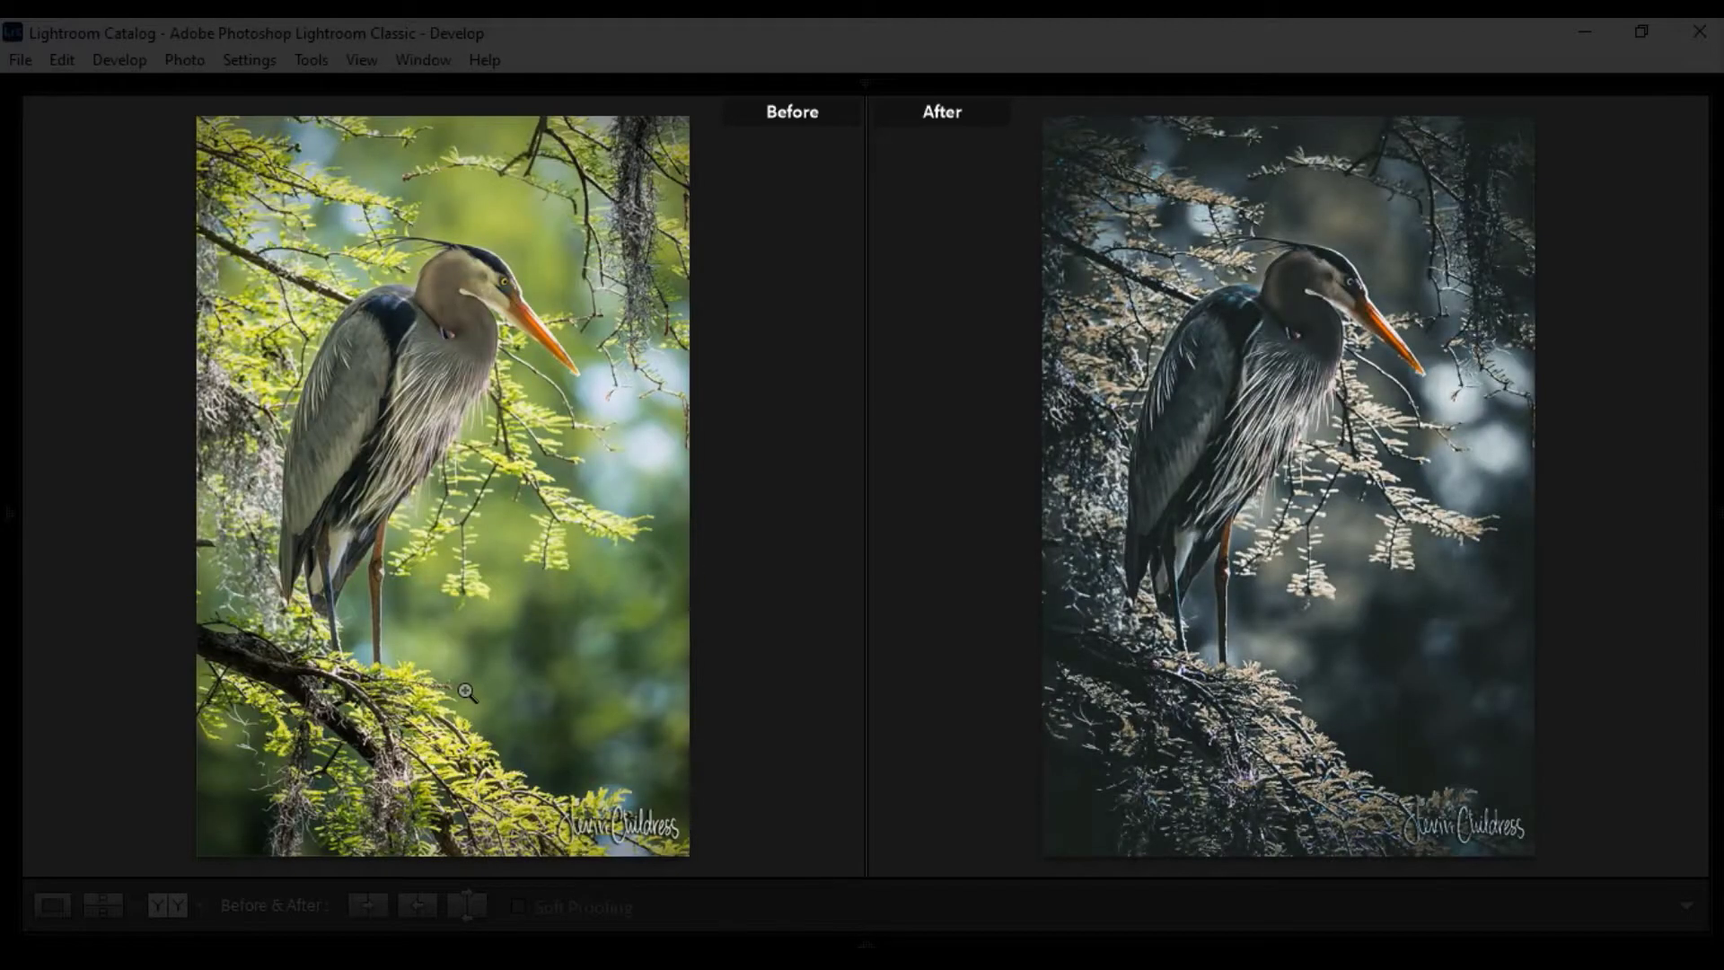
key("Left")
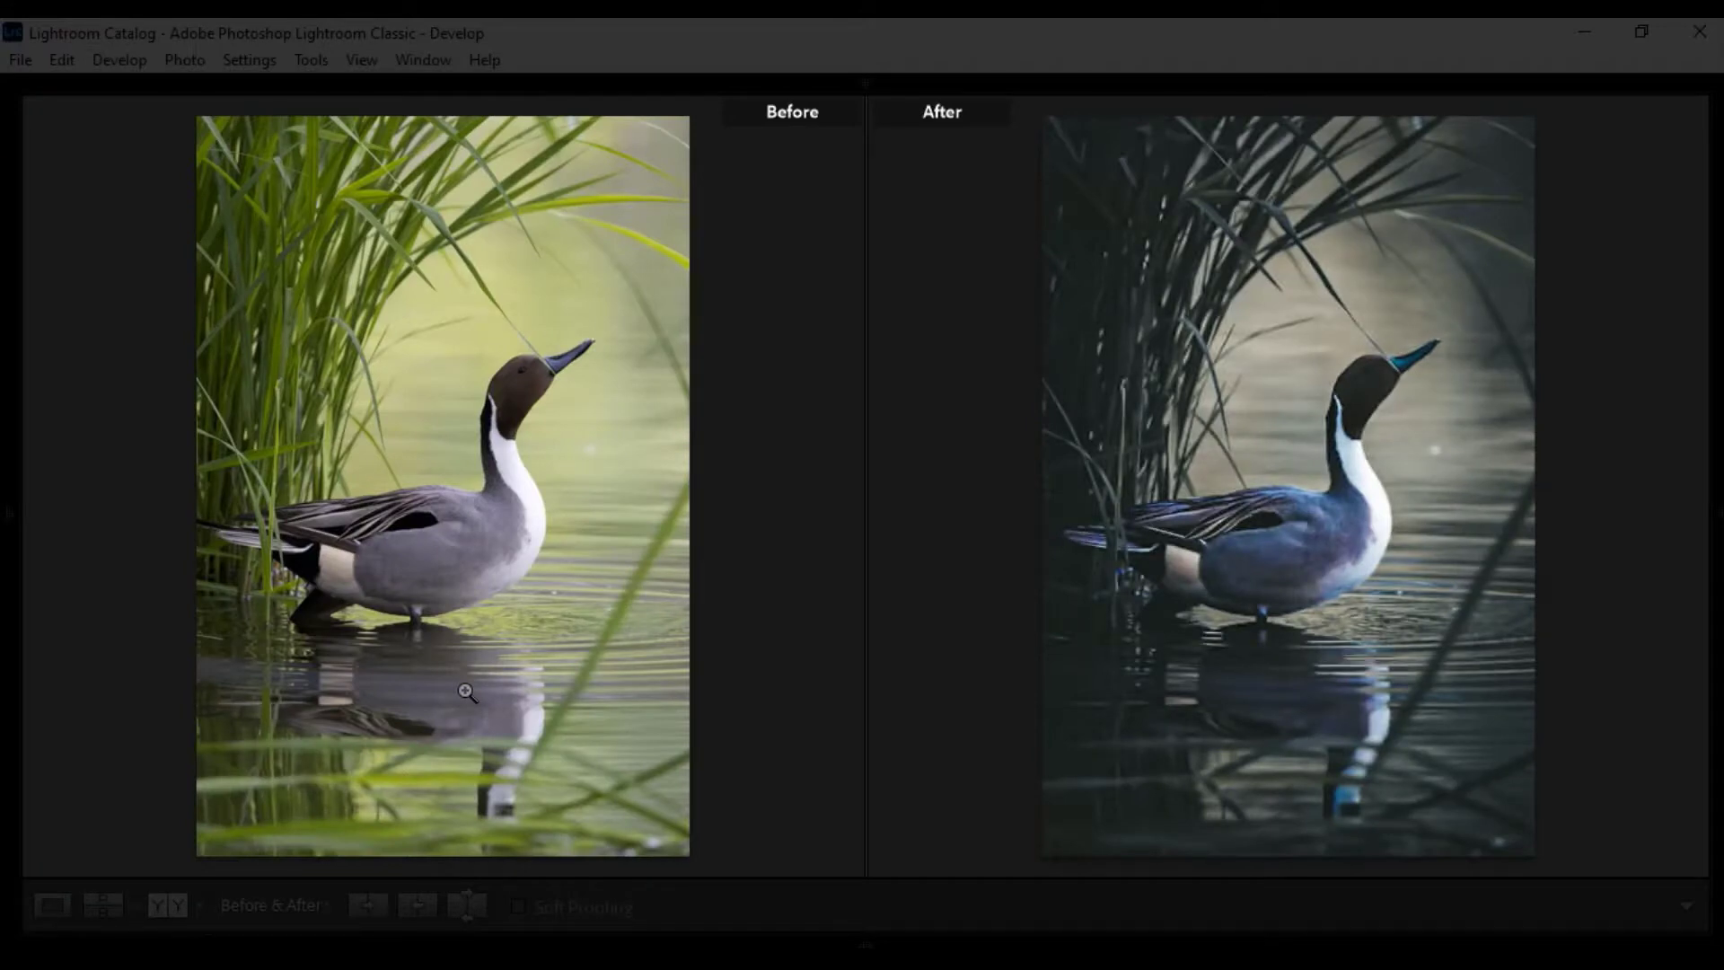
key("Left")
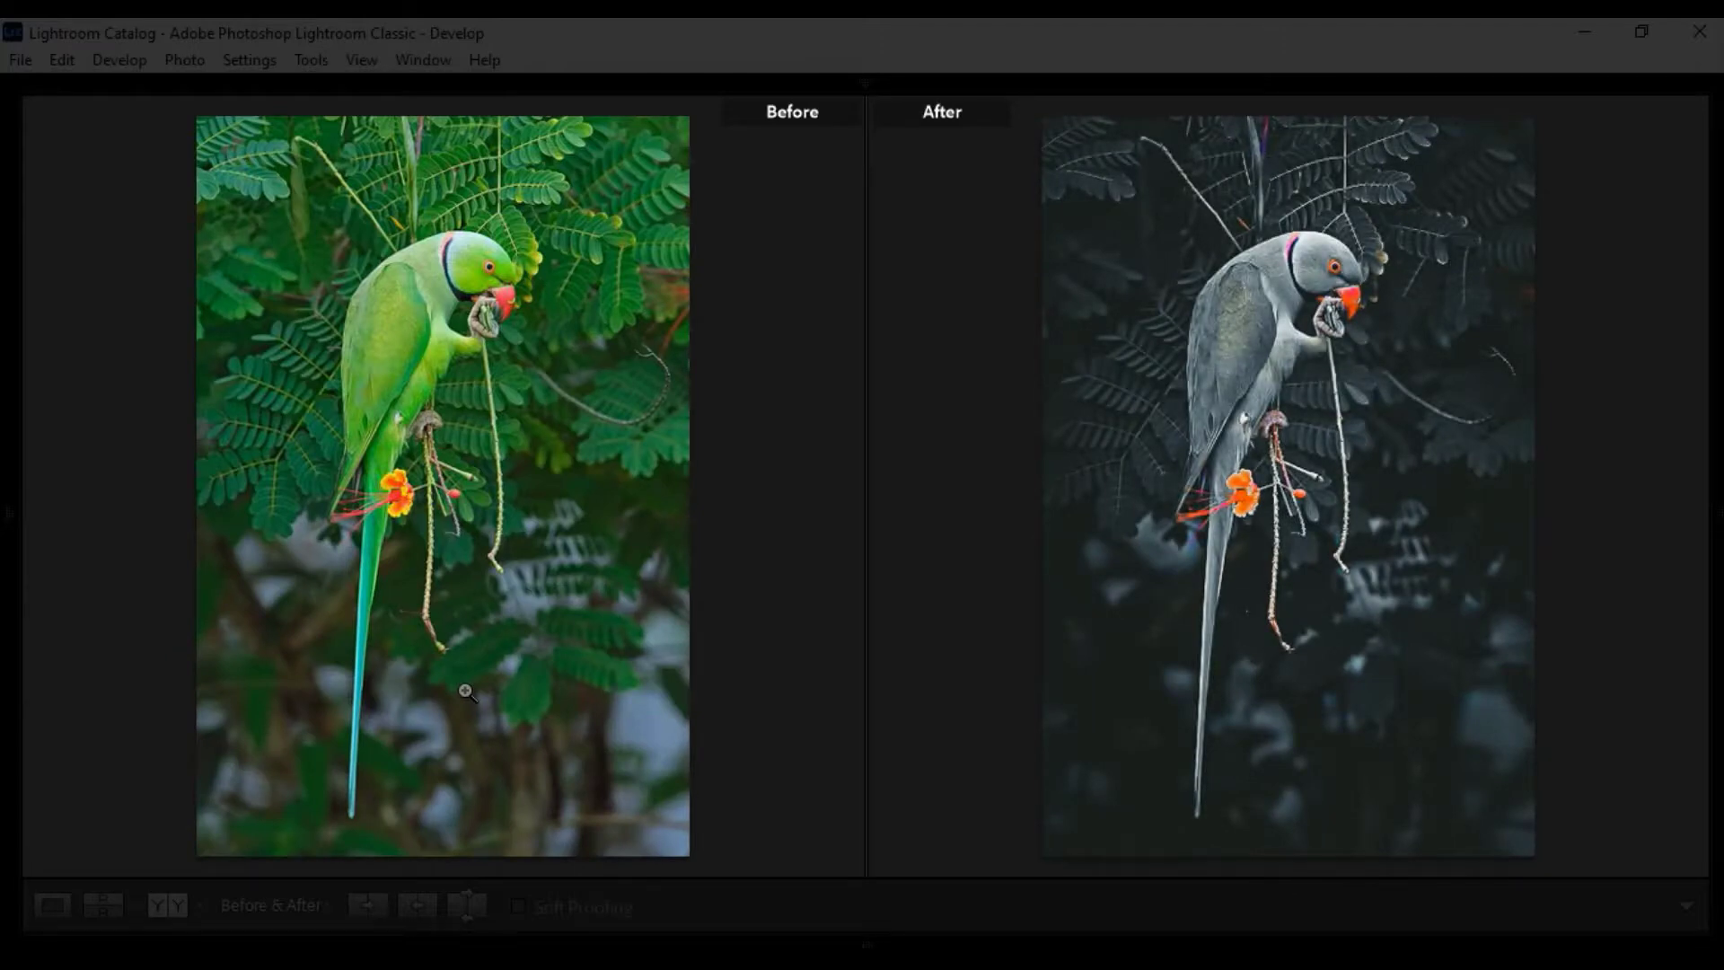
key("l")
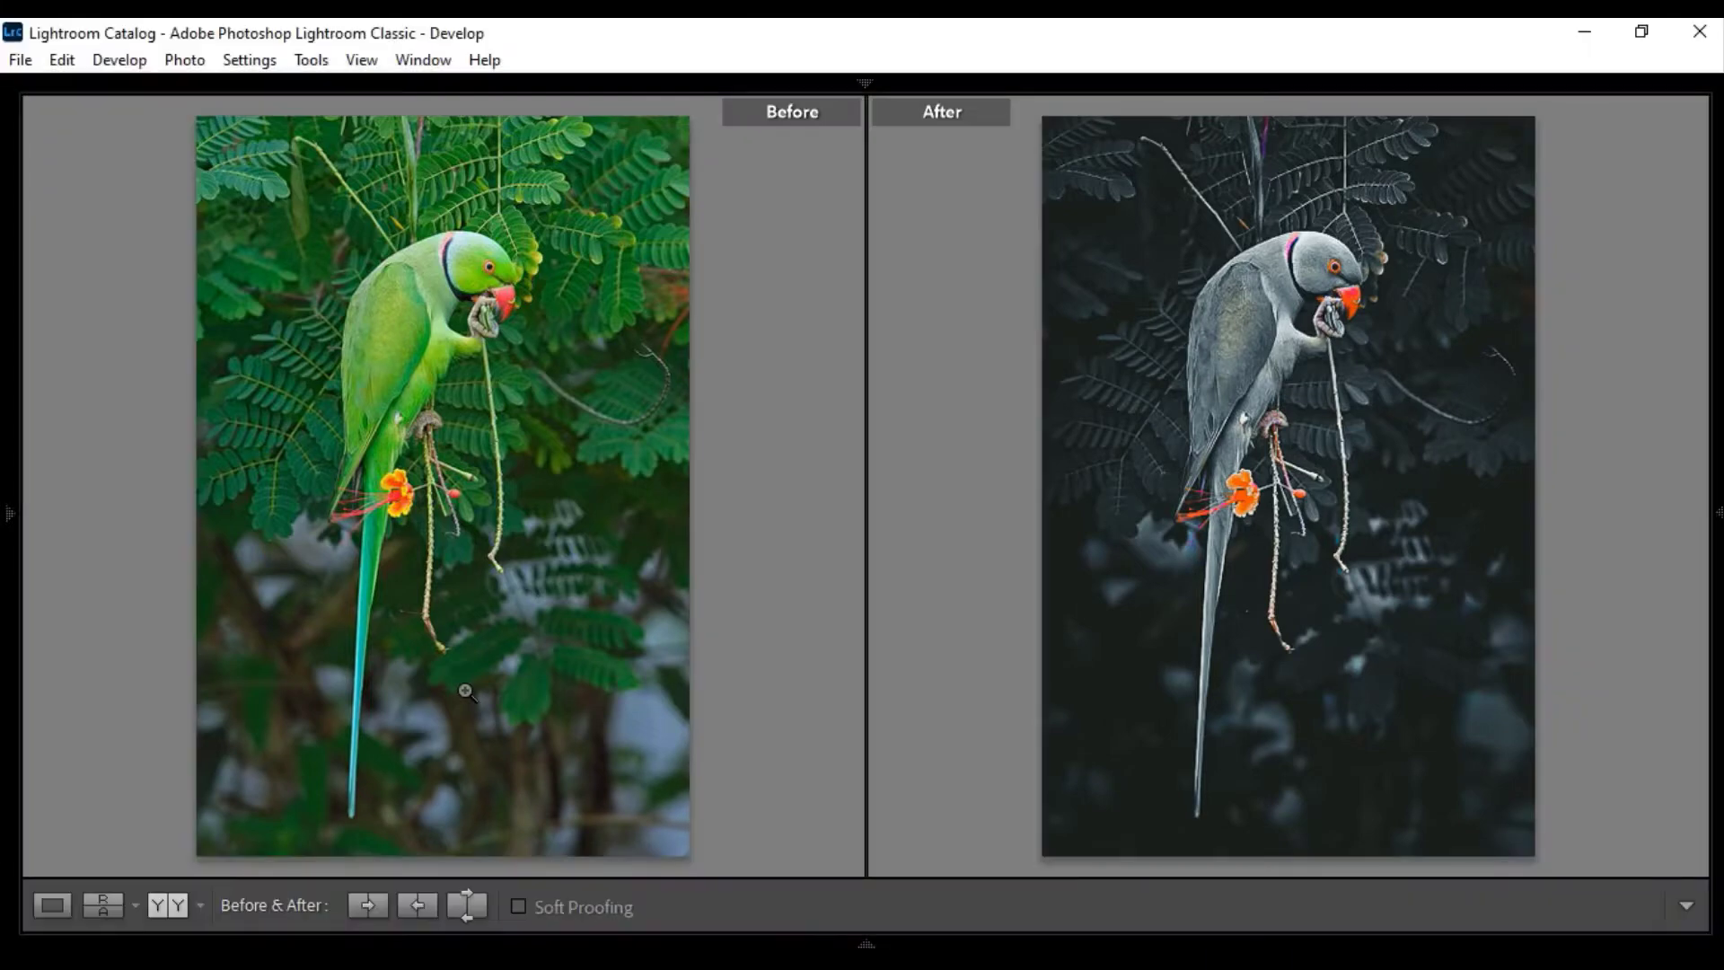
- Bring back the filmstrip and show the Birds Dark collage, Untitled-1.jpg, in the single-image view with the presets hidden
mouse_move(756, 922)
left_click(422, 860)
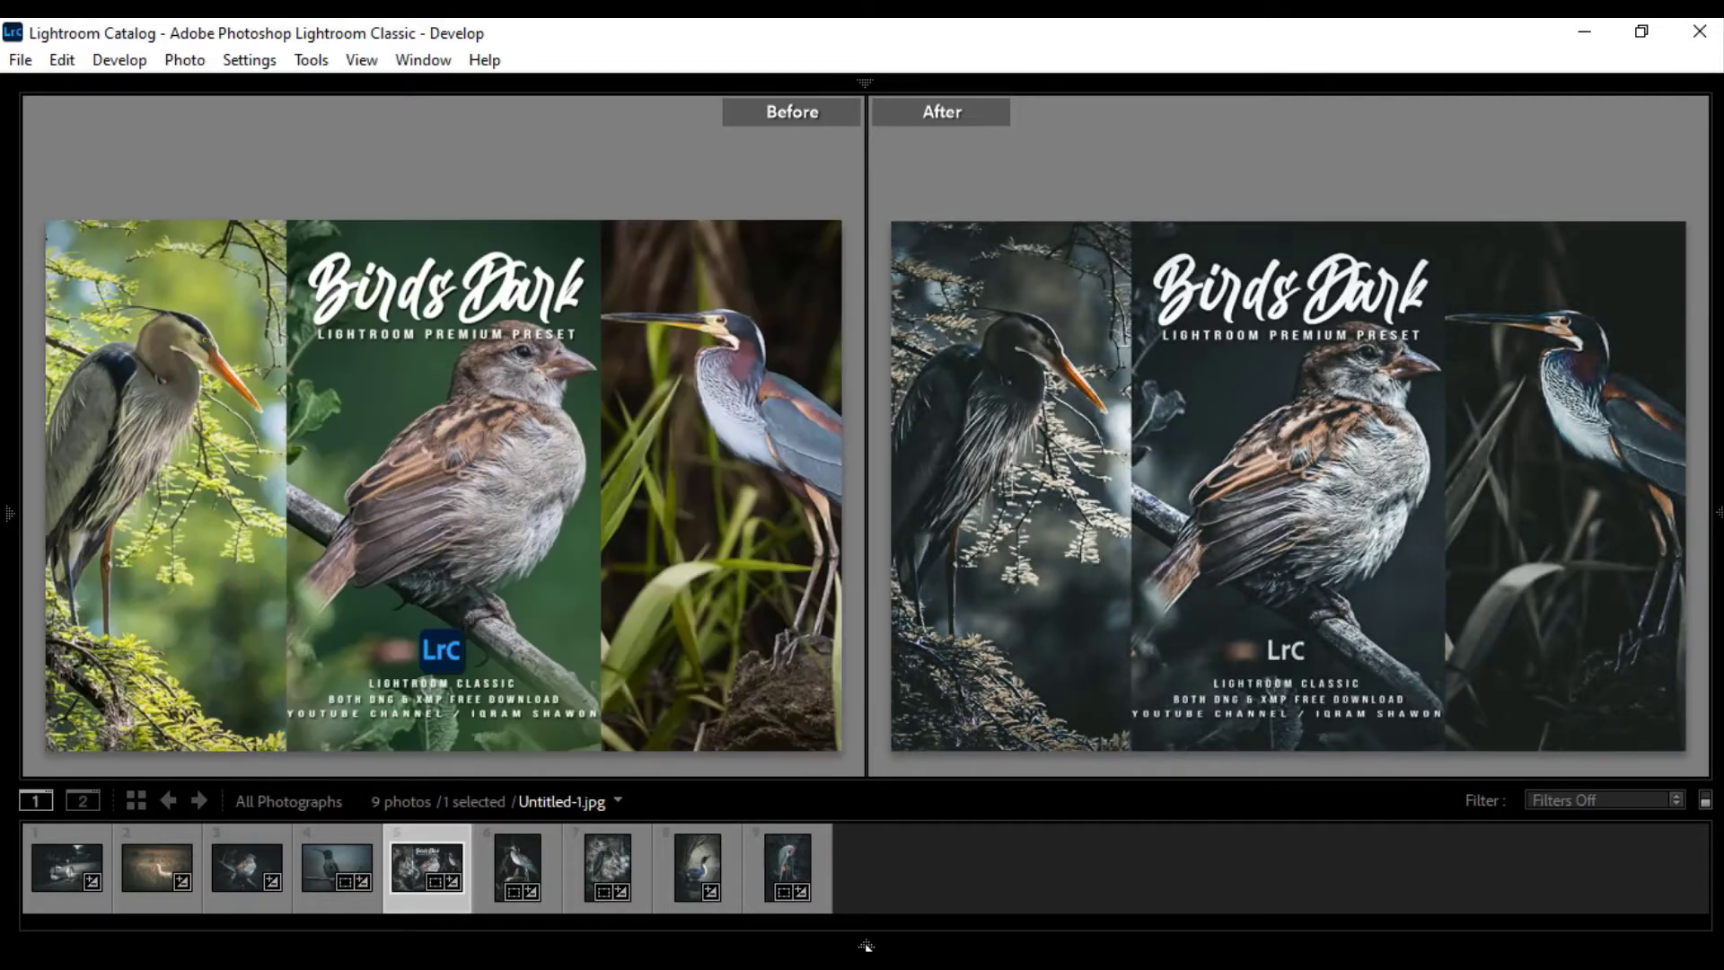
left_click(864, 944)
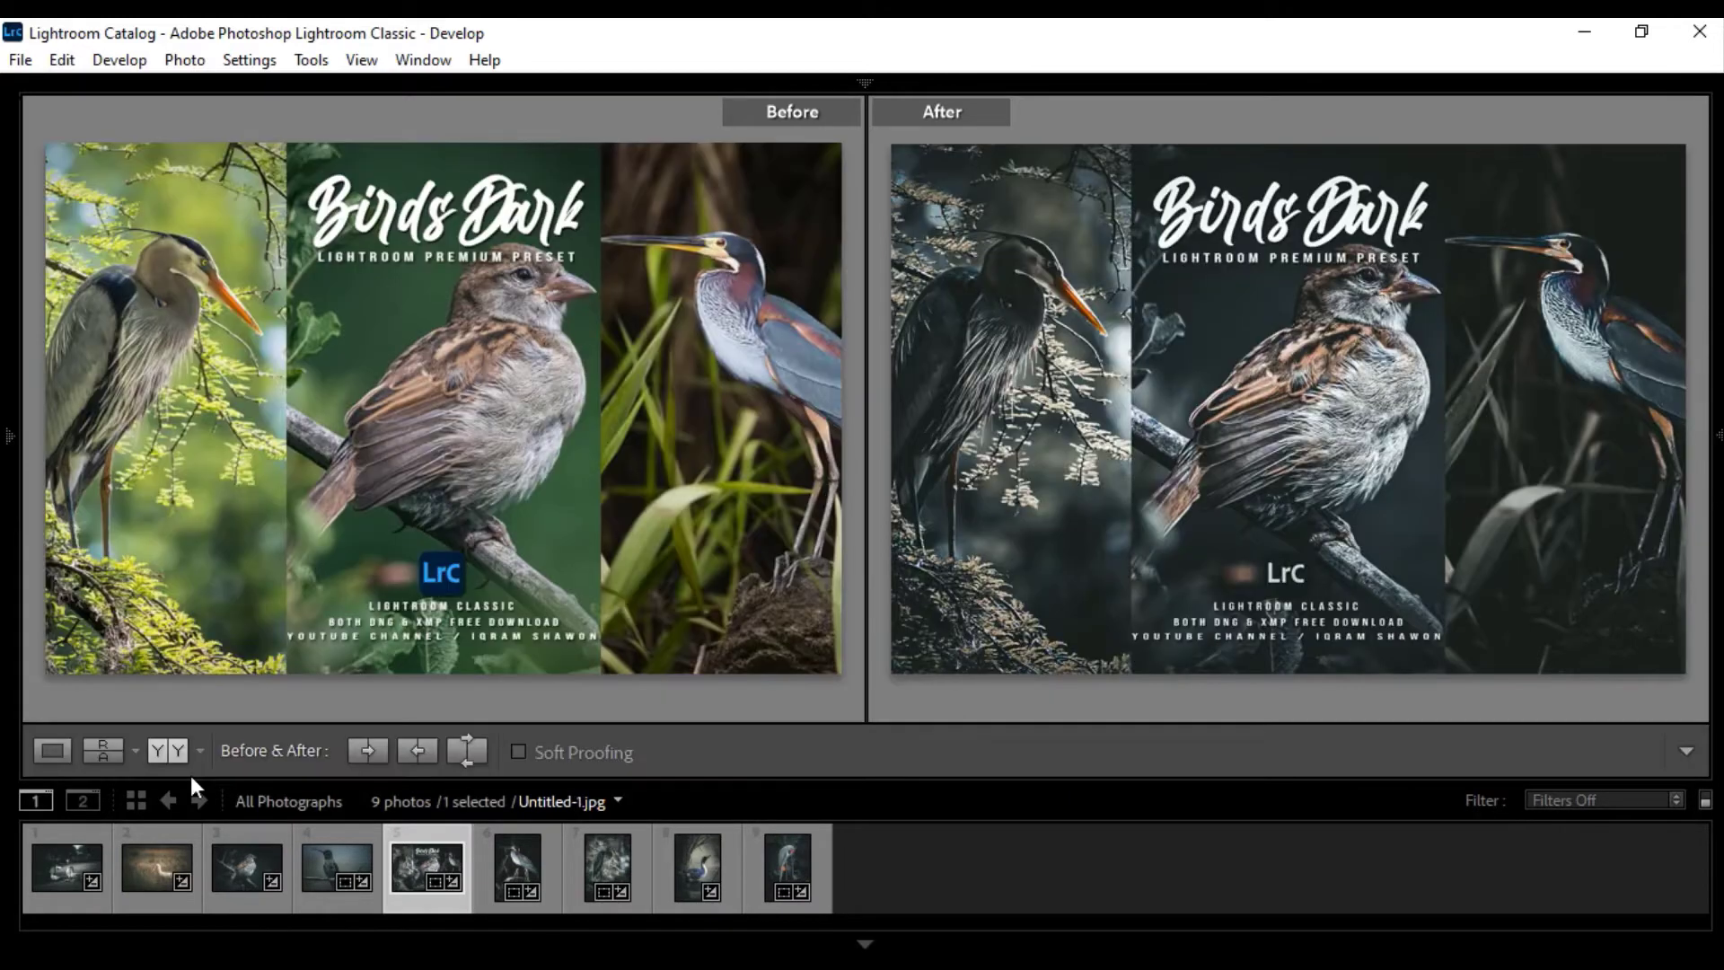
left_click(54, 756)
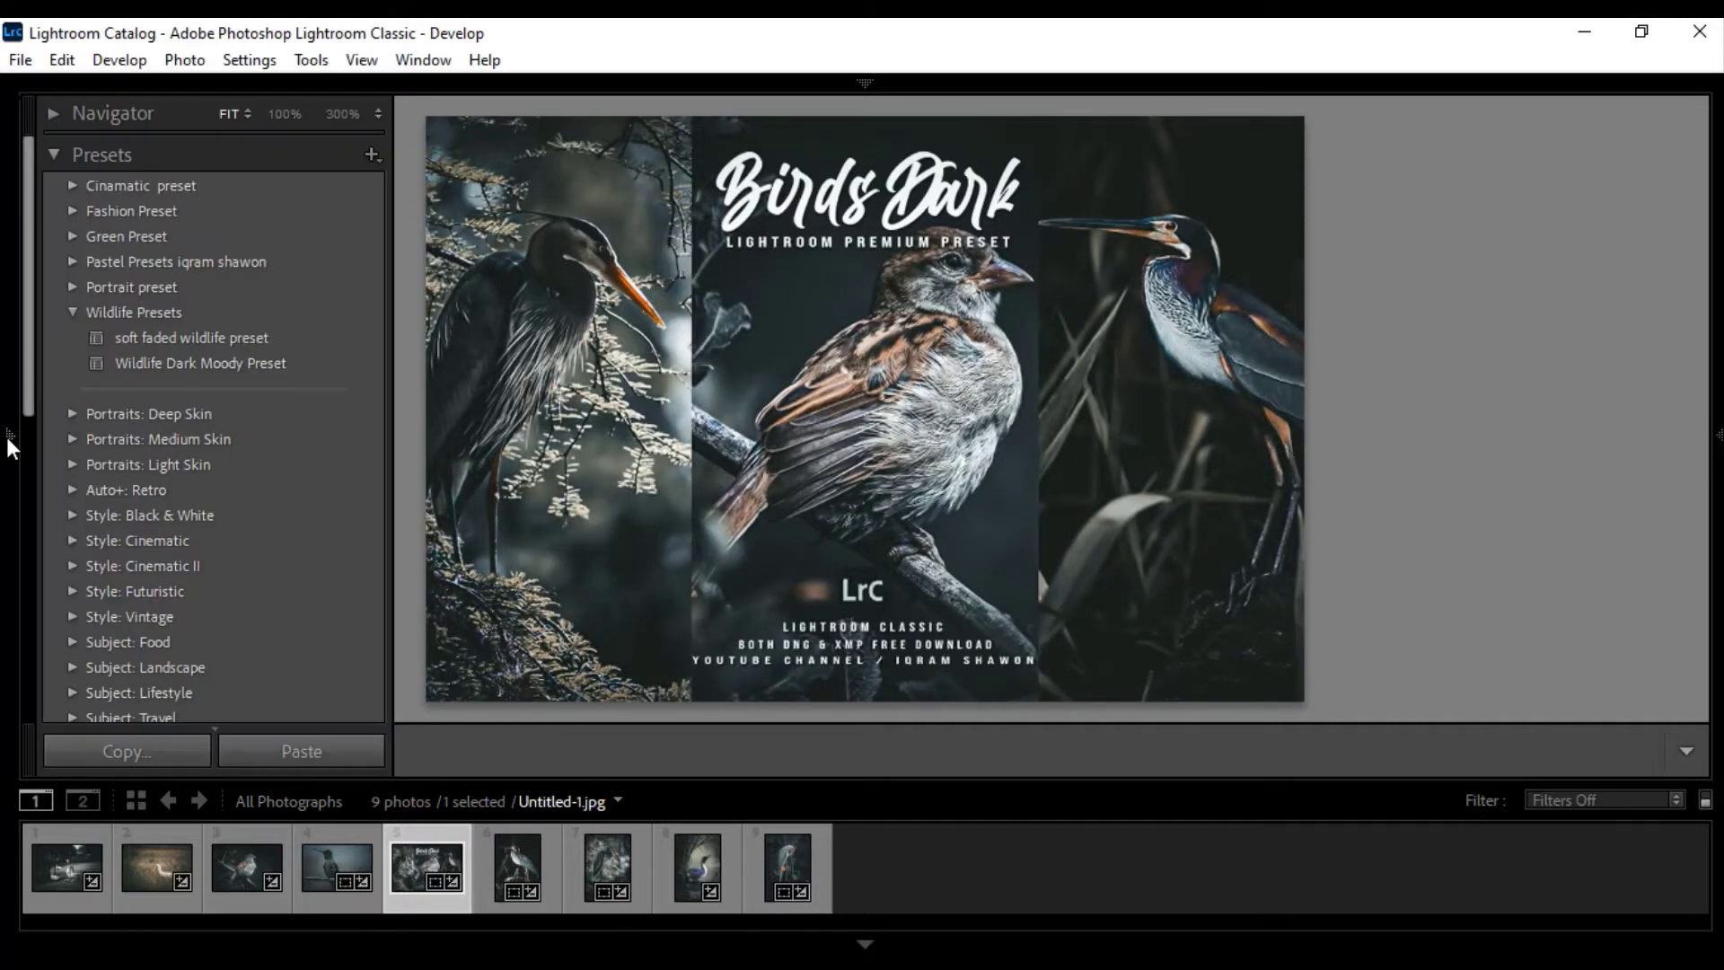
left_click(6, 435)
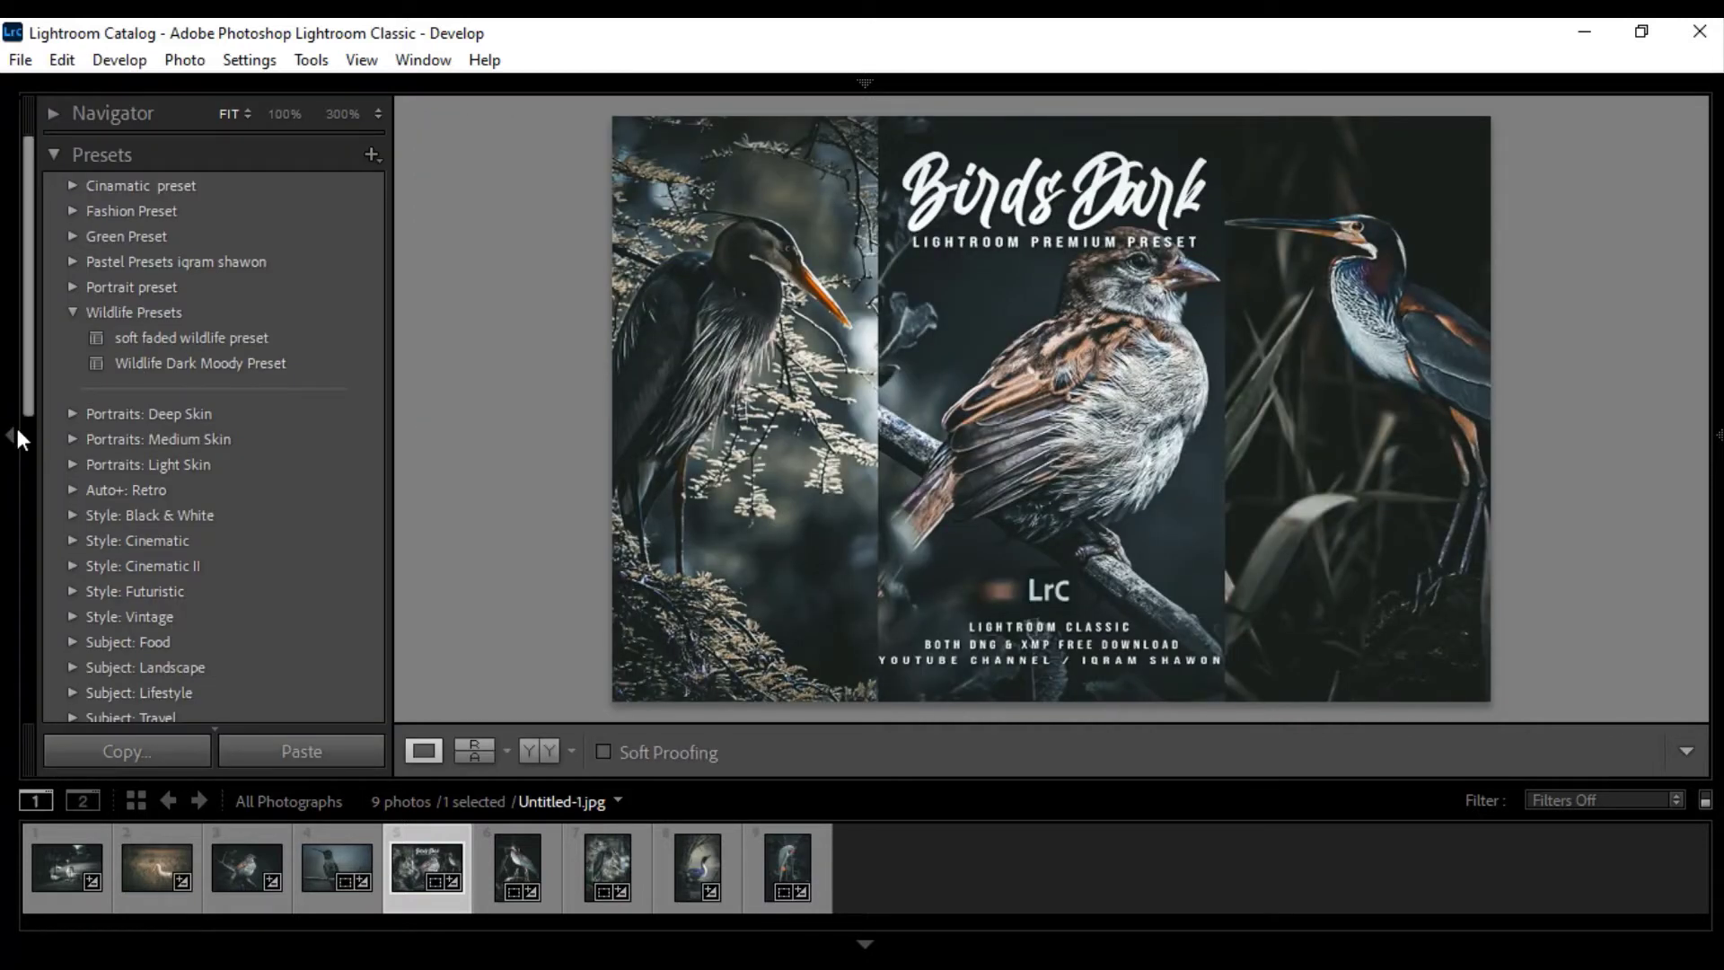
left_click(11, 434)
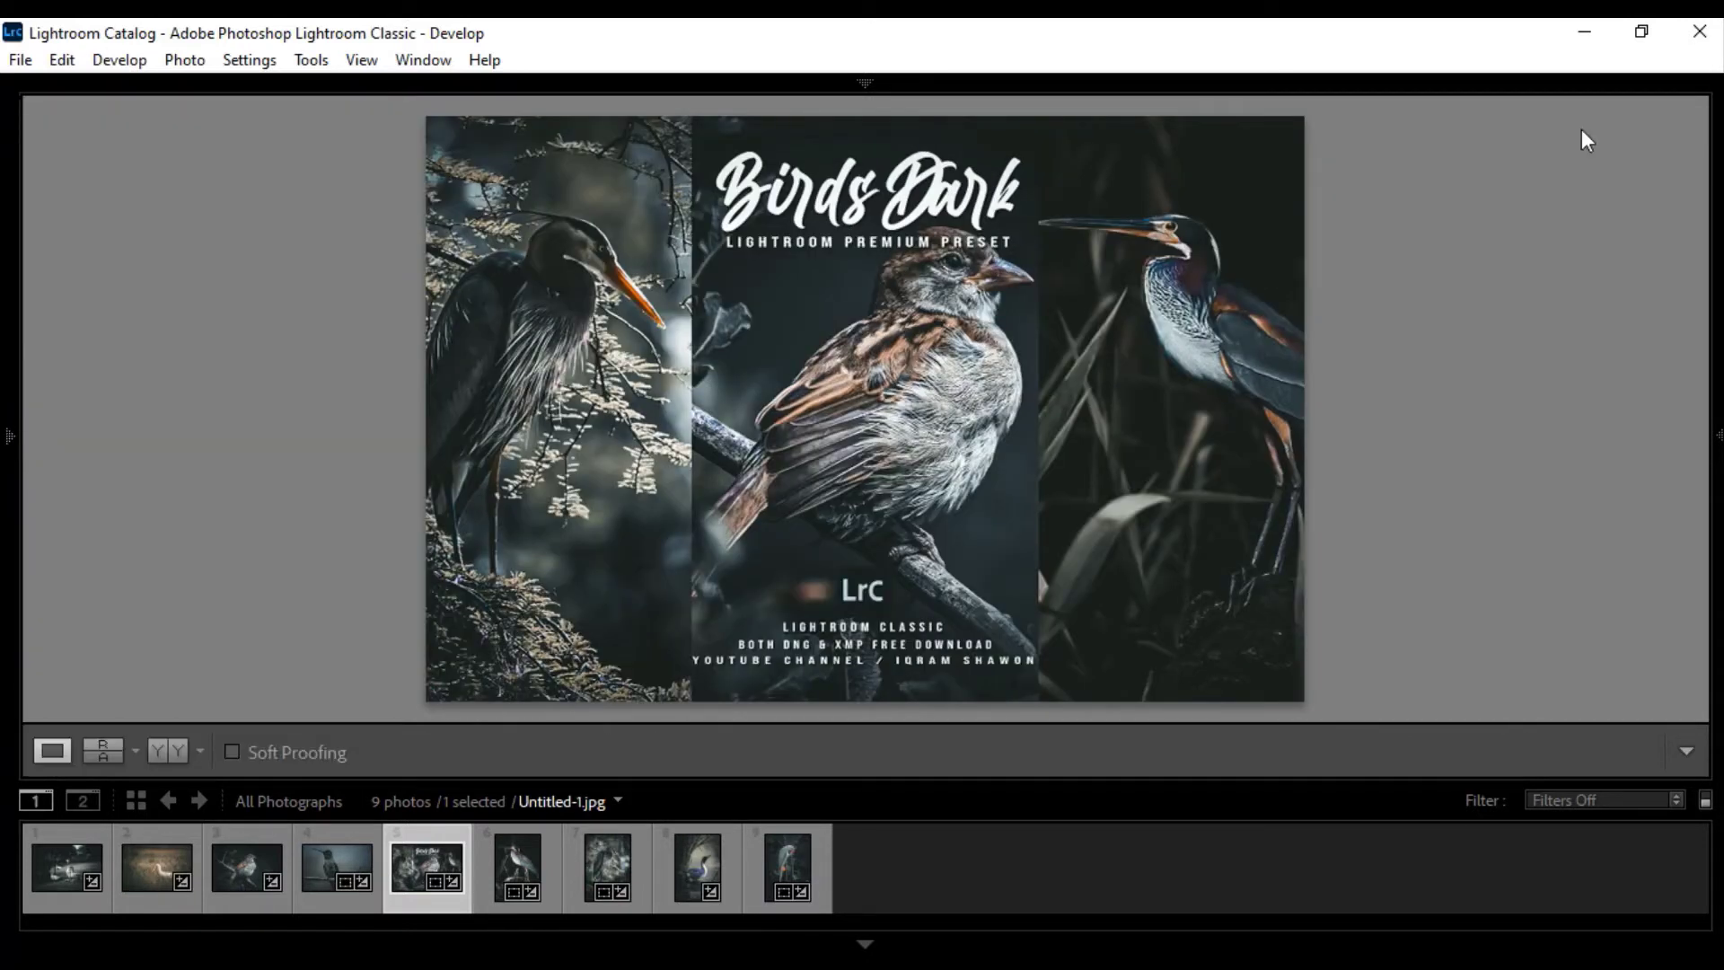